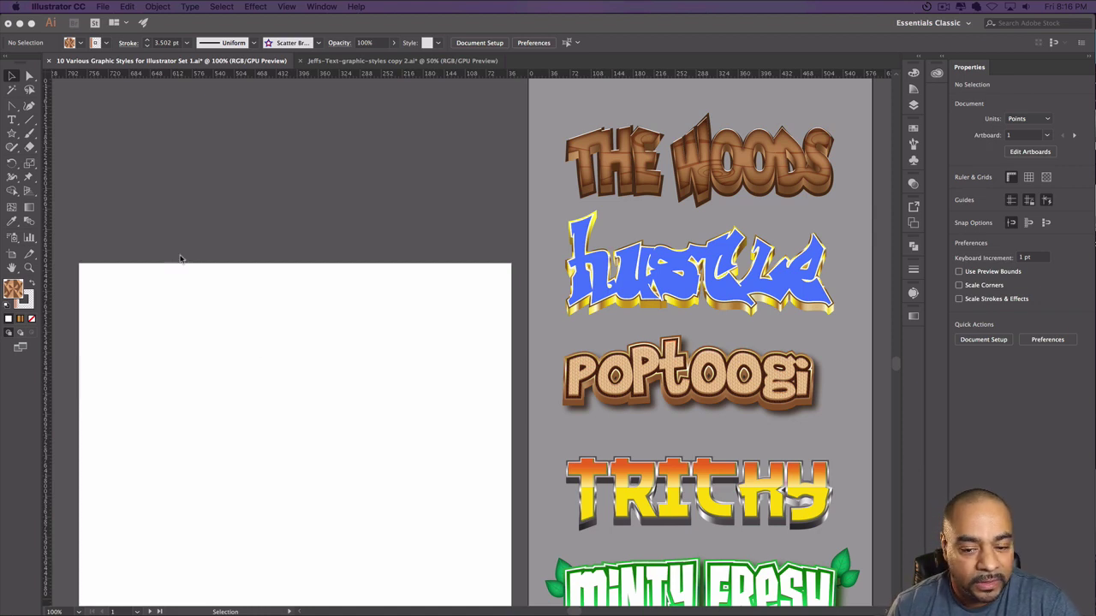
- Try retyping the MINTY FRESH text as POPTOOGI, then undo back to MINTY FRESH
{"action": "scroll", "coordinate": [140, 279], "scroll_direction": "down", "scroll_amount": 1}
{"action": "scroll", "coordinate": [150, 287], "scroll_direction": "down", "scroll_amount": 2}
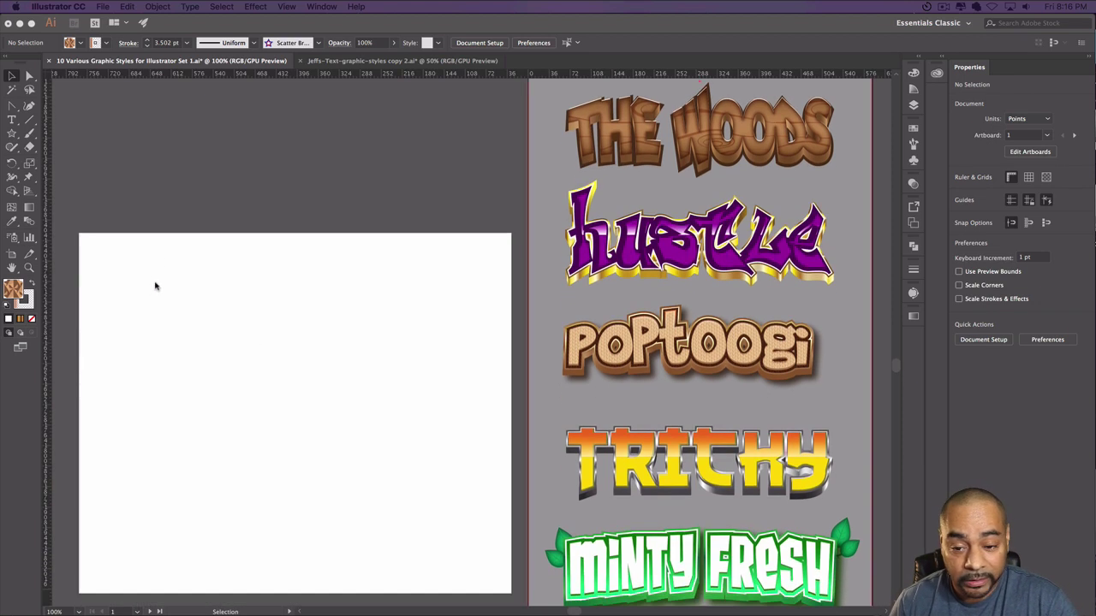
{"action": "scroll", "coordinate": [291, 310], "scroll_direction": "down", "scroll_amount": 5}
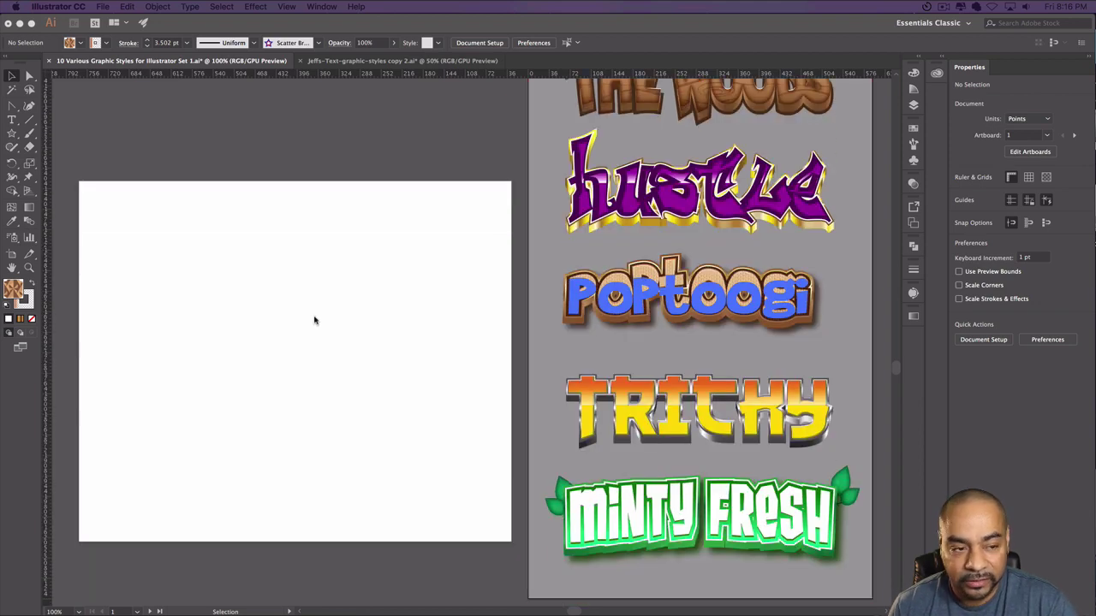
{"action": "scroll", "coordinate": [354, 367], "scroll_direction": "down", "scroll_amount": 9}
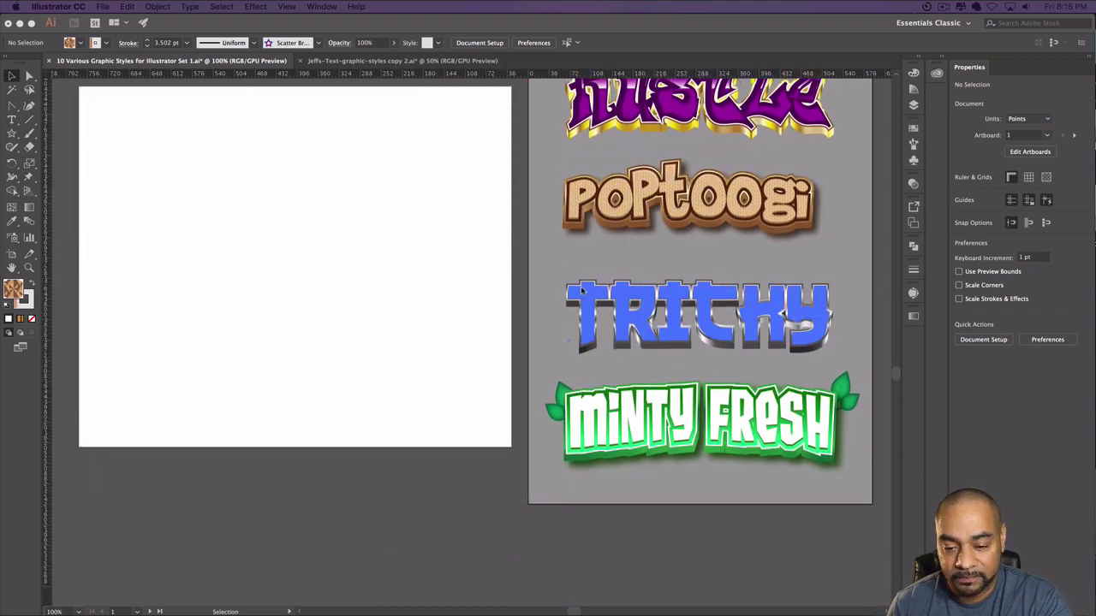
{"action": "scroll", "coordinate": [581, 291], "scroll_direction": "up", "scroll_amount": 20}
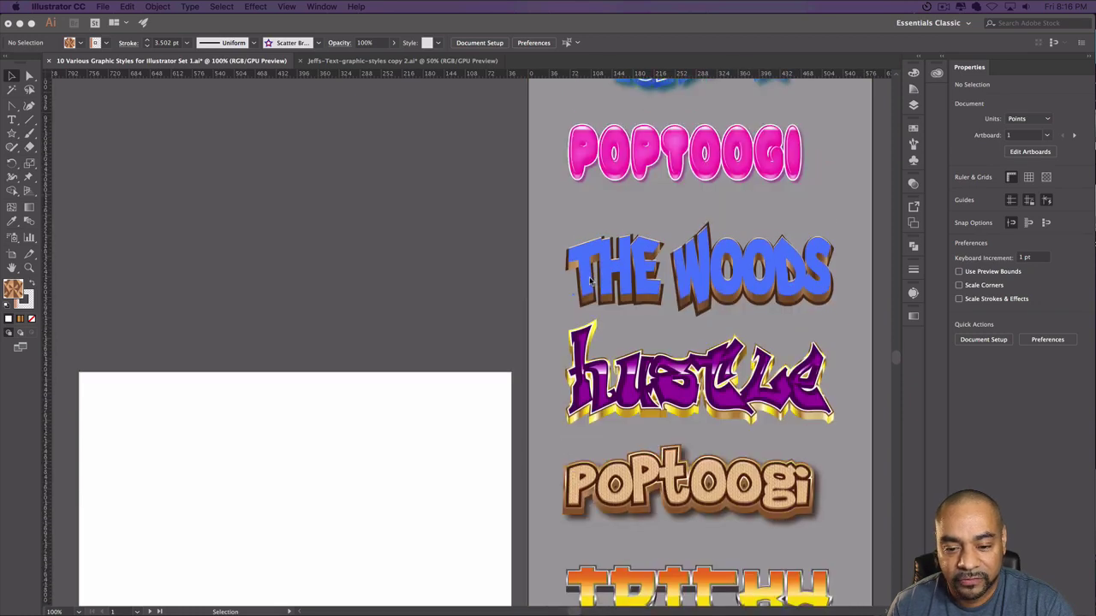
{"action": "scroll", "coordinate": [590, 281], "scroll_direction": "up", "scroll_amount": 4}
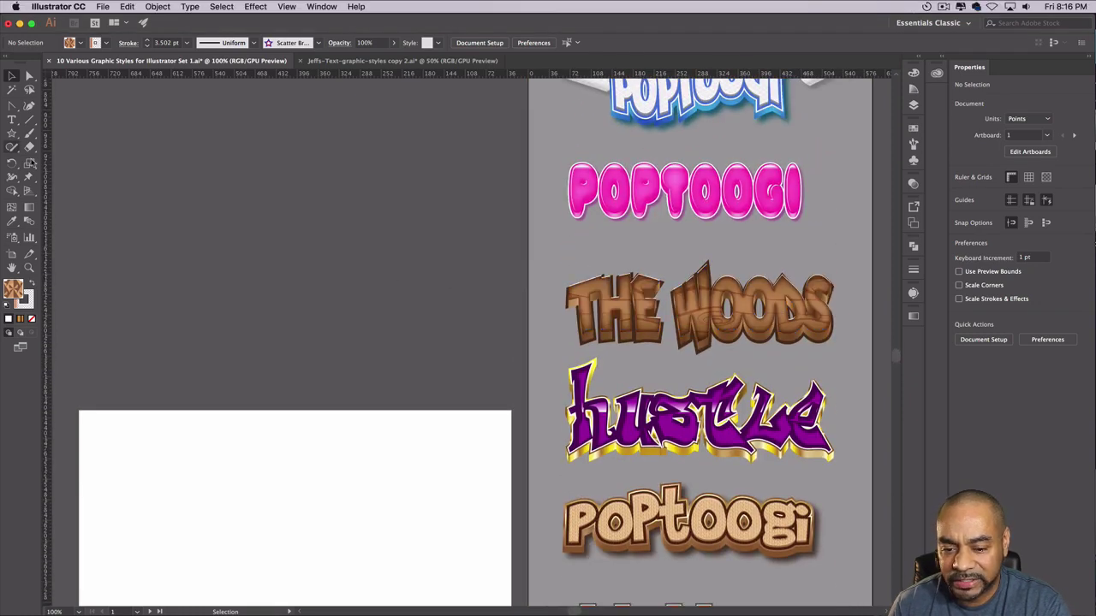
{"action": "scroll", "coordinate": [283, 240], "scroll_direction": "down", "scroll_amount": 1}
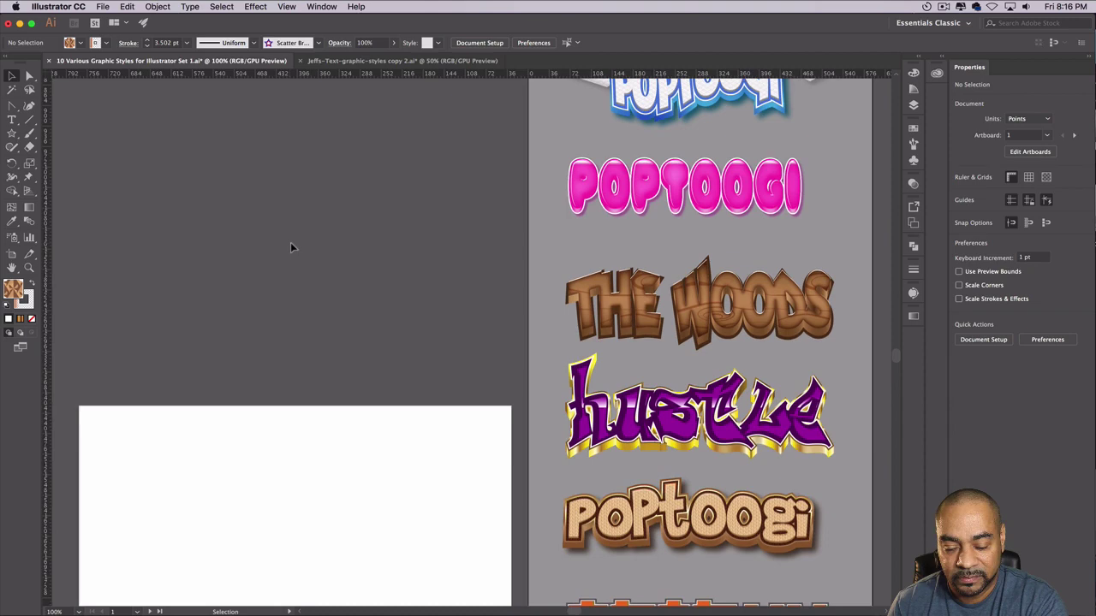
{"action": "scroll", "coordinate": [290, 248], "scroll_direction": "down", "scroll_amount": 18}
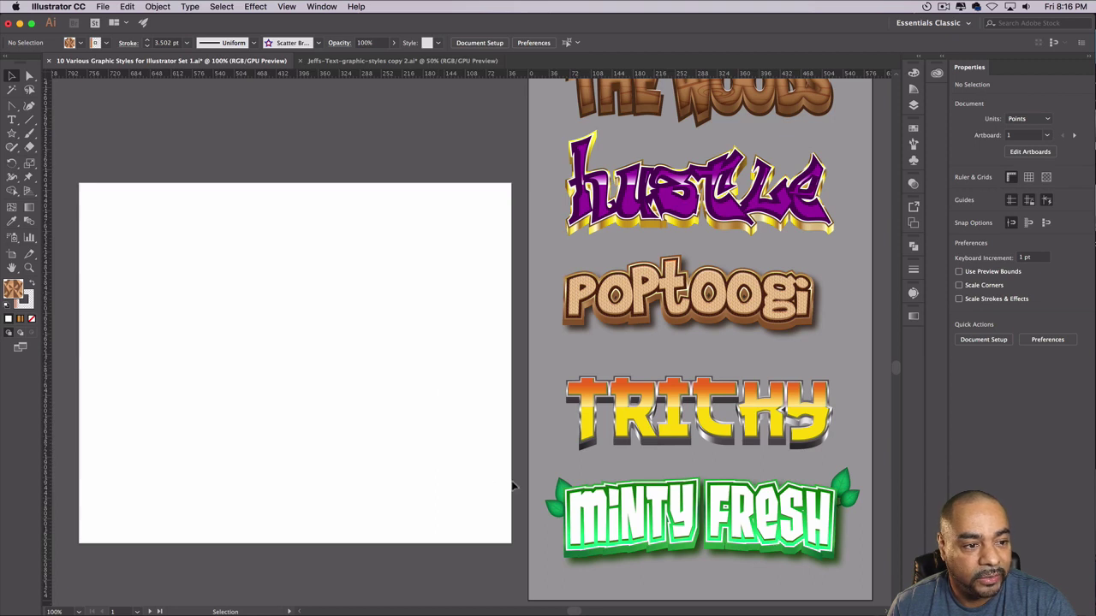
{"action": "left_click", "coordinate": [11, 120]}
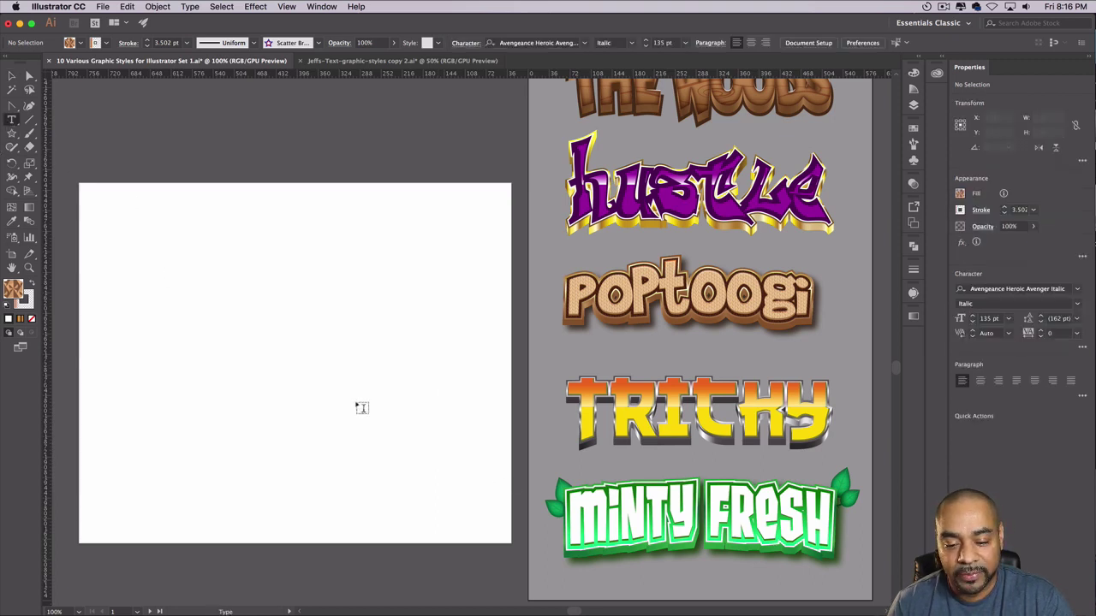
{"action": "triple_click", "coordinate": [661, 508]}
{"action": "key", "text": "Escape"}
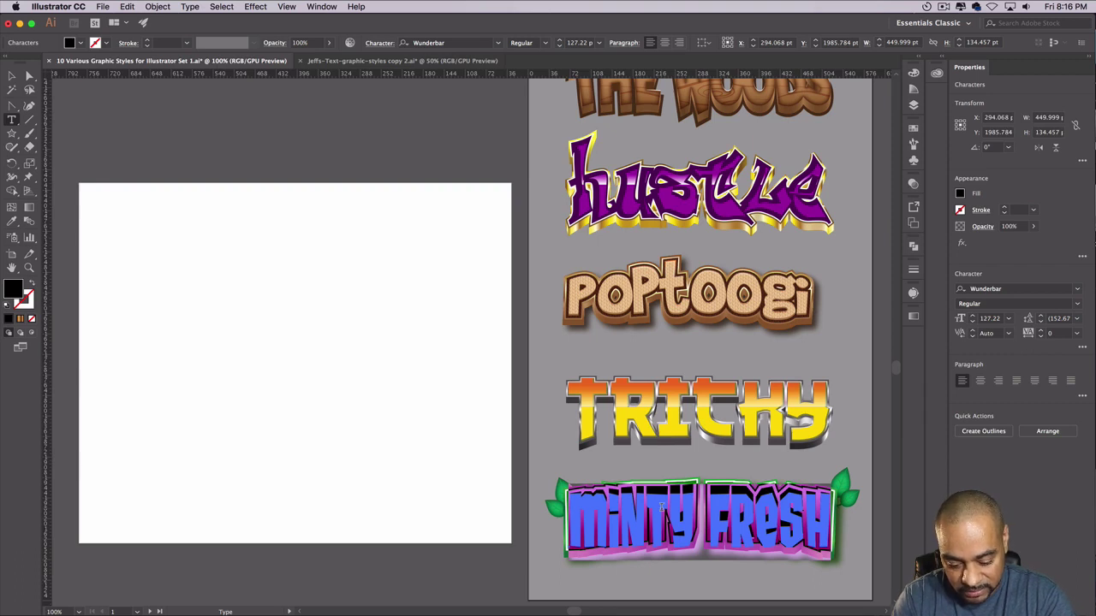
{"action": "type", "text": "PO"}
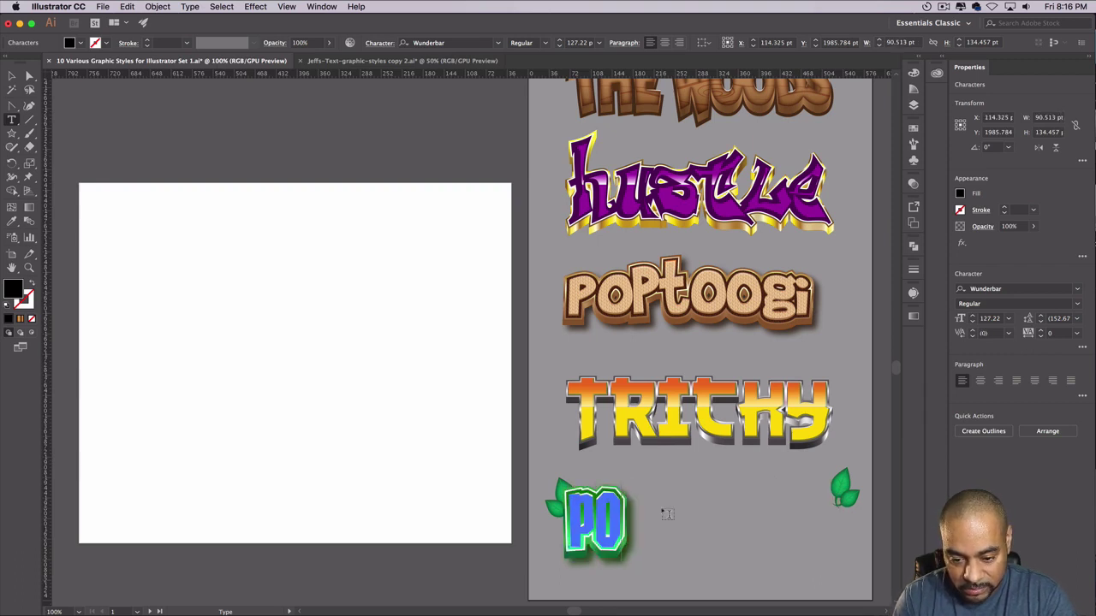
{"action": "type", "text": "PTOOGI"}
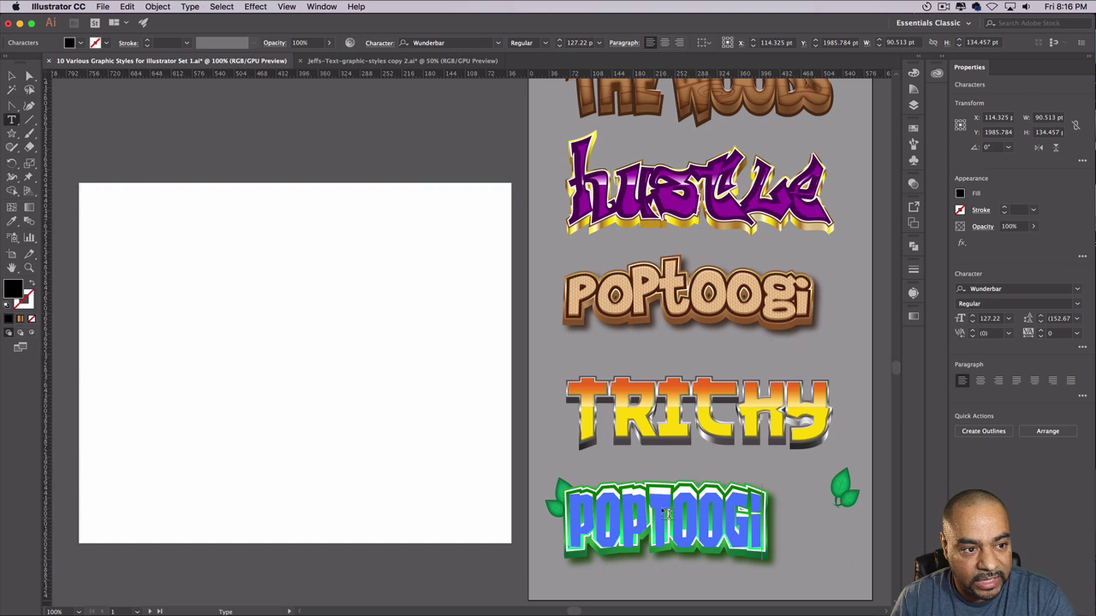
{"action": "left_click", "coordinate": [12, 75]}
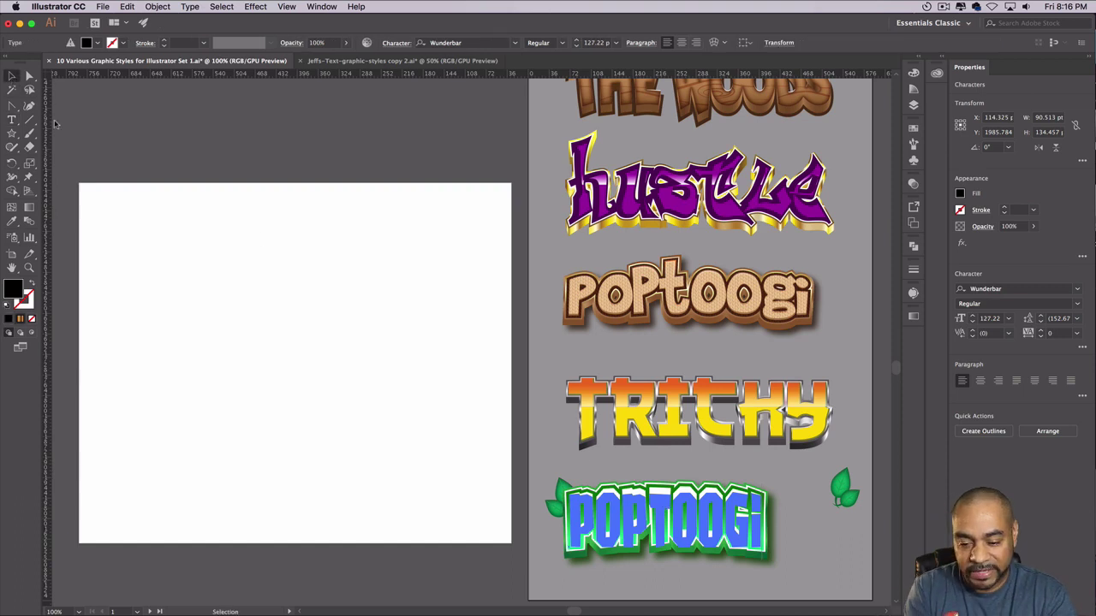
{"action": "left_click", "coordinate": [682, 606]}
{"action": "double_click", "coordinate": [643, 528]}
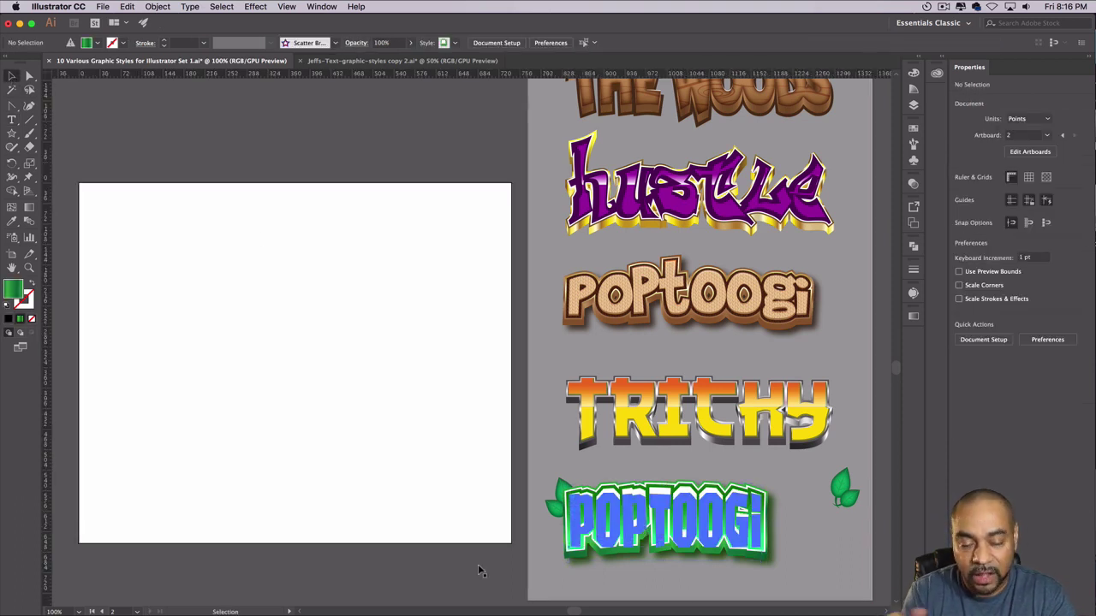
{"action": "left_click", "coordinate": [444, 528]}
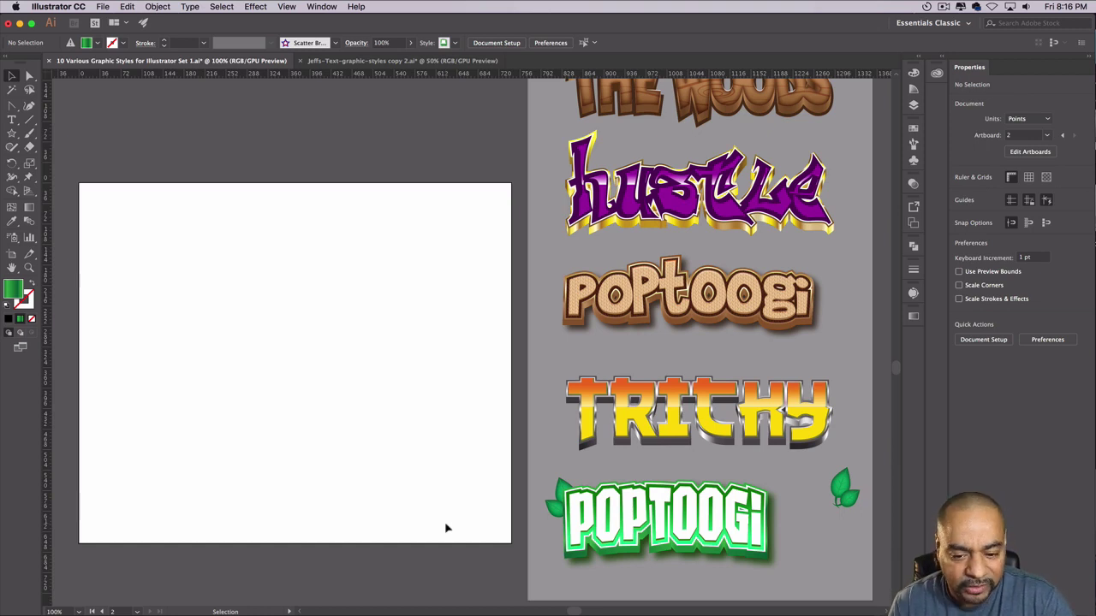
{"action": "key", "text": "super+z"}
{"action": "key", "text": "super+z"}
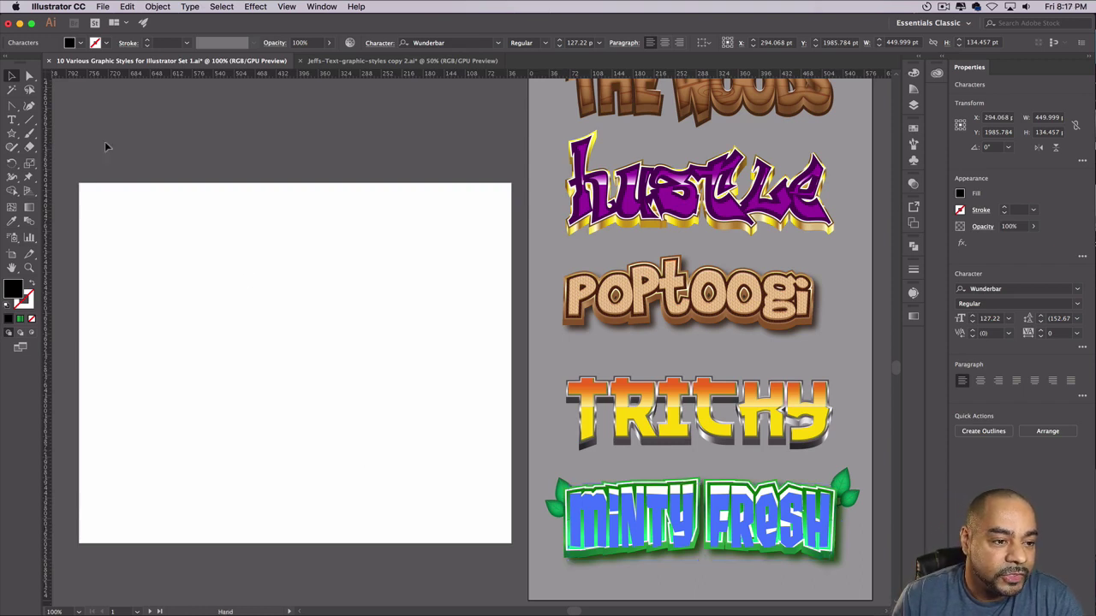
- Type the word PATRIOT as new text on the artboard
{"action": "left_click", "coordinate": [12, 120]}
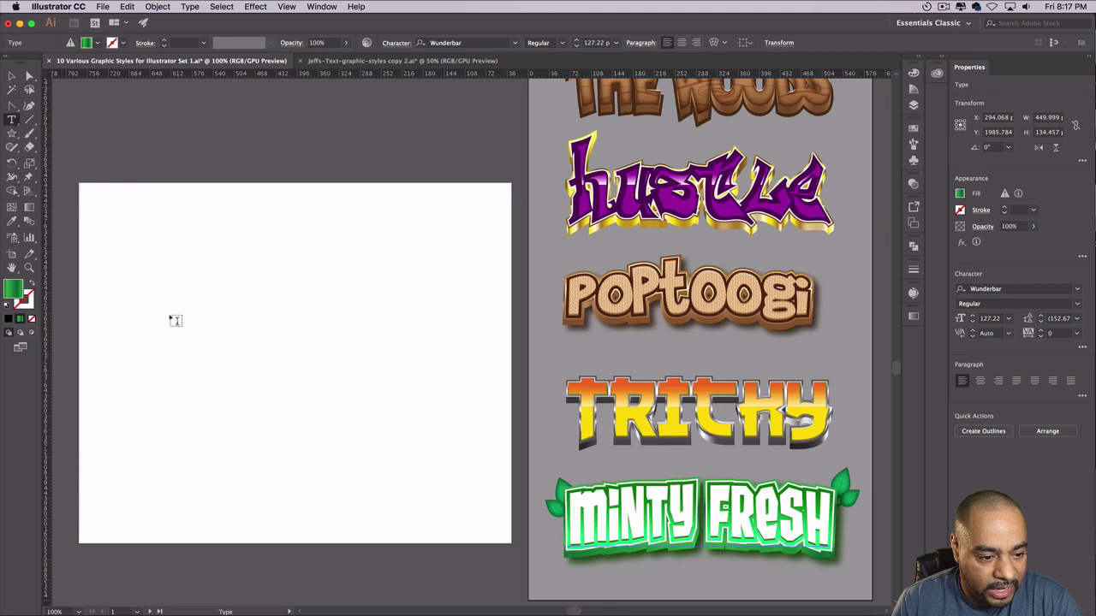
{"action": "left_click", "coordinate": [112, 355]}
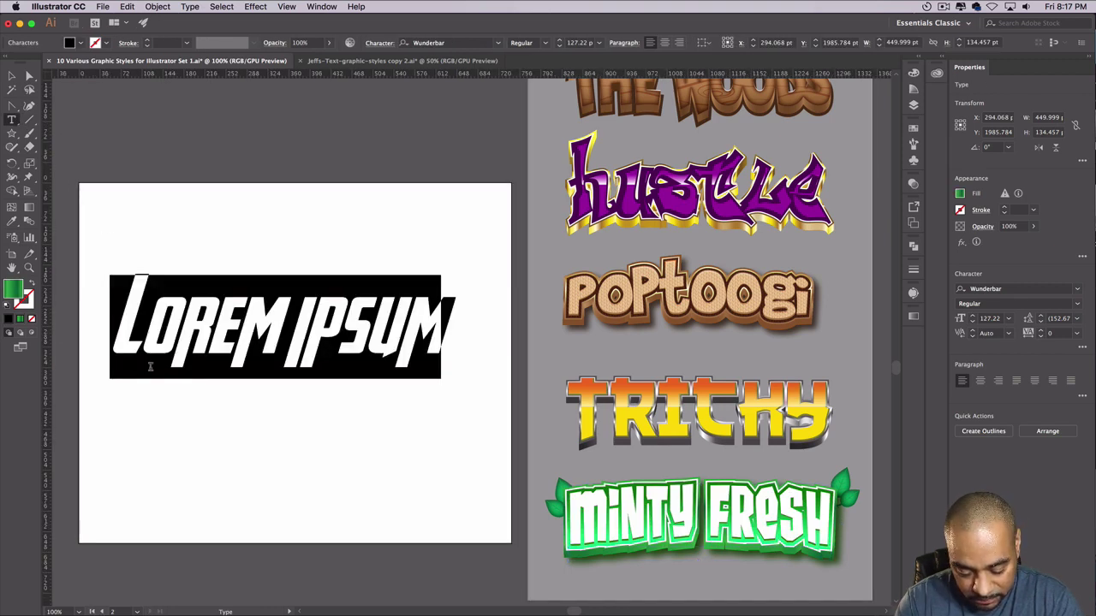
{"action": "type", "text": "PA"}
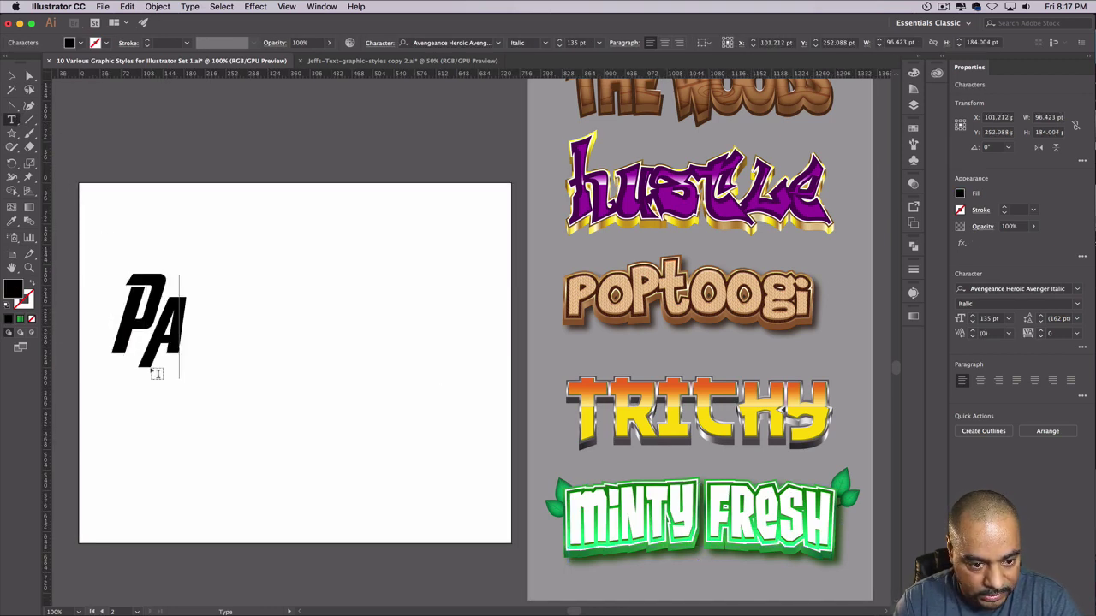
{"action": "type", "text": "TRIOT"}
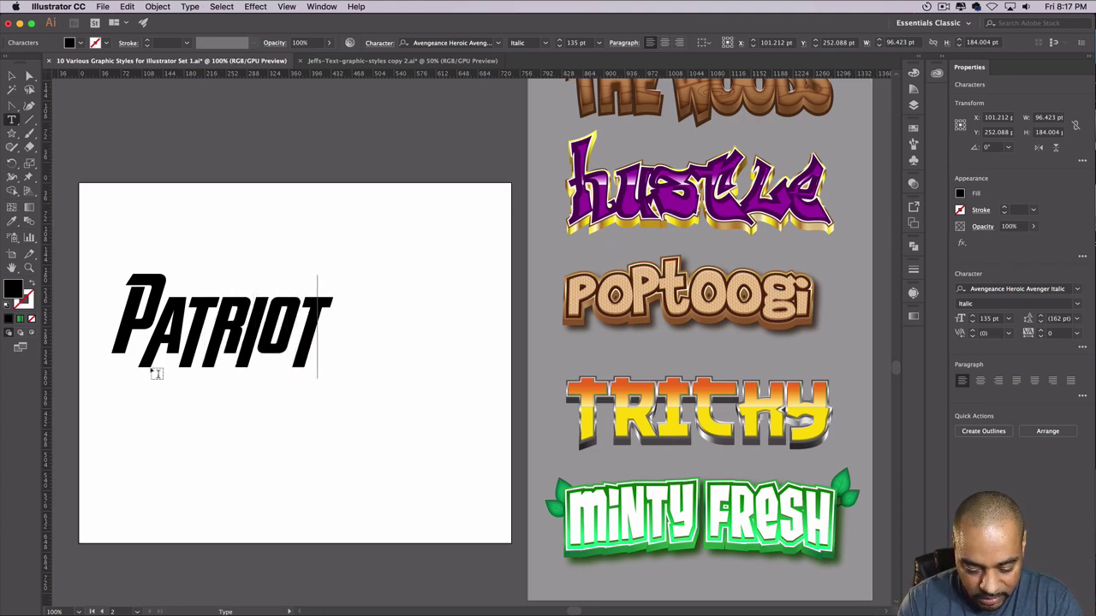
{"action": "key", "text": "BackSpace"}
{"action": "type", "text": "t"}
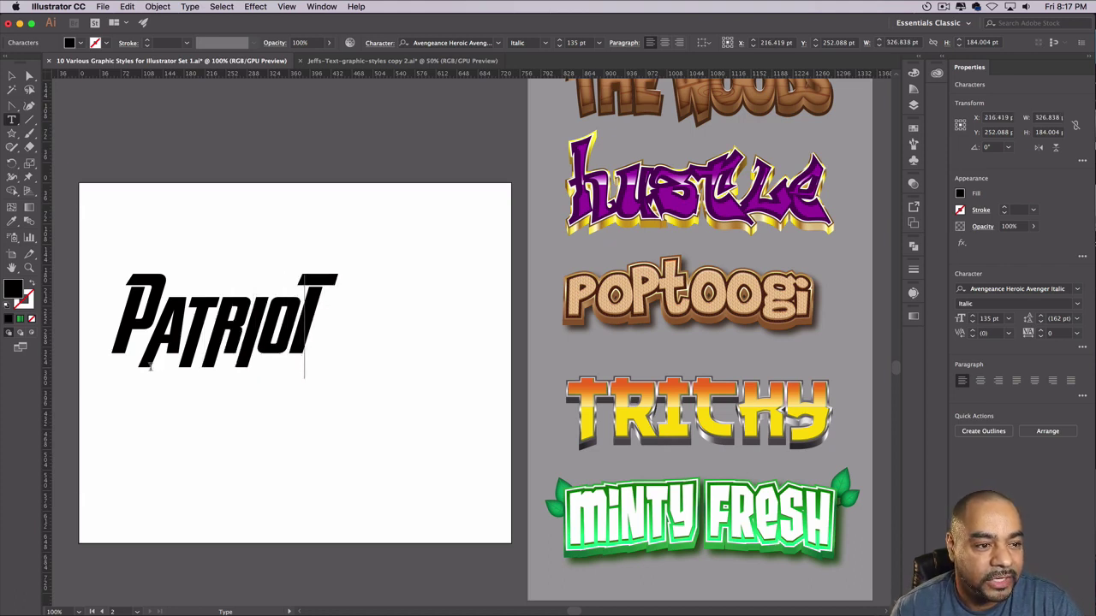
{"action": "key", "text": "Escape"}
- Move PATRIOT toward the artboard centre and zoom in to 200%
{"action": "left_click", "coordinate": [177, 297]}
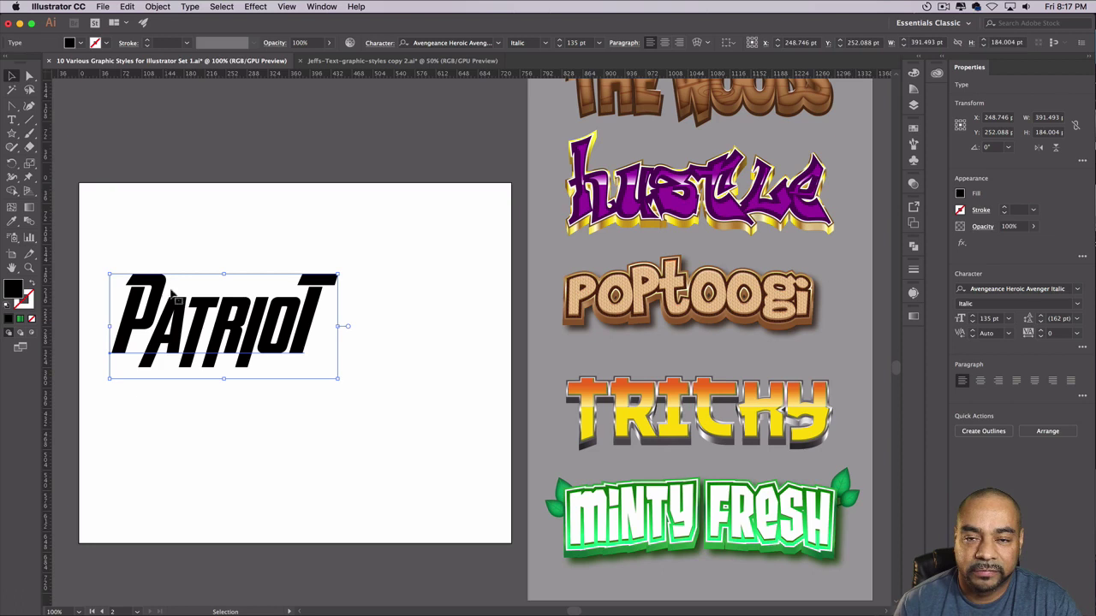
{"action": "left_click_drag", "start_coordinate": [194, 336], "coordinate": [254, 366]}
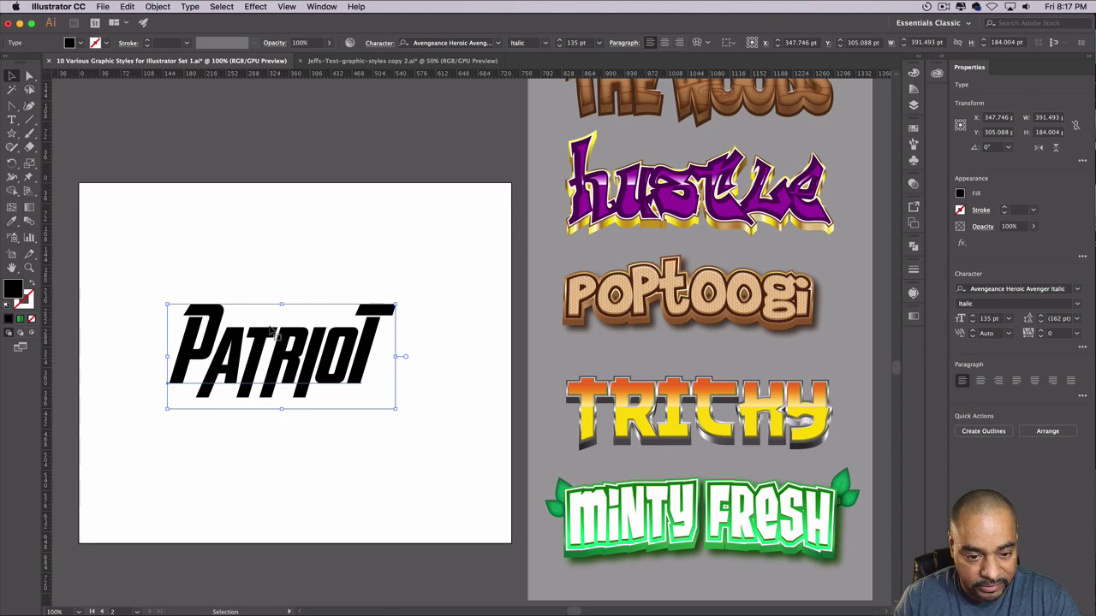
{"action": "scroll", "coordinate": [168, 396], "scroll_direction": "up", "scroll_amount": 2}
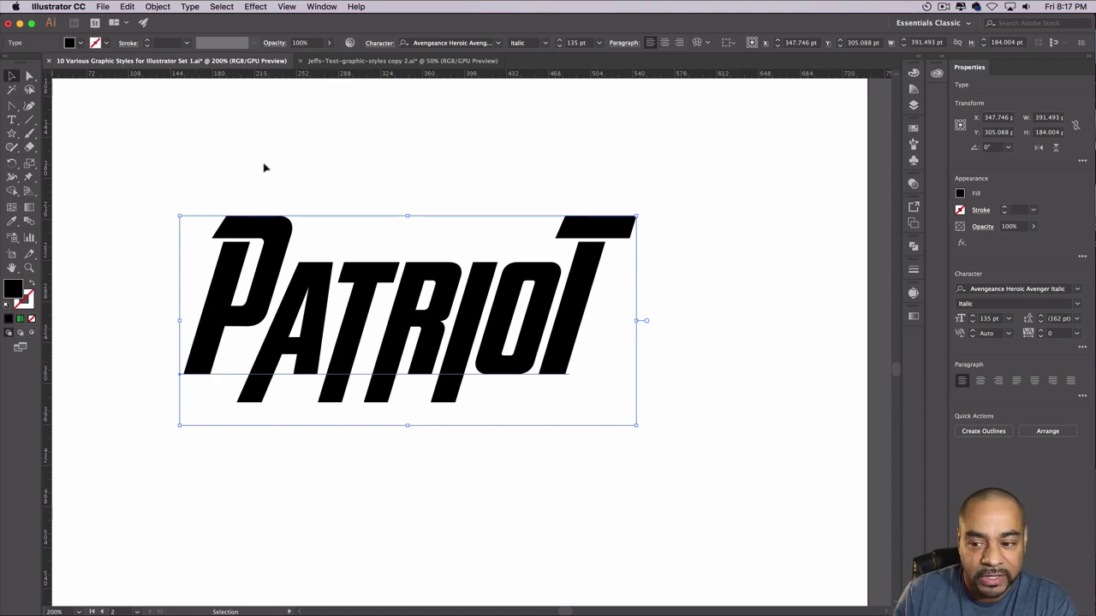
- In the Appearance panel, add a new fill to PATRIOT and set it to a light grey swatch
{"action": "left_click", "coordinate": [321, 6]}
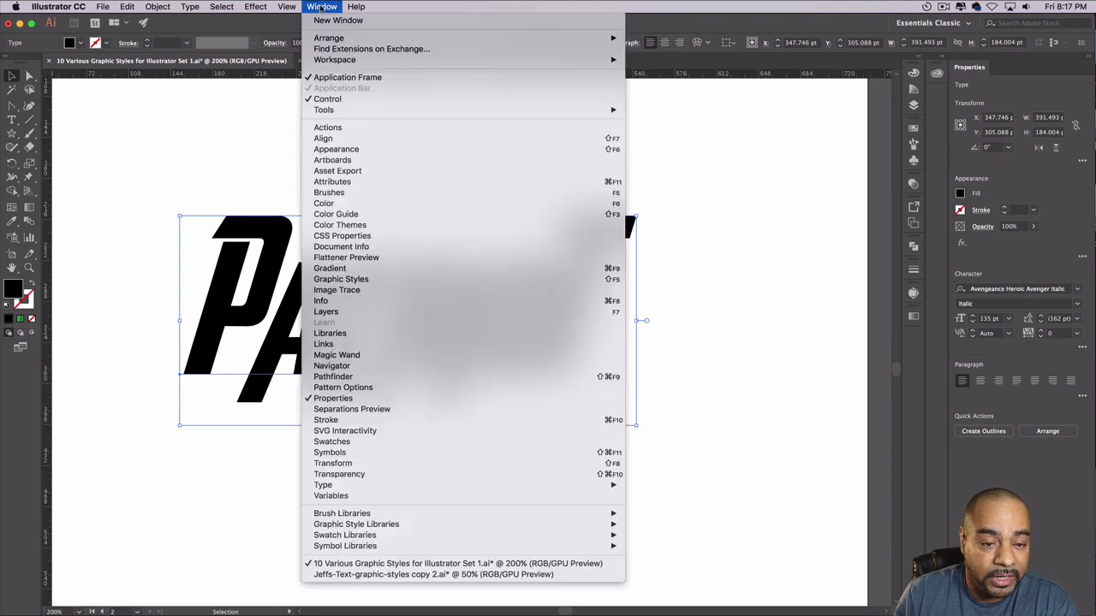
{"action": "left_click", "coordinate": [344, 150]}
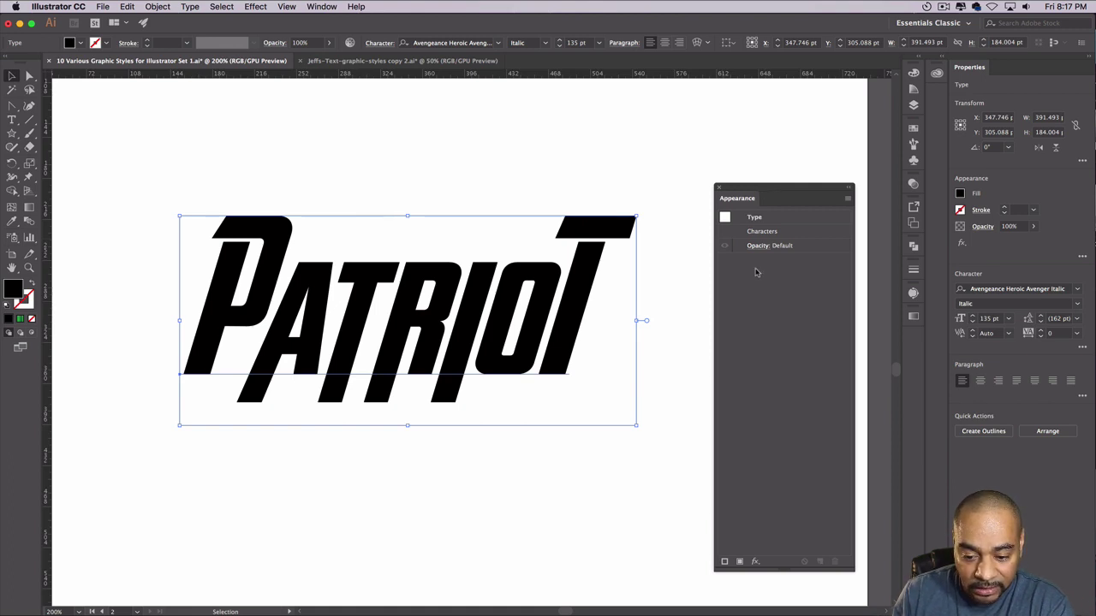
{"action": "left_click", "coordinate": [741, 562]}
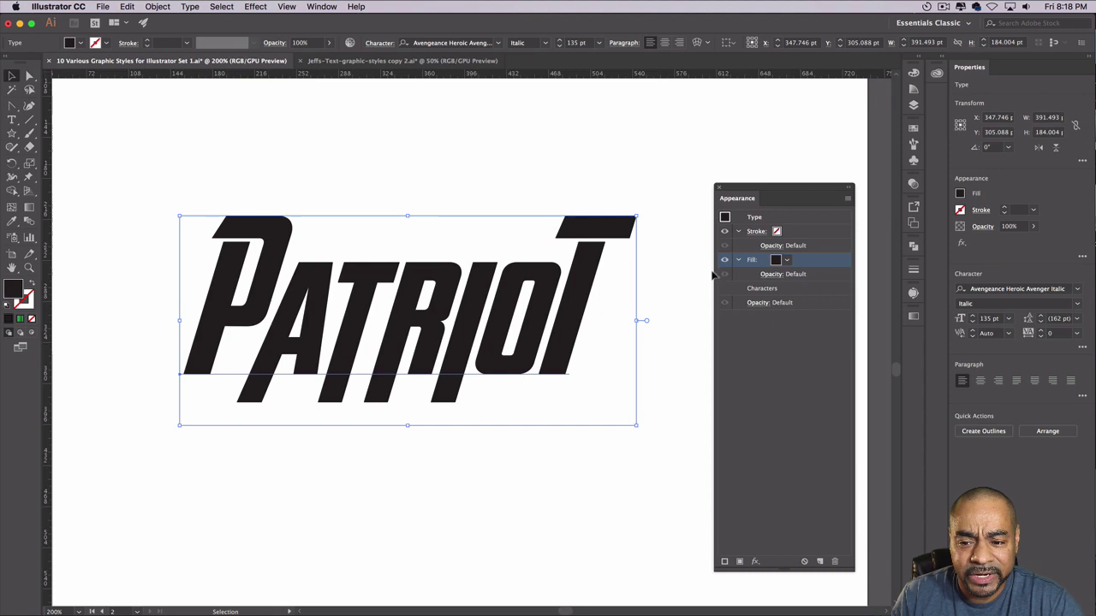
{"action": "left_click", "coordinate": [780, 257]}
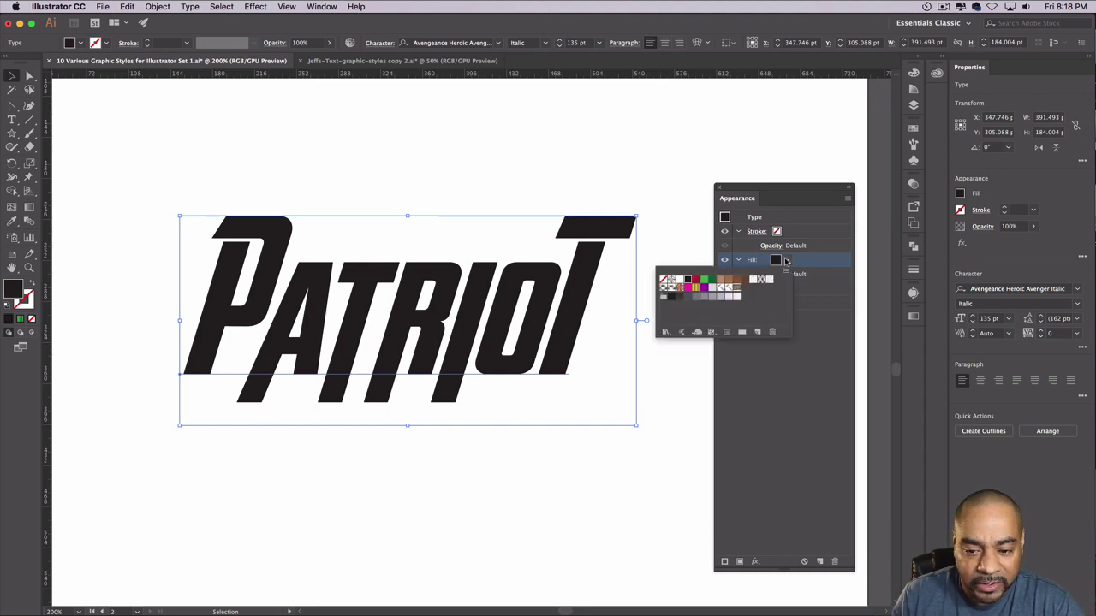
{"action": "left_click", "coordinate": [728, 298]}
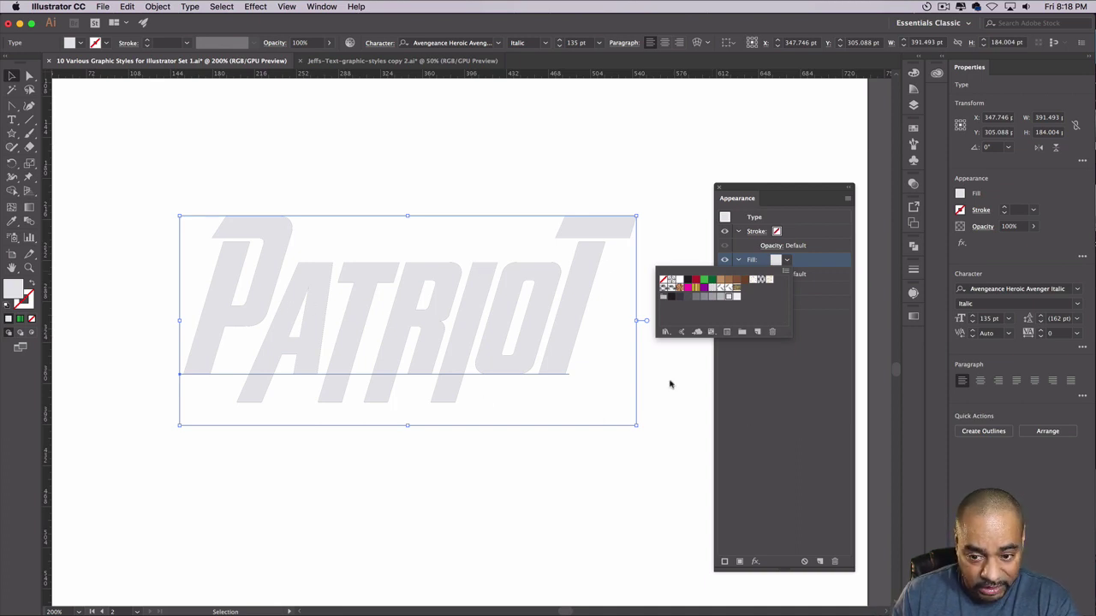
{"action": "left_click", "coordinate": [766, 390]}
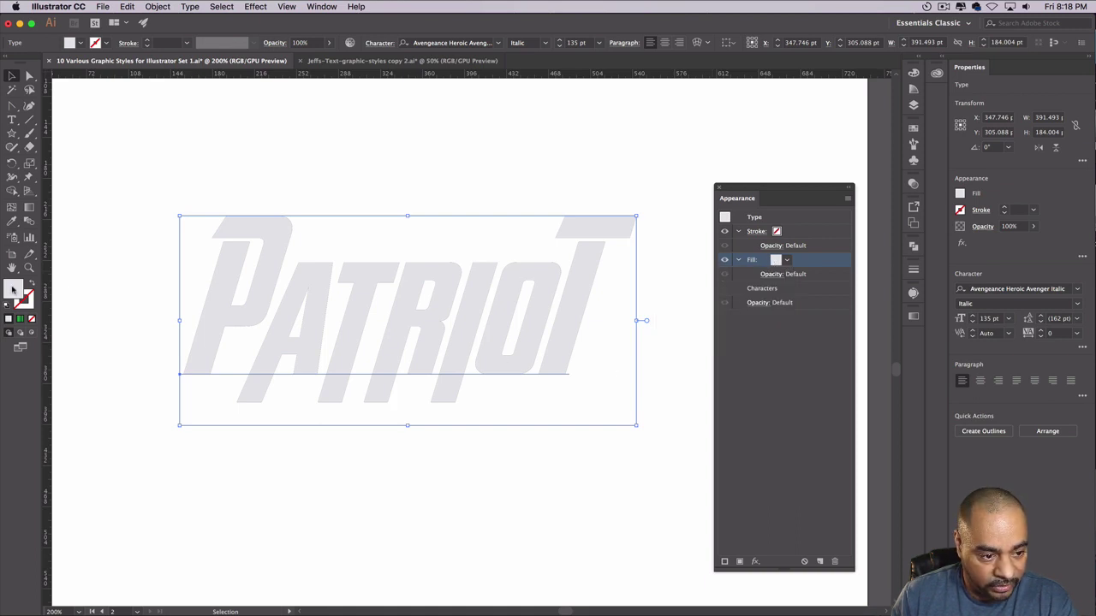
- Set the PATRIOT fill colour to hex D1D1D1 in the Color Picker
{"action": "double_click", "coordinate": [13, 292]}
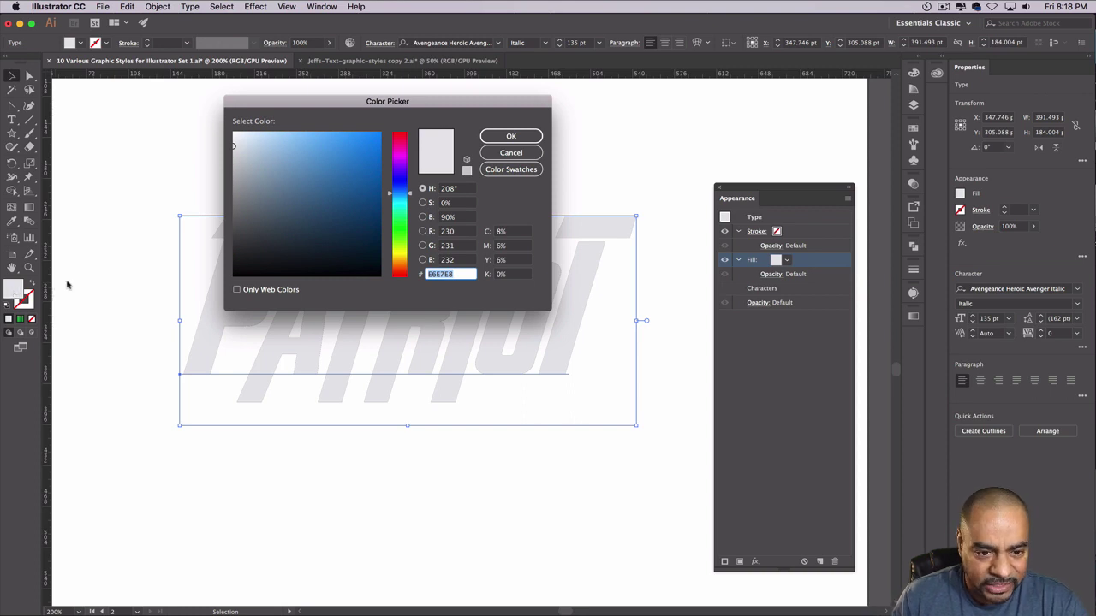
{"action": "left_click", "coordinate": [349, 213]}
{"action": "mouse_move", "coordinate": [234, 146]}
{"action": "left_mouse_down"}
{"action": "mouse_move", "coordinate": [289, 209]}
{"action": "mouse_move", "coordinate": [243, 146]}
{"action": "mouse_move", "coordinate": [233, 164]}
{"action": "mouse_move", "coordinate": [268, 167]}
{"action": "mouse_move", "coordinate": [253, 198]}
{"action": "left_mouse_up"}
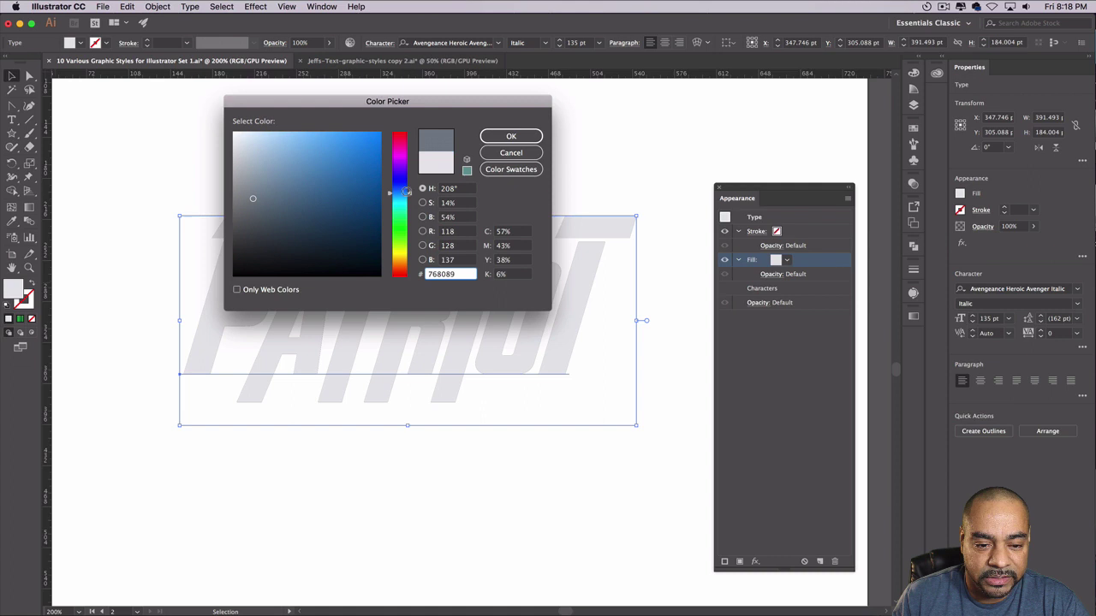
{"action": "mouse_move", "coordinate": [399, 193]}
{"action": "left_mouse_down"}
{"action": "mouse_move", "coordinate": [399, 118]}
{"action": "mouse_move", "coordinate": [399, 273]}
{"action": "mouse_move", "coordinate": [400, 199]}
{"action": "left_mouse_up"}
{"action": "mouse_move", "coordinate": [233, 172]}
{"action": "left_mouse_down"}
{"action": "mouse_move", "coordinate": [248, 151]}
{"action": "mouse_move", "coordinate": [361, 177]}
{"action": "left_mouse_up"}
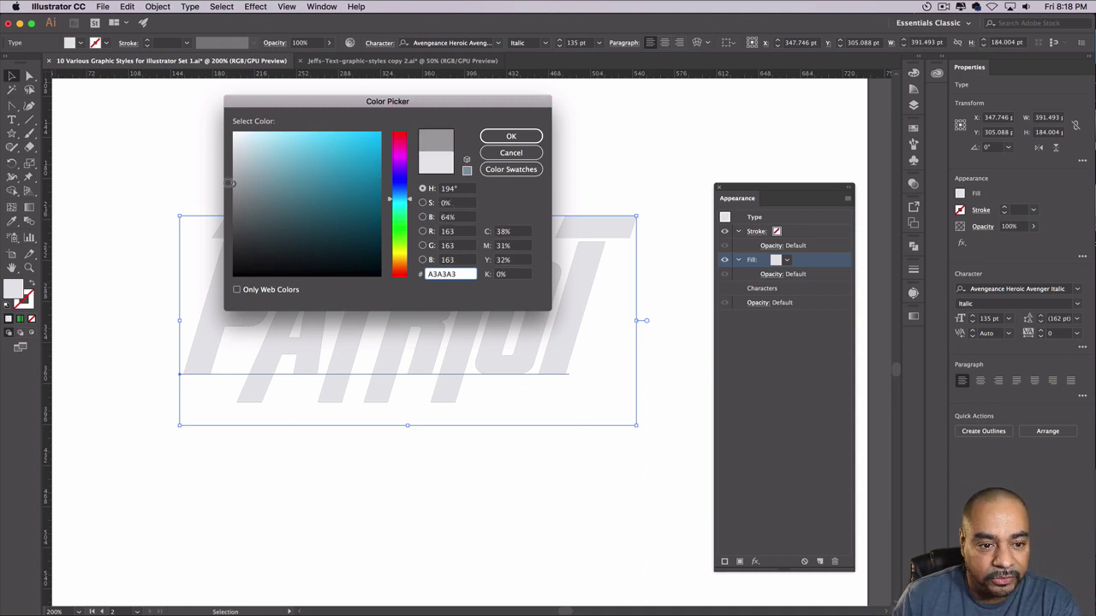
{"action": "mouse_move", "coordinate": [230, 182]}
{"action": "left_mouse_down"}
{"action": "mouse_move", "coordinate": [254, 178]}
{"action": "mouse_move", "coordinate": [250, 164]}
{"action": "mouse_move", "coordinate": [225, 156]}
{"action": "left_mouse_up"}
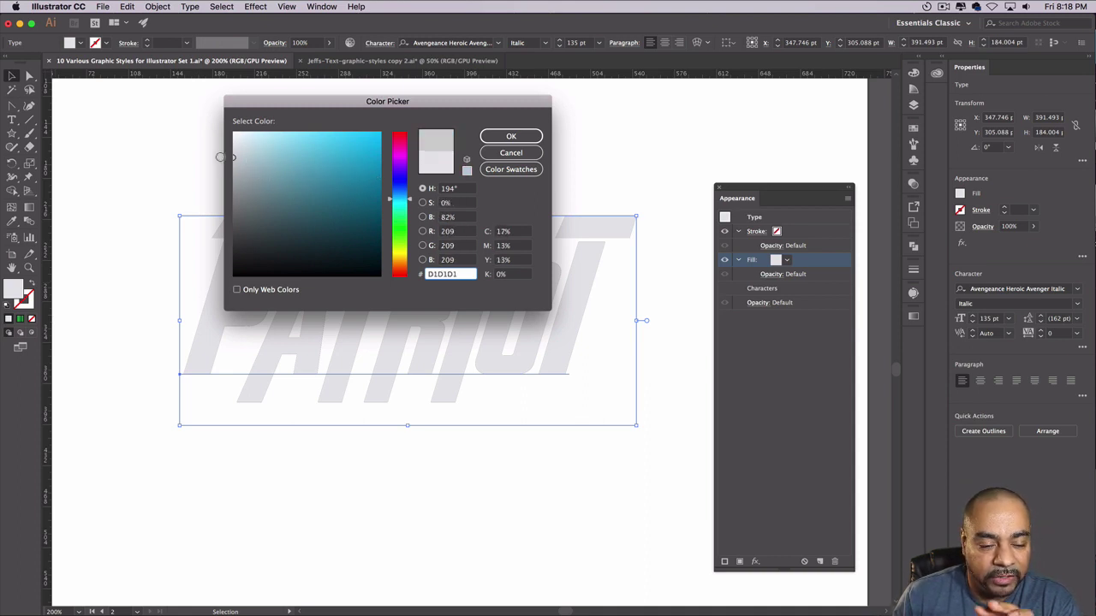
{"action": "left_click", "coordinate": [511, 136]}
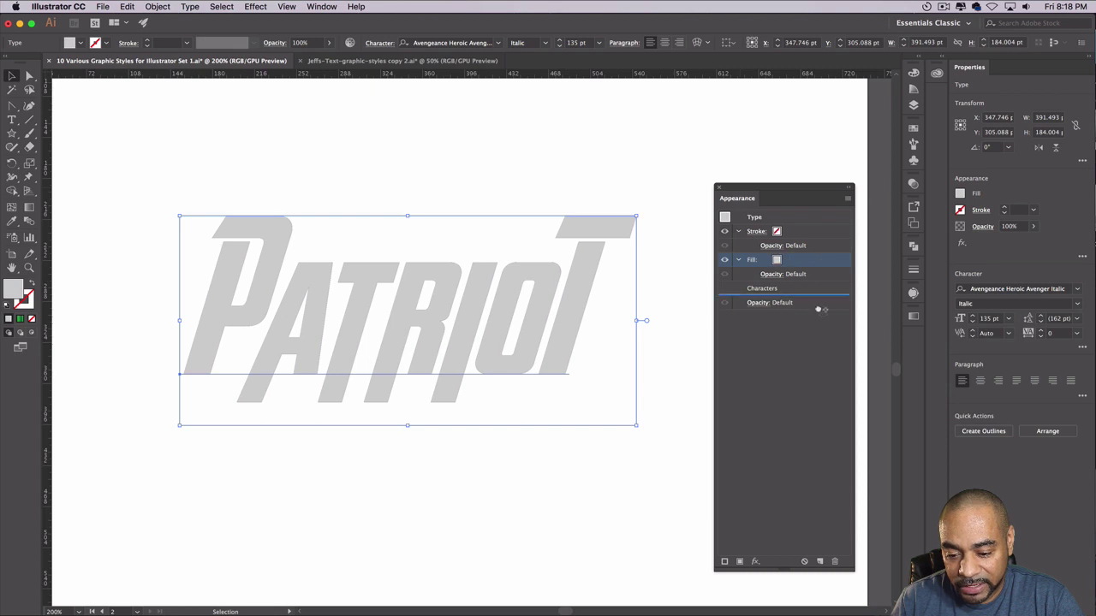
- Duplicate the fill and colour the lower copy bright red EA2828
{"action": "left_click", "coordinate": [820, 561]}
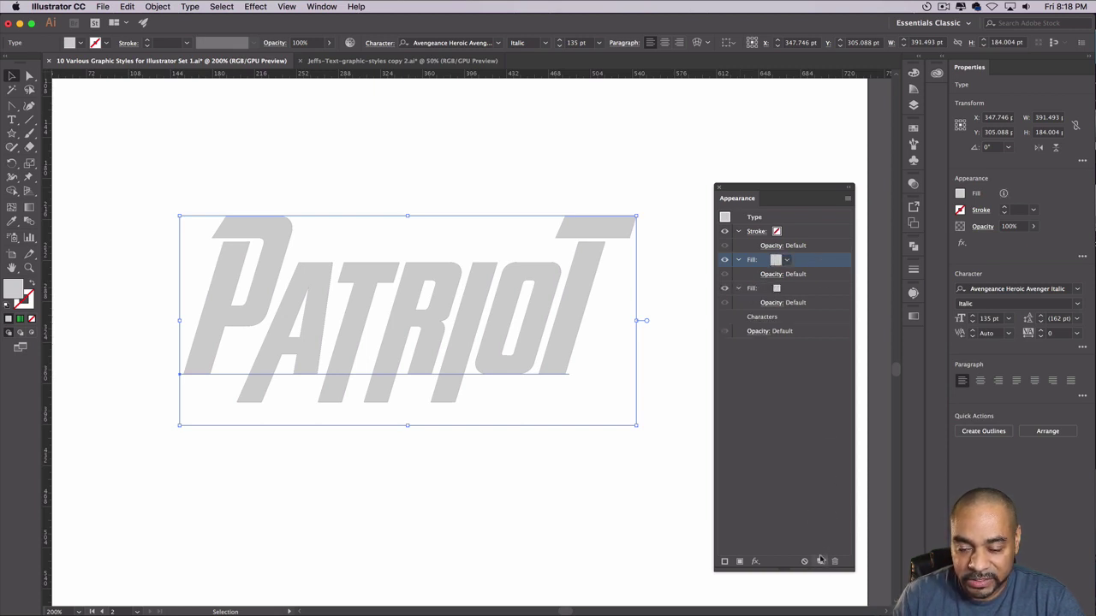
{"action": "left_click", "coordinate": [776, 289]}
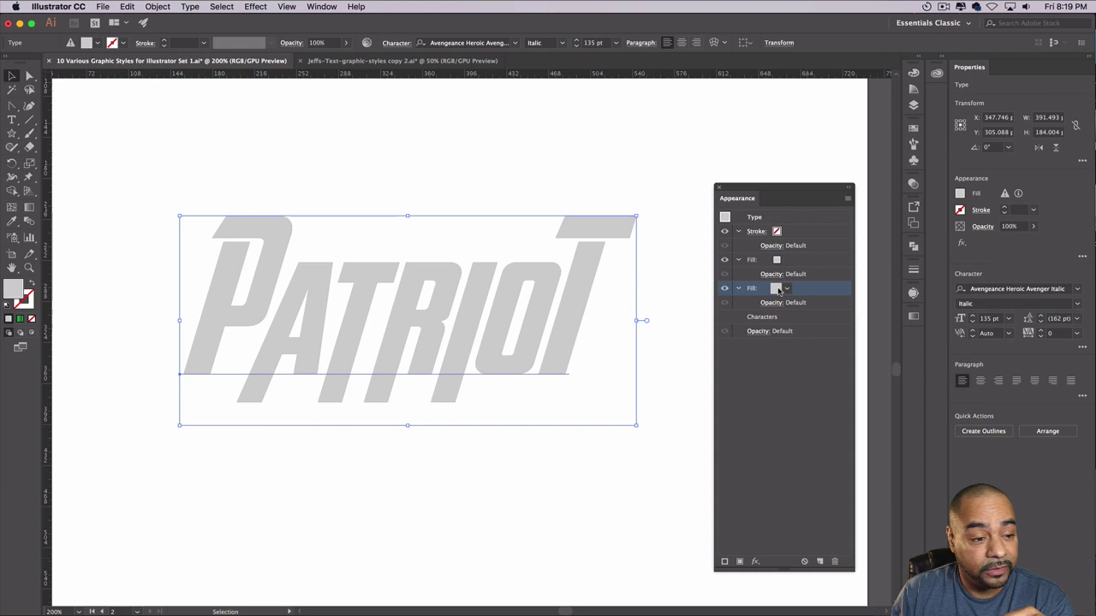
{"action": "double_click", "coordinate": [16, 294]}
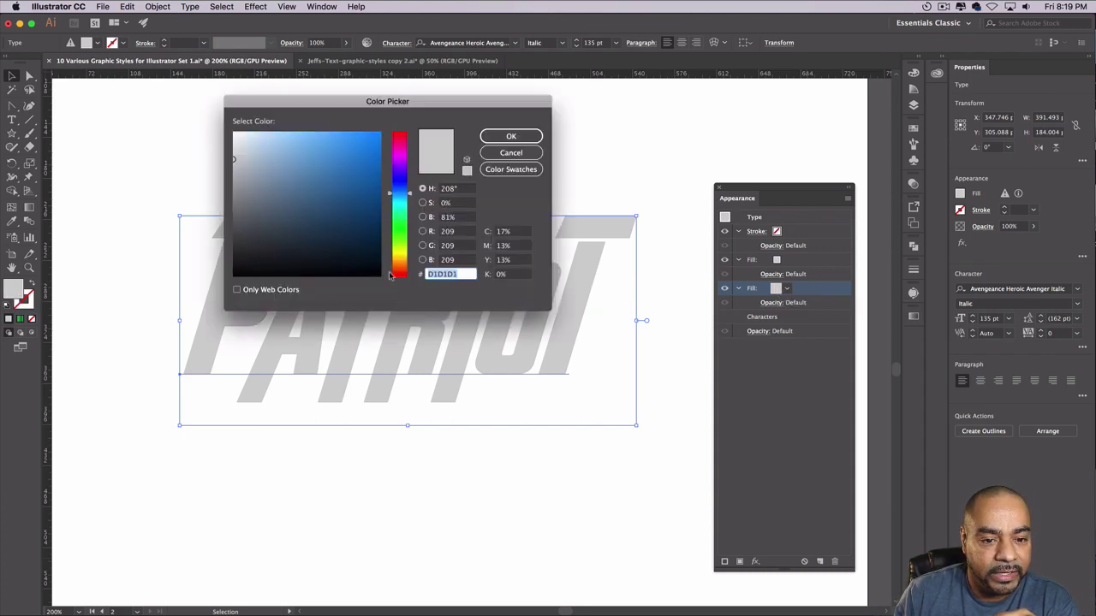
{"action": "left_click_drag", "start_coordinate": [398, 145], "coordinate": [383, 140]}
{"action": "left_click", "coordinate": [355, 143]}
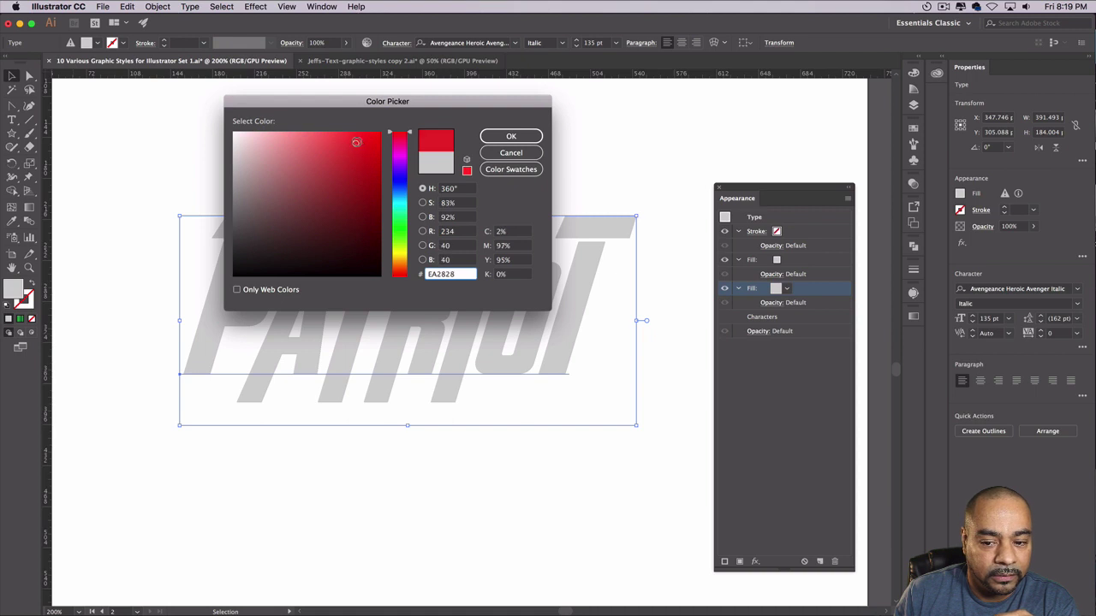
{"action": "left_click", "coordinate": [500, 136]}
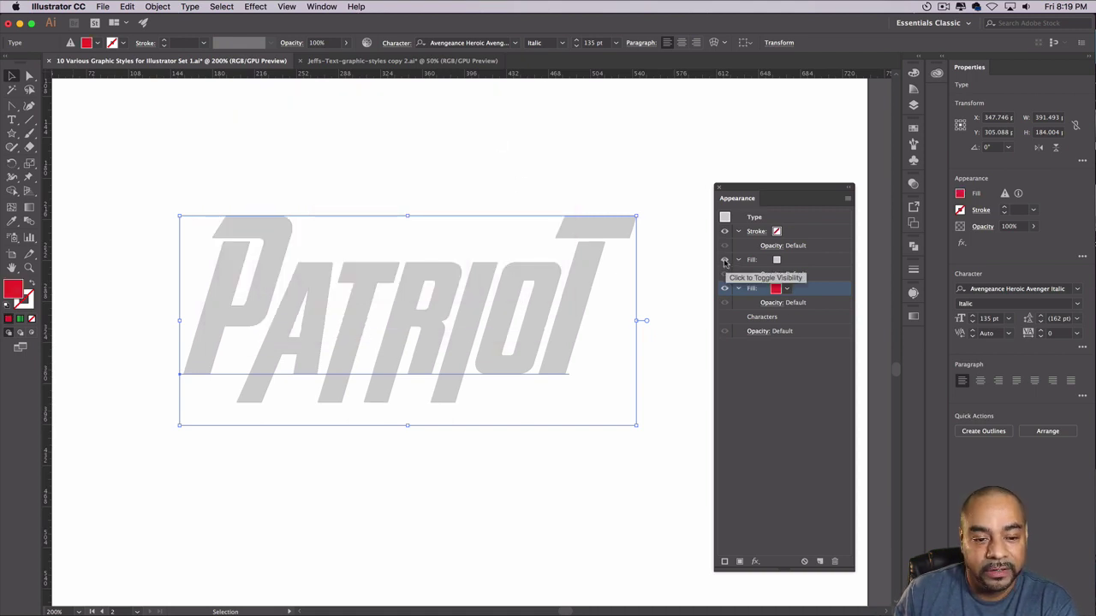
- Hide and re-show the grey fill to check the red, then select the red fill
{"action": "left_click", "coordinate": [724, 261]}
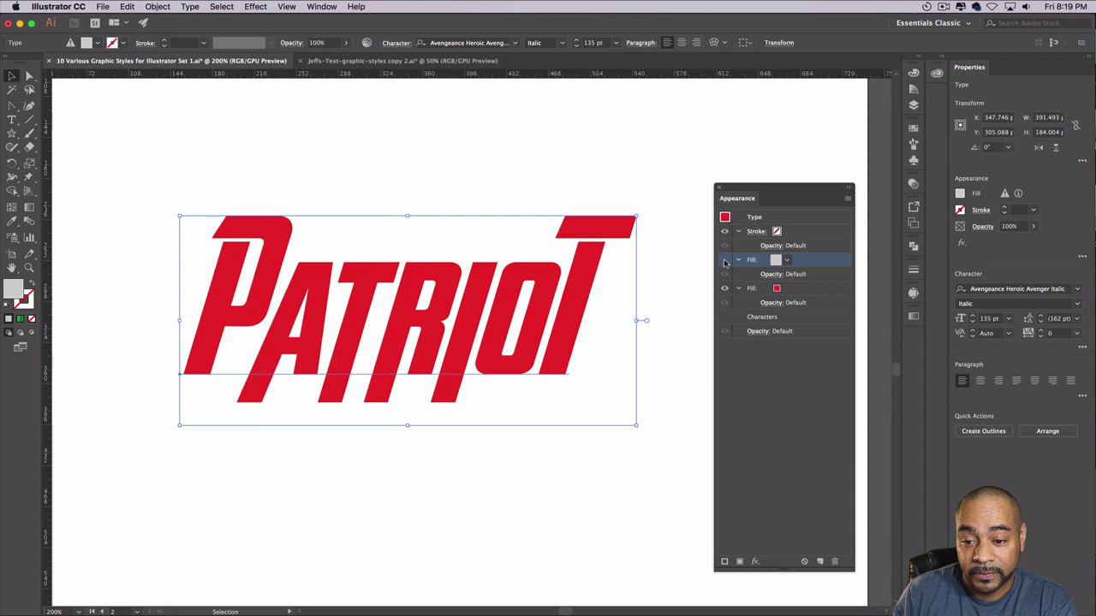
{"action": "left_click", "coordinate": [724, 260]}
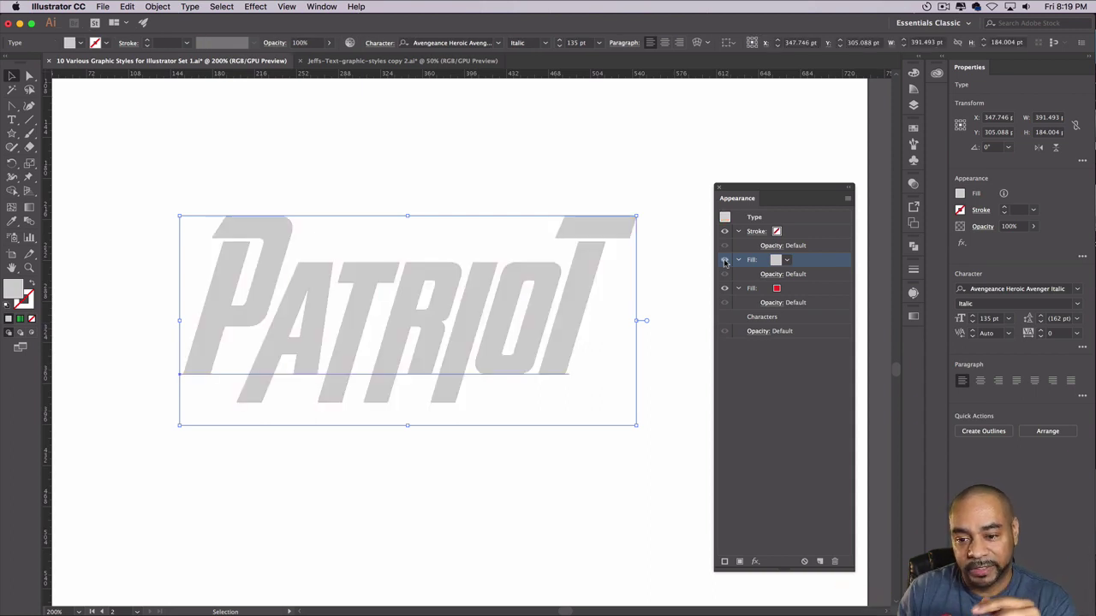
{"action": "left_click", "coordinate": [793, 290]}
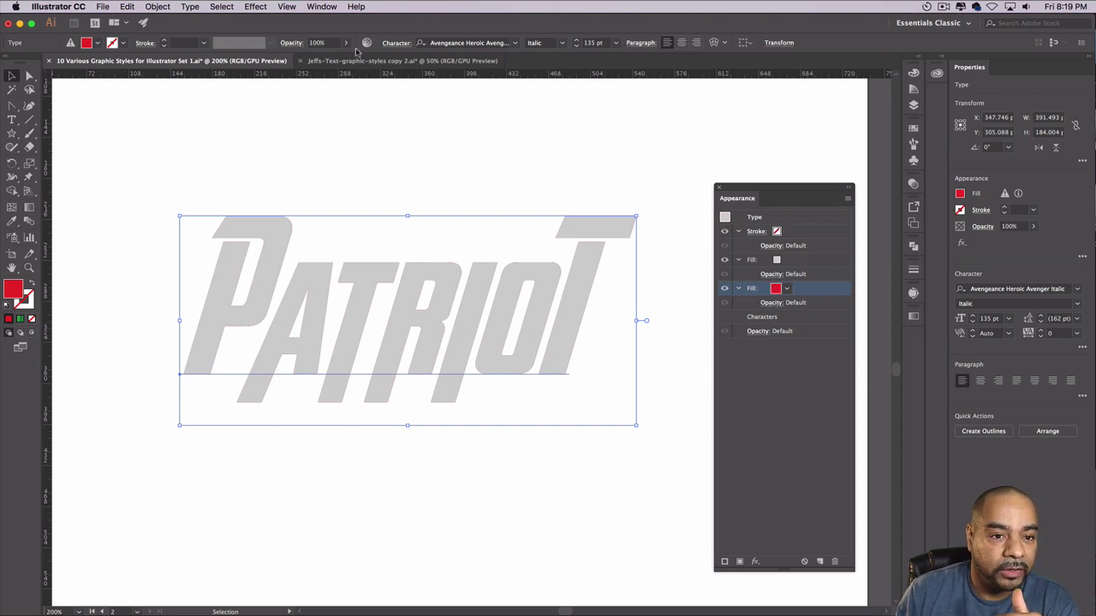
- Apply a 10 pt Offset Path effect to the red fill and hide the grey fill
{"action": "left_click", "coordinate": [261, 7]}
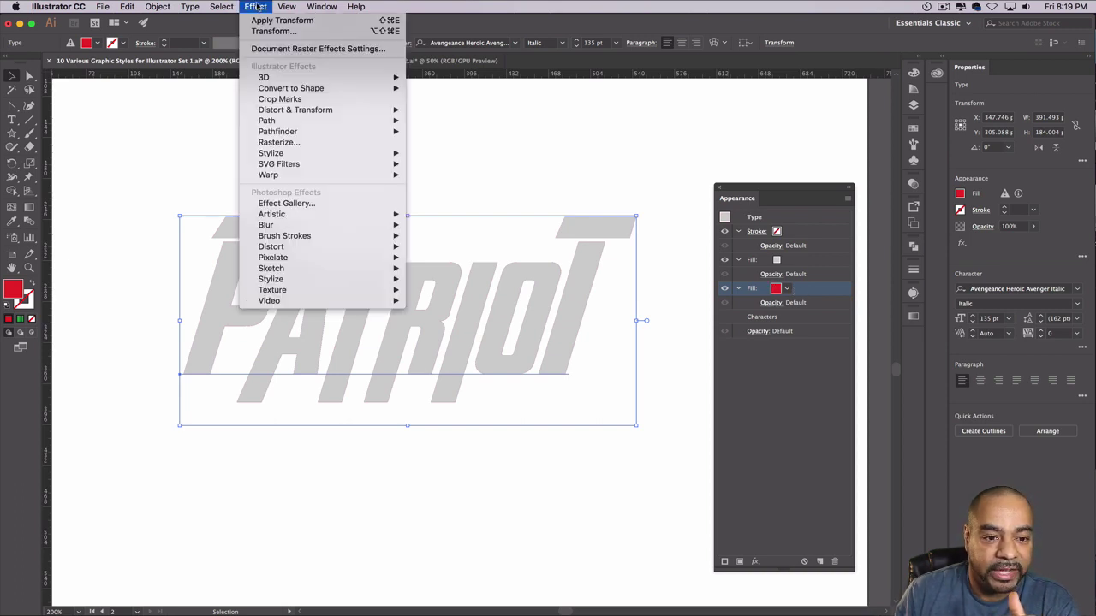
{"action": "mouse_move", "coordinate": [278, 122]}
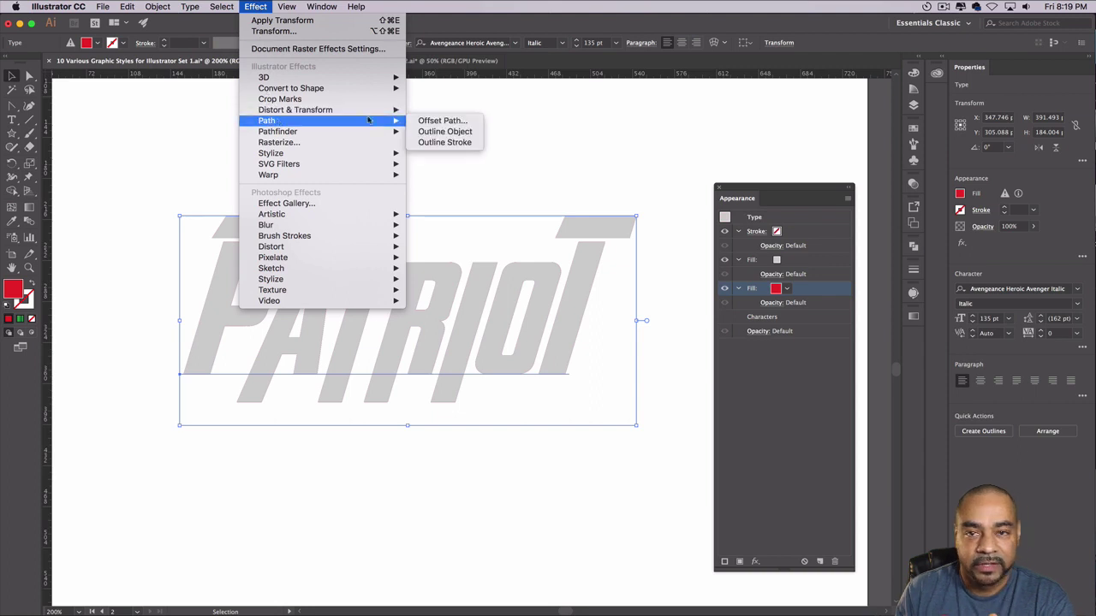
{"action": "left_click", "coordinate": [437, 121]}
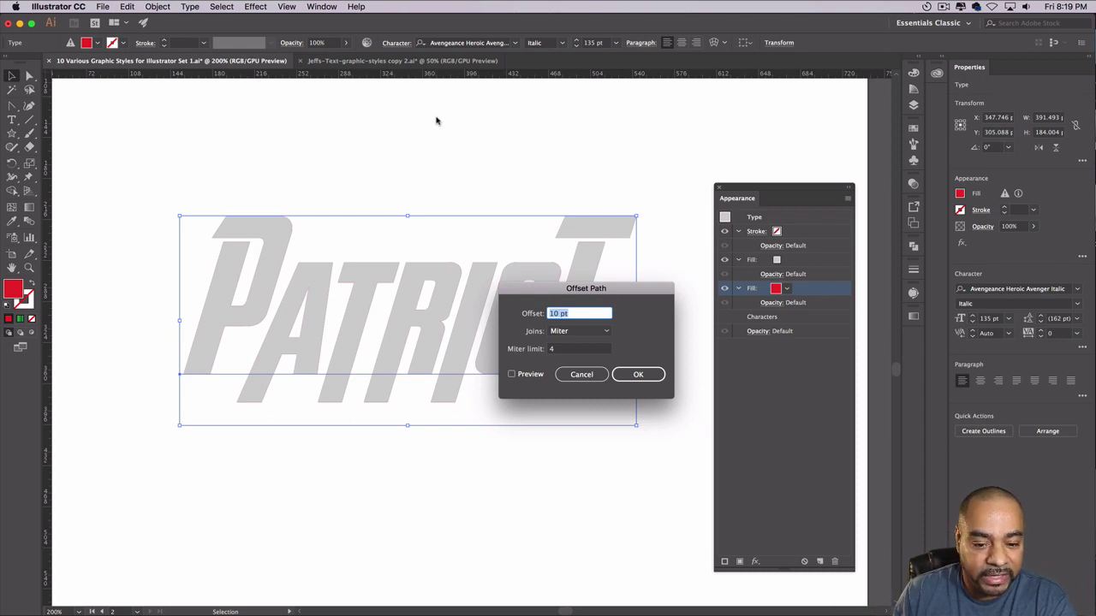
{"action": "left_click", "coordinate": [511, 375]}
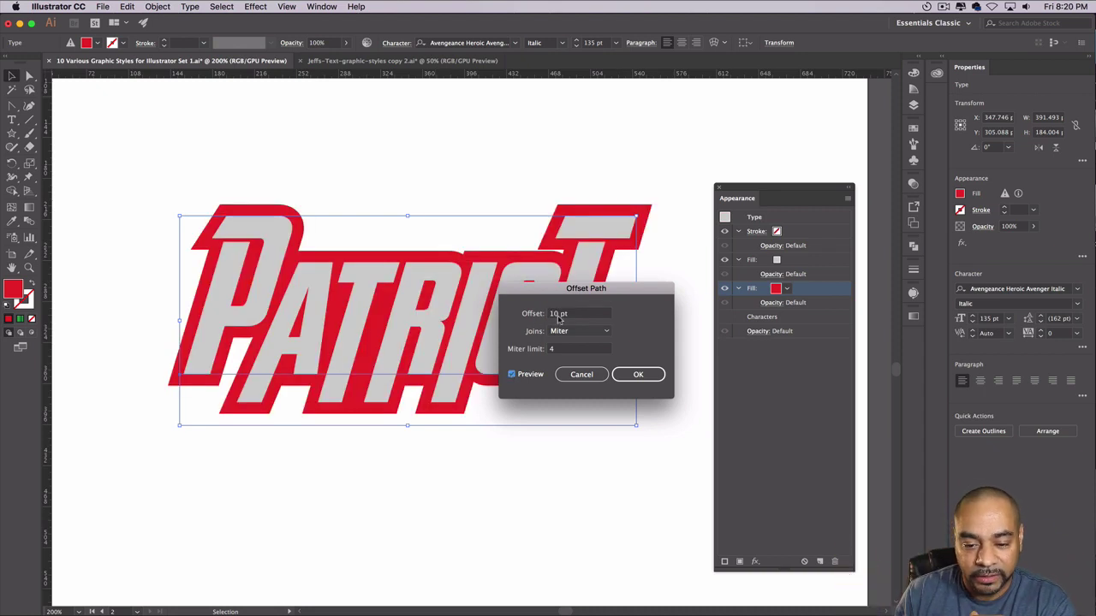
{"action": "left_click", "coordinate": [632, 374]}
{"action": "left_click", "coordinate": [723, 260]}
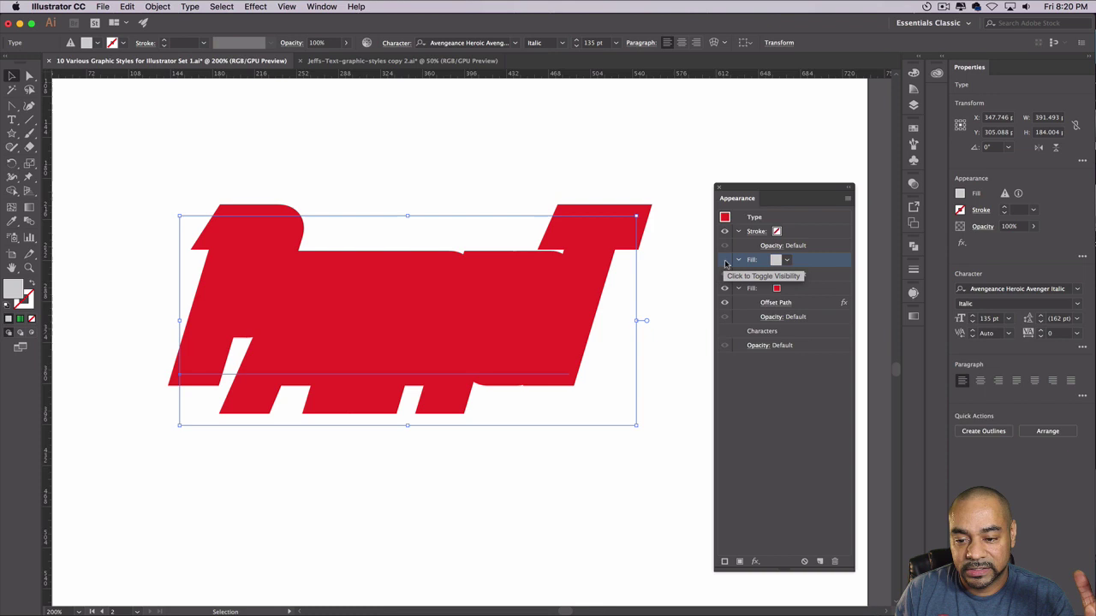
- Reopen the red fill's Offset Path and change the offset to 6 pt
{"action": "left_click", "coordinate": [776, 302]}
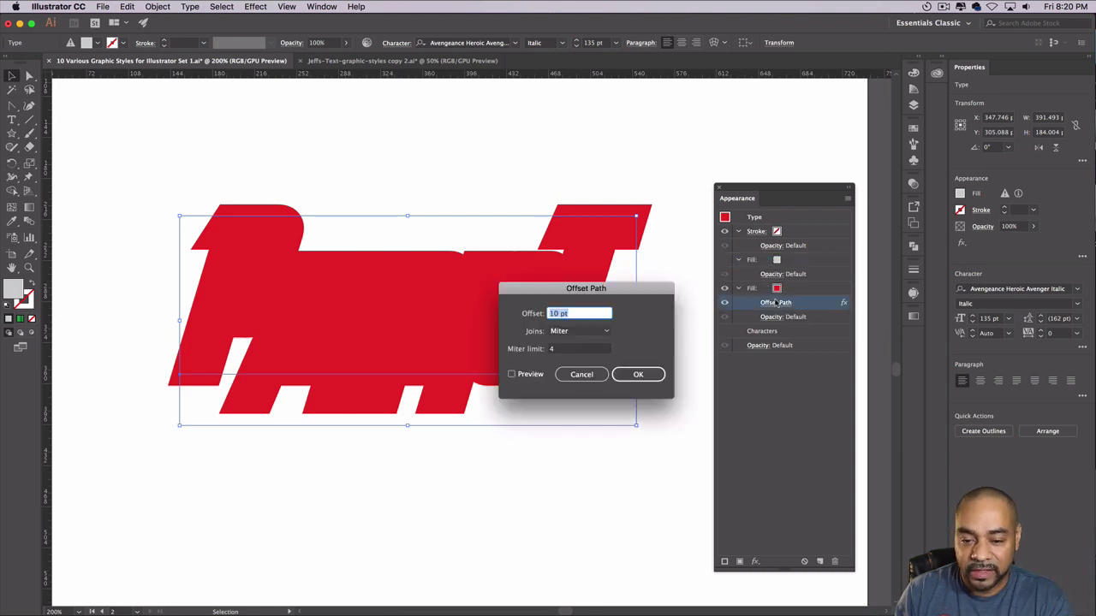
{"action": "left_click", "coordinate": [586, 314]}
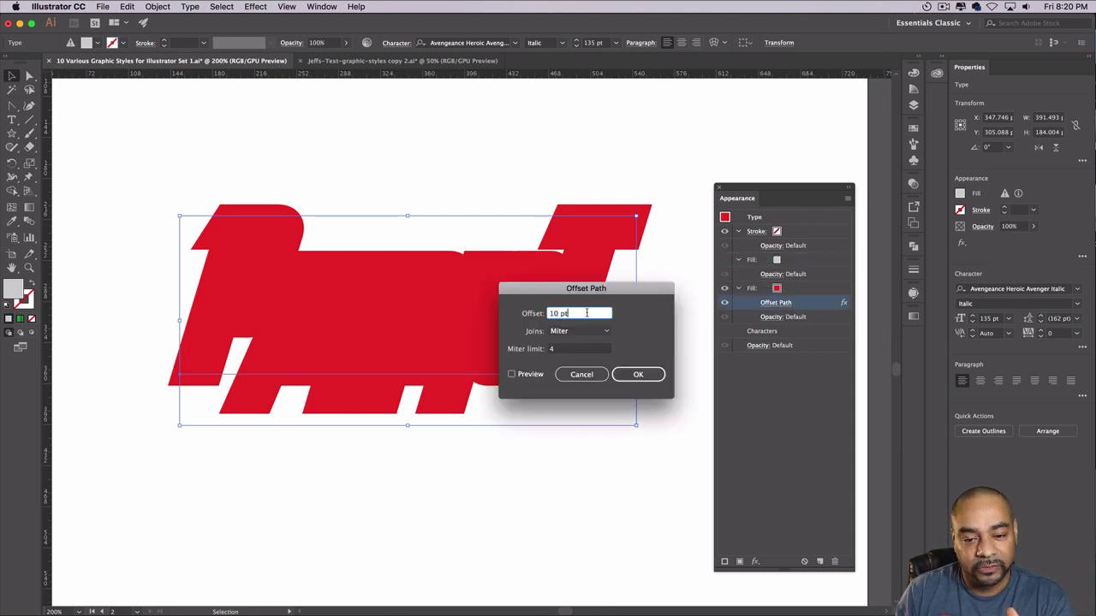
{"action": "key", "text": "Down"}
{"action": "key", "text": "Down"}
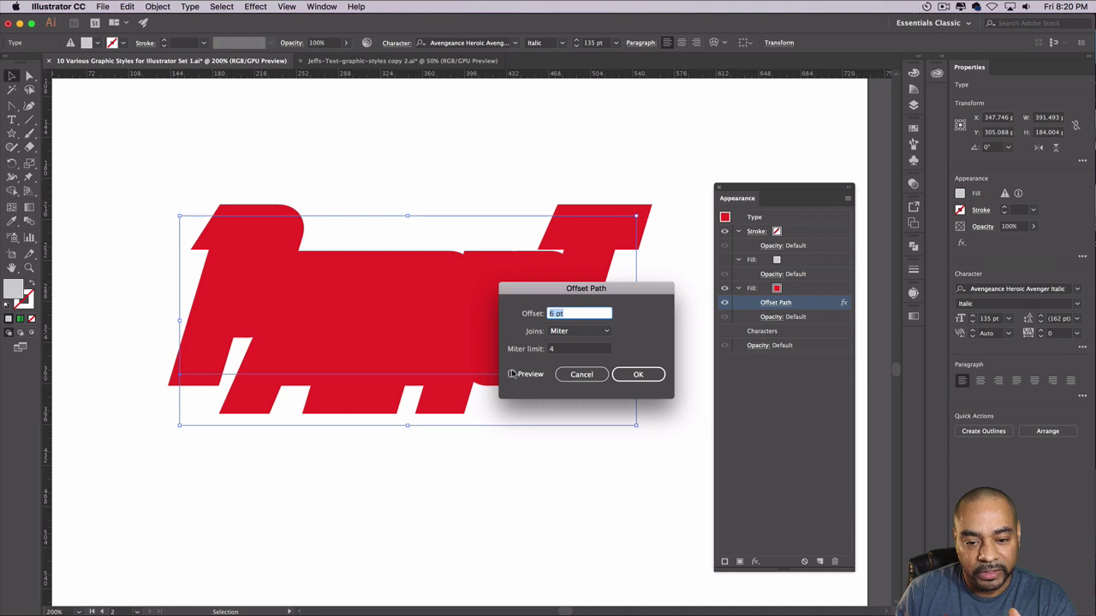
{"action": "left_click", "coordinate": [512, 374]}
{"action": "left_click", "coordinate": [575, 315]}
{"action": "key", "text": "Down"}
{"action": "key", "text": "Down"}
{"action": "key", "text": "Down"}
{"action": "key", "text": "Down"}
{"action": "key", "text": "Down"}
{"action": "key", "text": "Down"}
{"action": "key", "text": "Down"}
{"action": "key", "text": "Down"}
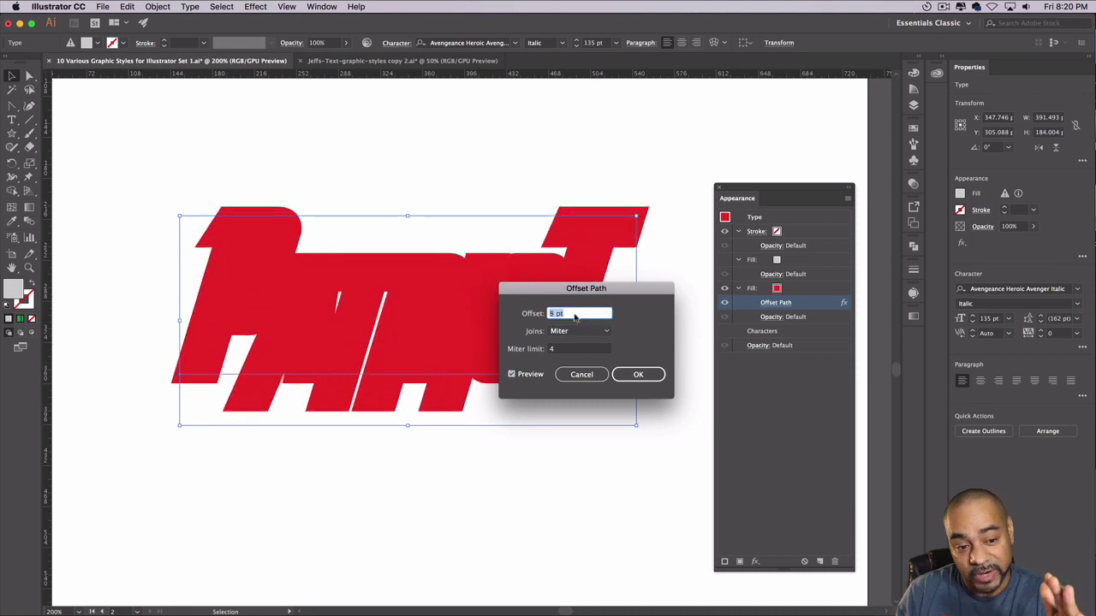
{"action": "key", "text": "Down"}
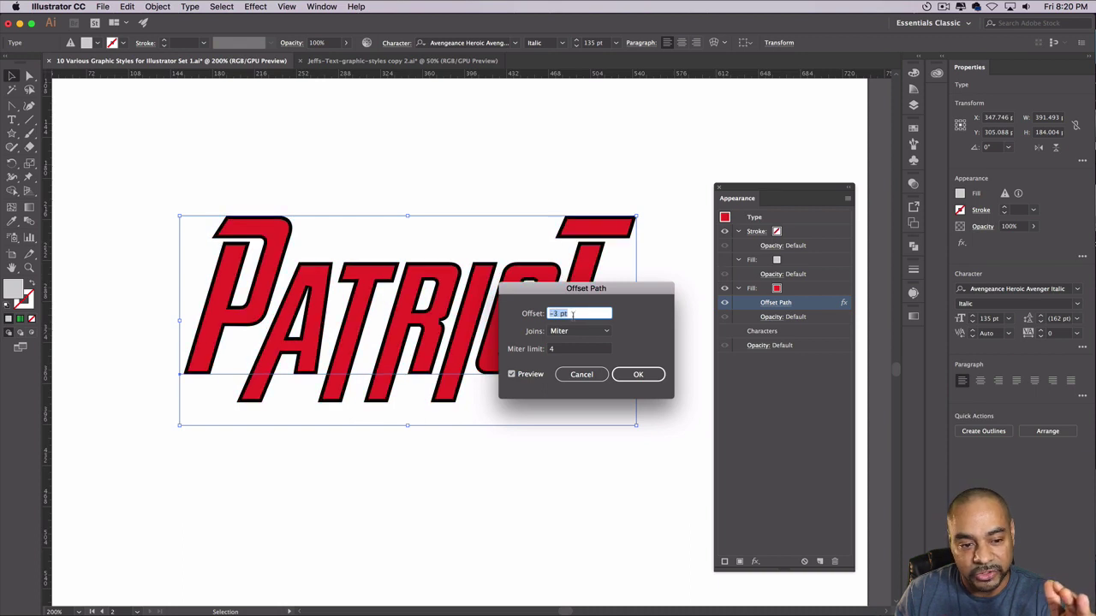
{"action": "key", "text": "Down"}
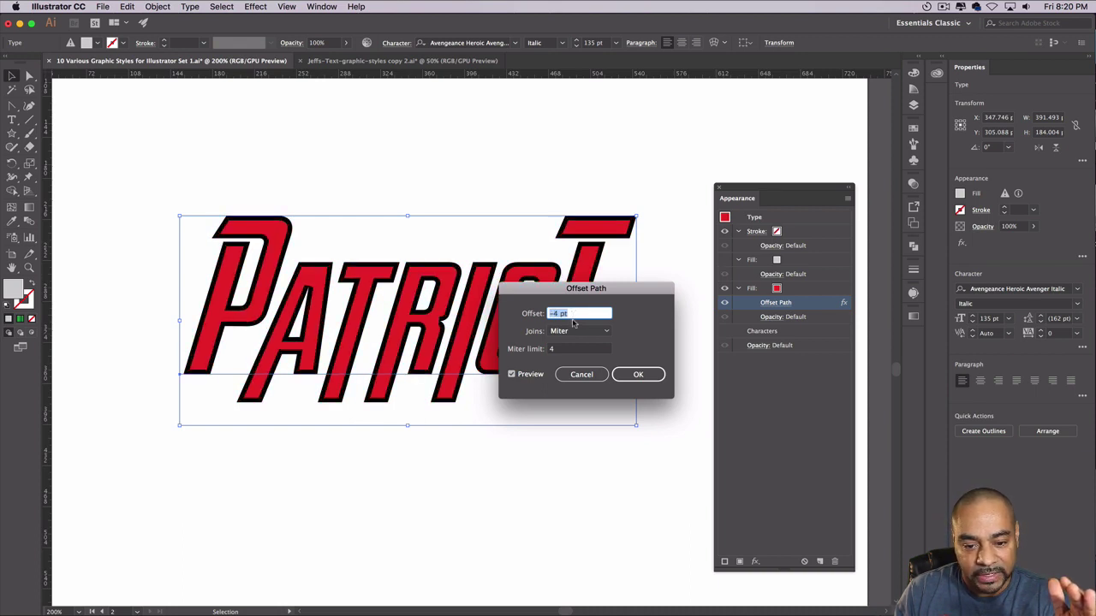
{"action": "key", "text": "Up"}
{"action": "key", "text": "Up"}
{"action": "key", "text": "Up"}
{"action": "key", "text": "Up"}
{"action": "key", "text": "Up"}
{"action": "key", "text": "Up"}
{"action": "key", "text": "Up"}
{"action": "key", "text": "Up"}
{"action": "key", "text": "Up"}
{"action": "key", "text": "Up"}
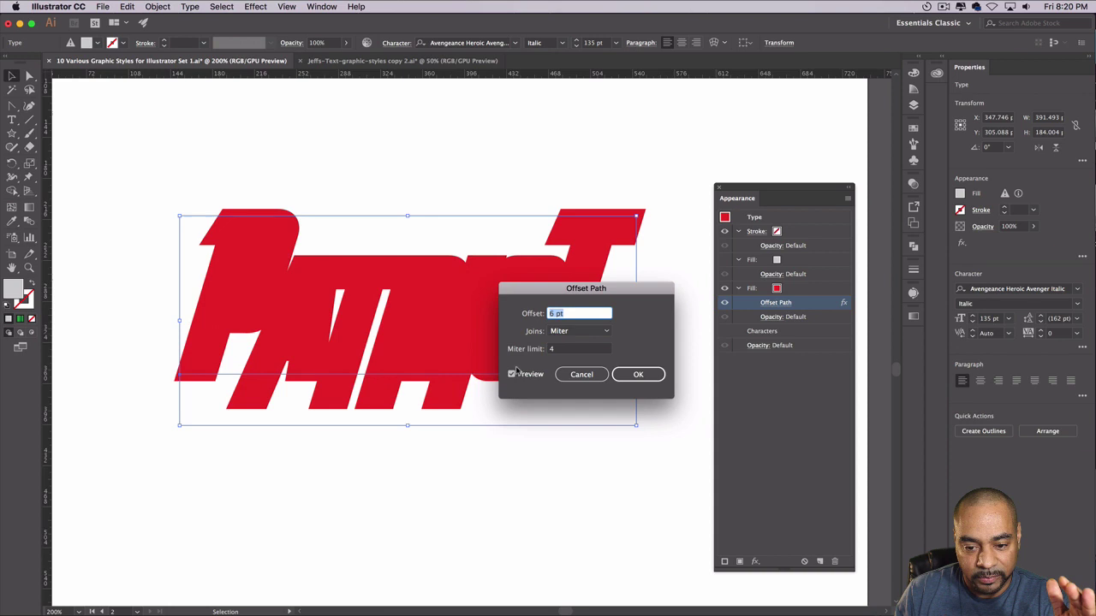
{"action": "left_click", "coordinate": [638, 374]}
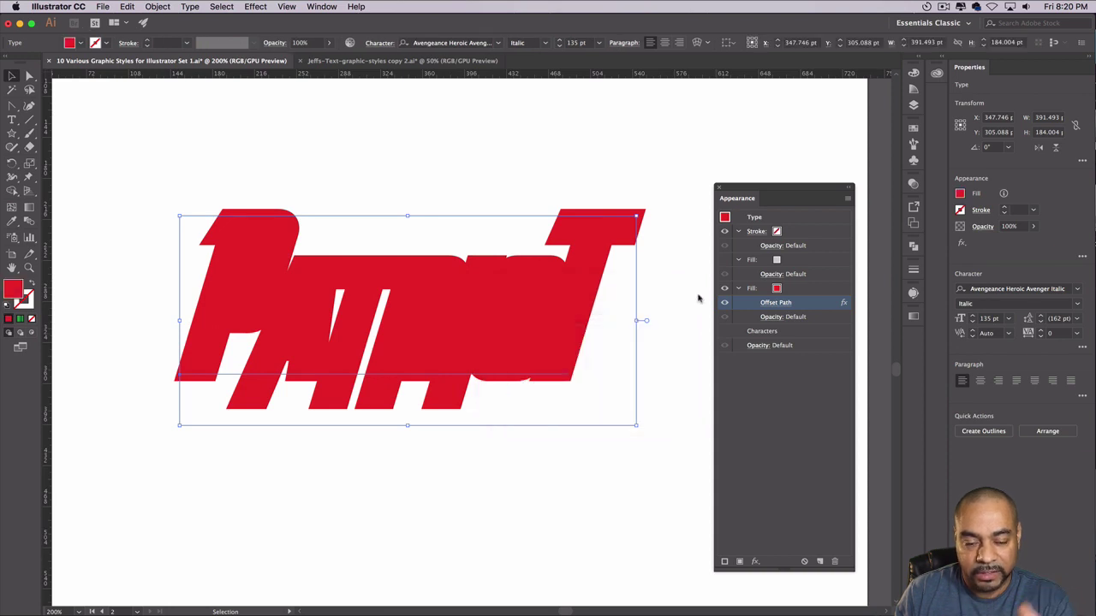
- Make the grey fill visible again and duplicate the red offset fill
{"action": "left_click", "coordinate": [724, 260]}
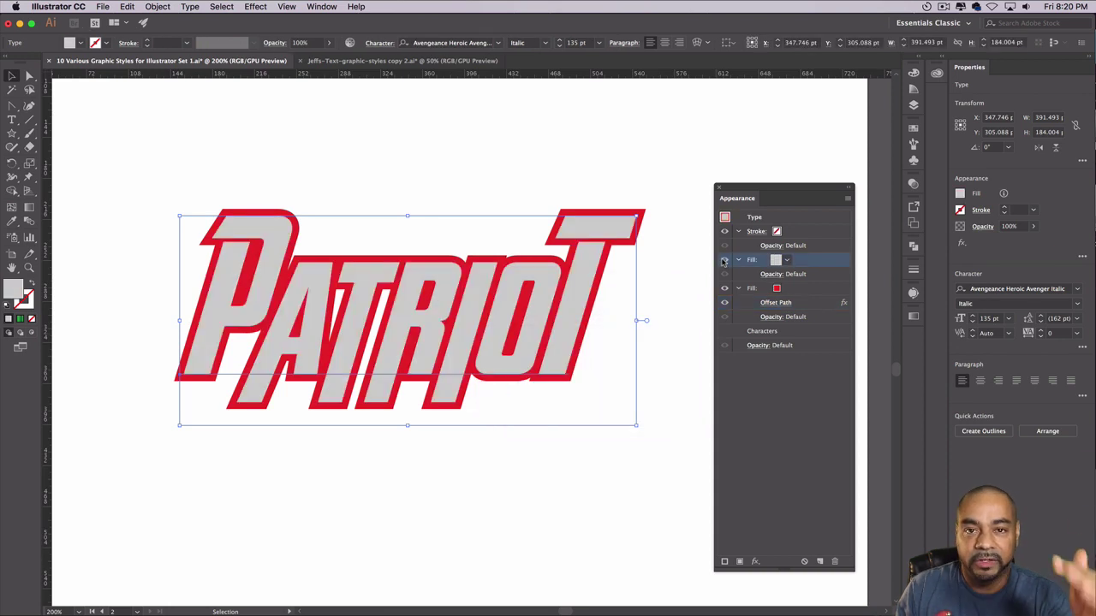
{"action": "left_click", "coordinate": [800, 293]}
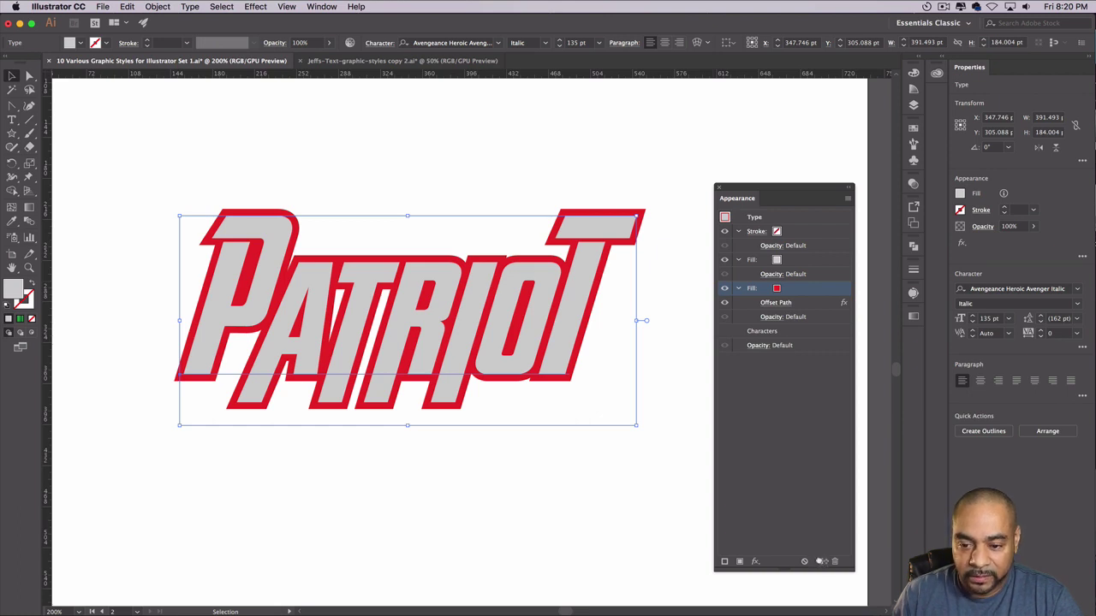
{"action": "left_click", "coordinate": [819, 562]}
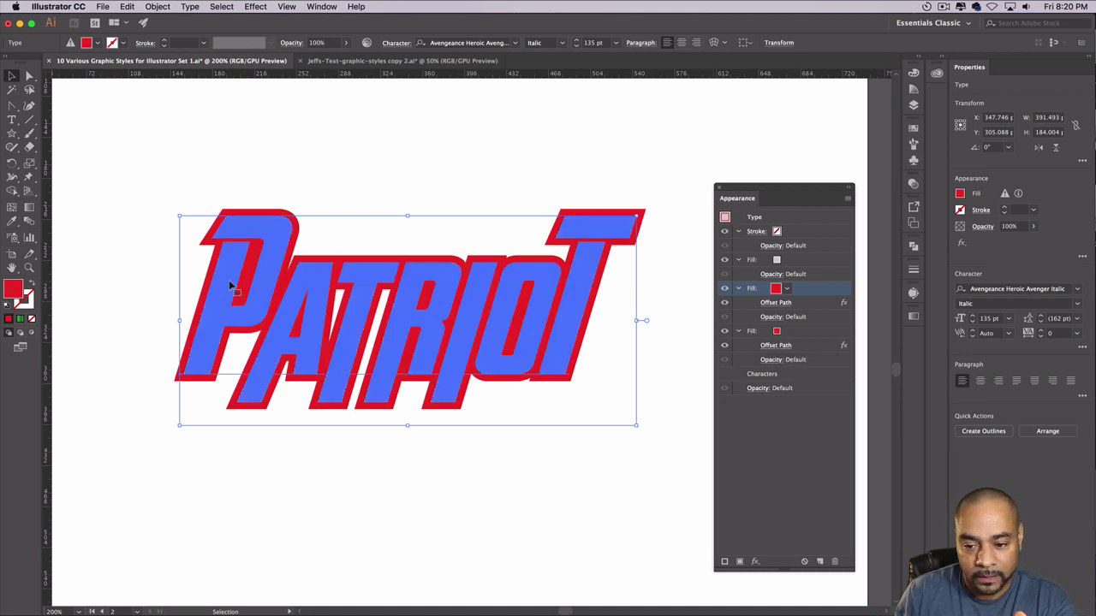
- Change the lower duplicate fill's colour to blue in the Color Picker
{"action": "left_click", "coordinate": [796, 332]}
{"action": "double_click", "coordinate": [14, 291]}
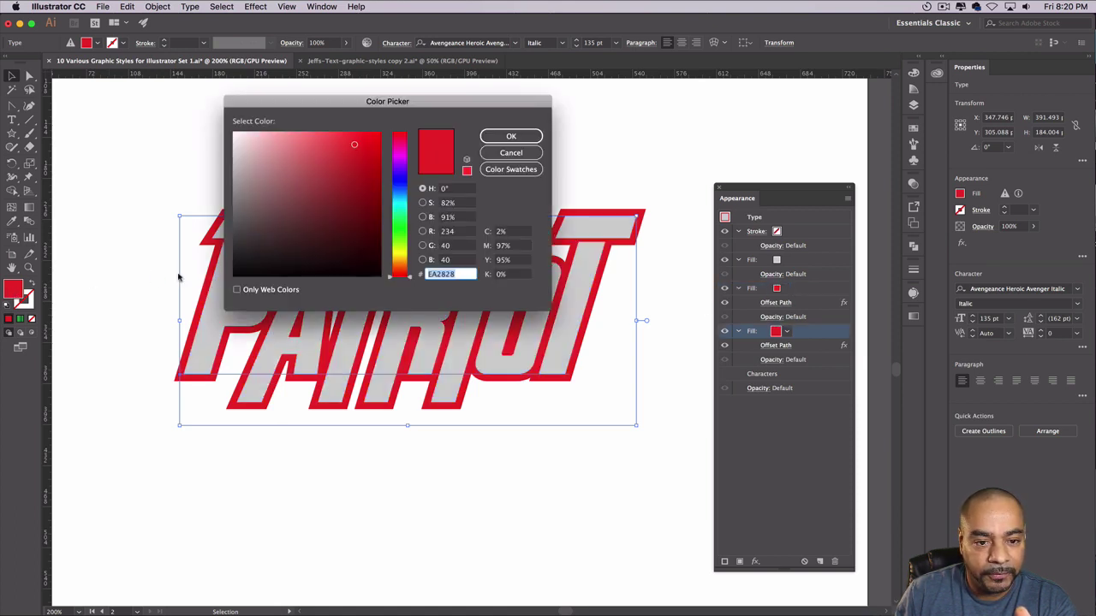
{"action": "left_click", "coordinate": [399, 176]}
{"action": "left_click", "coordinate": [399, 184]}
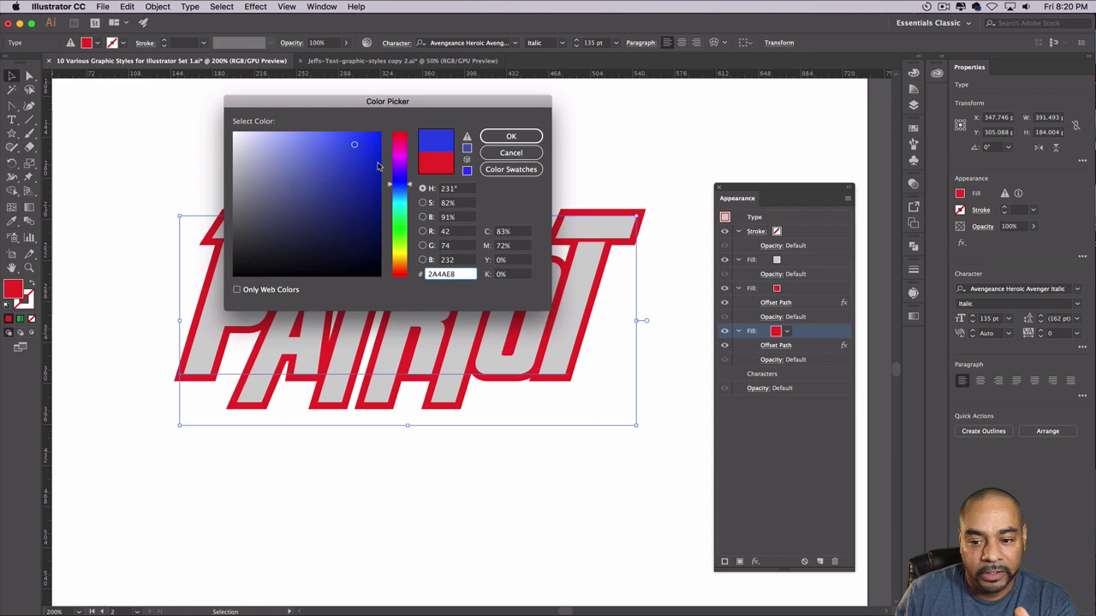
{"action": "left_click", "coordinate": [357, 139]}
{"action": "key", "text": "Return"}
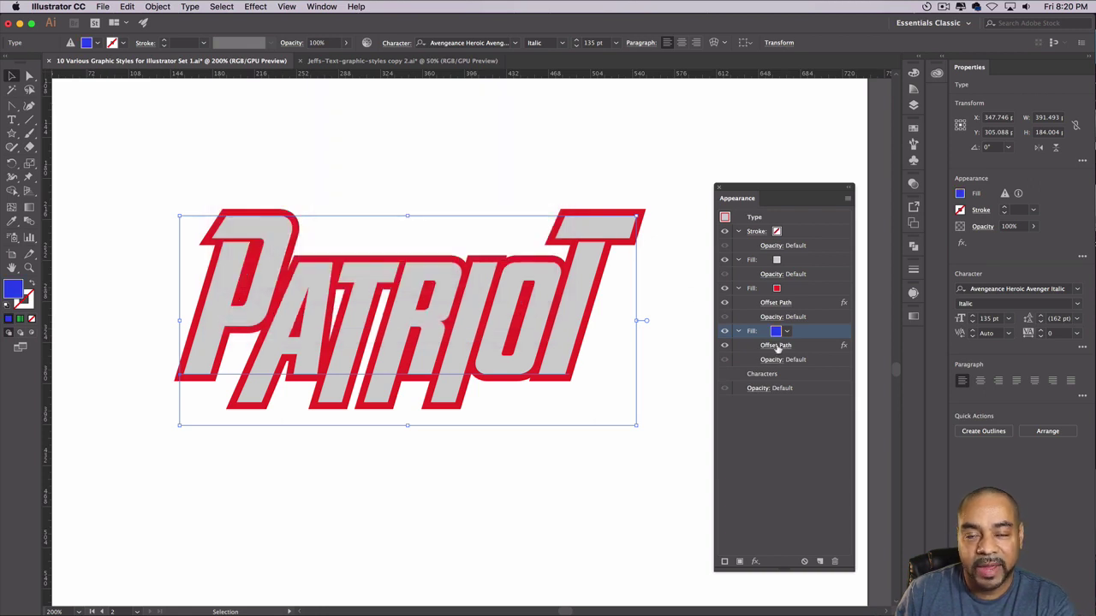
- Increase the blue fill's Offset Path to 10 pt with preview on
{"action": "left_click", "coordinate": [776, 345]}
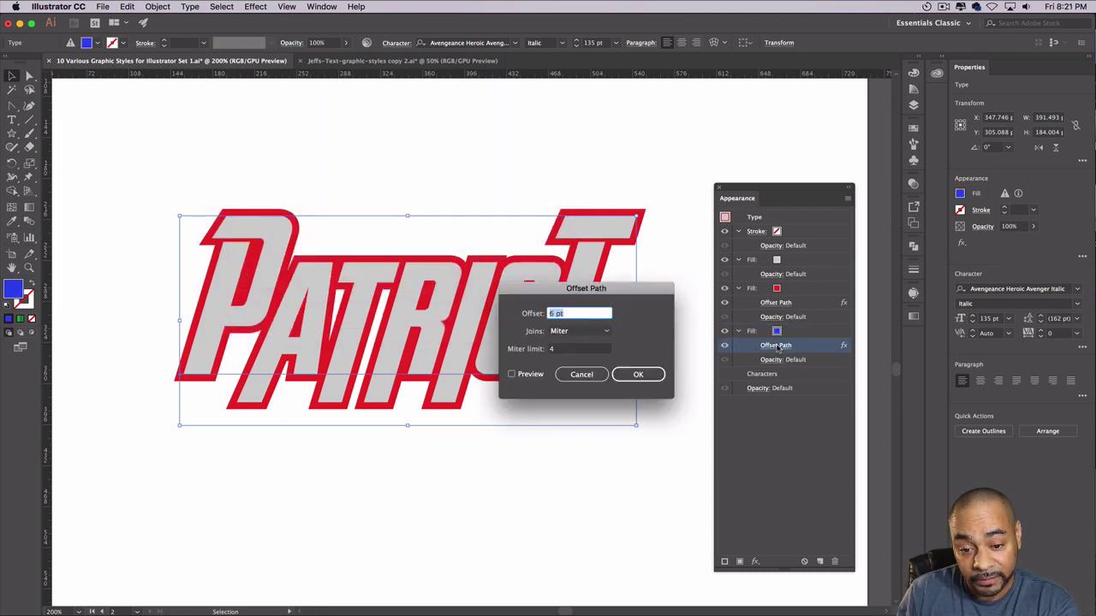
{"action": "left_click", "coordinate": [512, 375]}
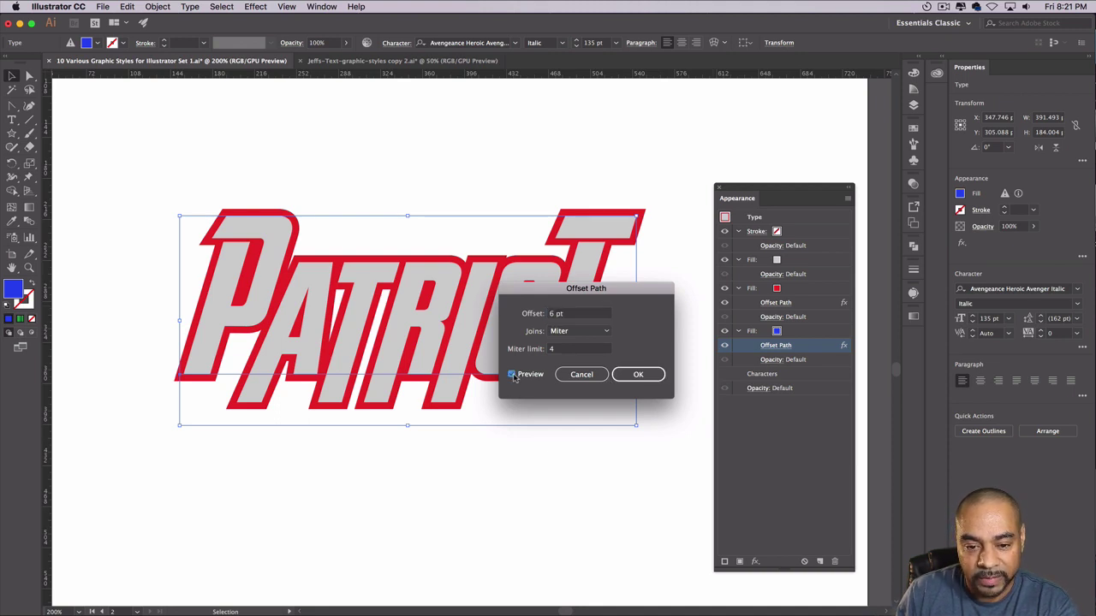
{"action": "left_click", "coordinate": [569, 315]}
{"action": "key", "text": "Up"}
{"action": "key", "text": "Up"}
{"action": "key", "text": "Up"}
{"action": "key", "text": "Up"}
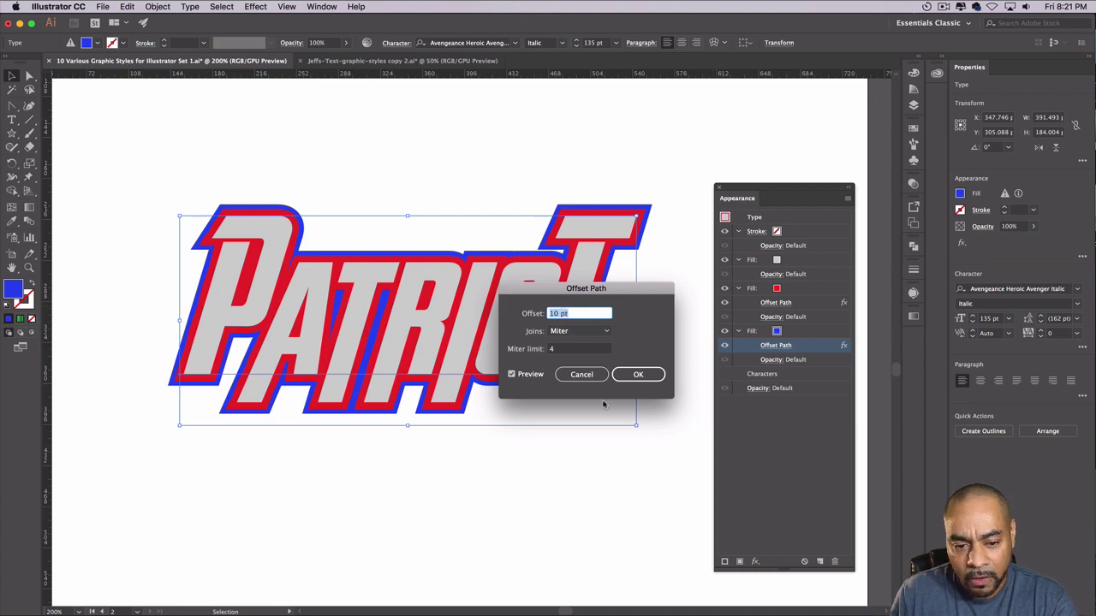
{"action": "left_click", "coordinate": [638, 374]}
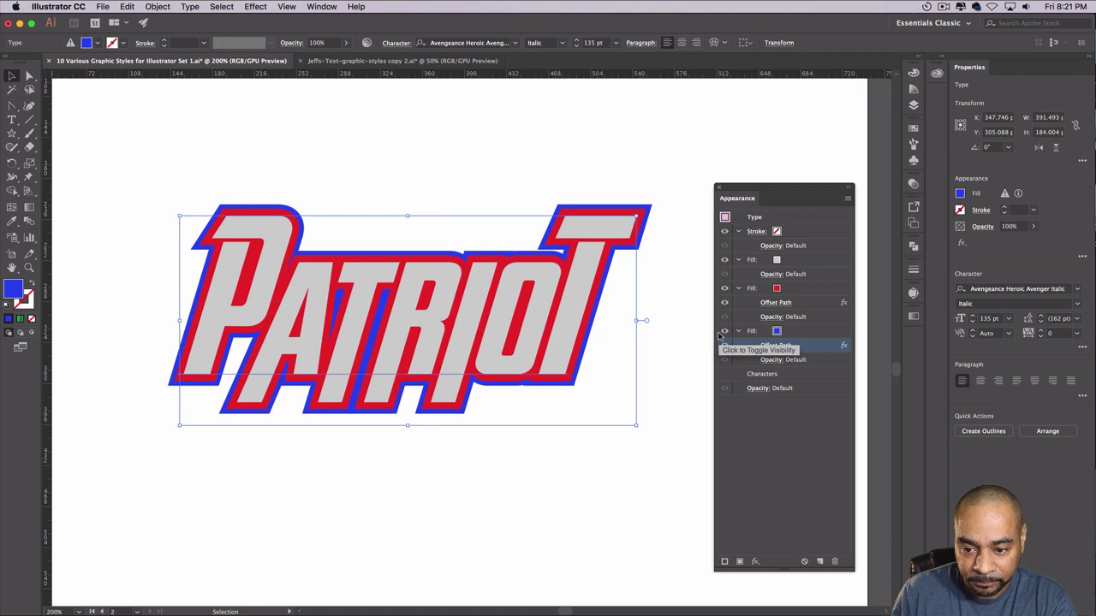
- Swap the grey letter fill for a near-white swatch and deselect to view the result
{"action": "left_click", "coordinate": [776, 262]}
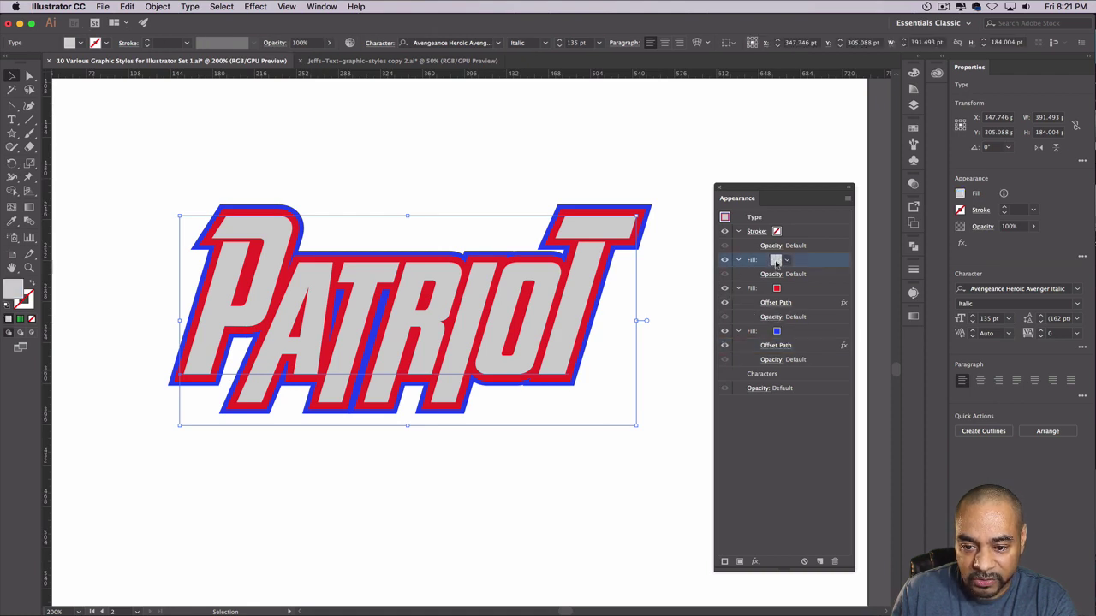
{"action": "left_click", "coordinate": [781, 261]}
{"action": "left_click", "coordinate": [690, 296]}
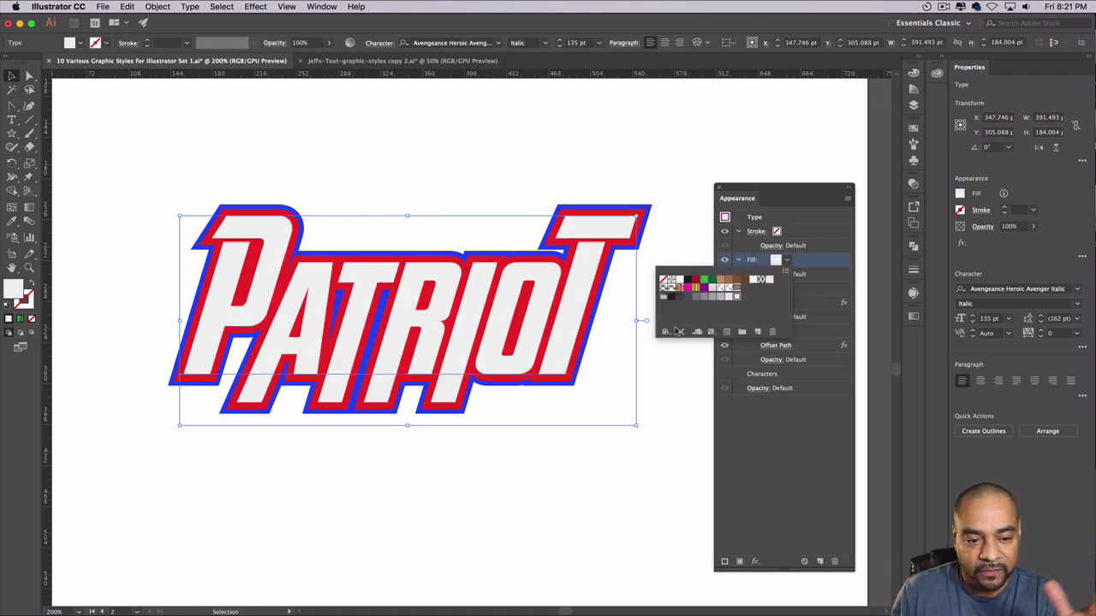
{"action": "key", "text": "Return"}
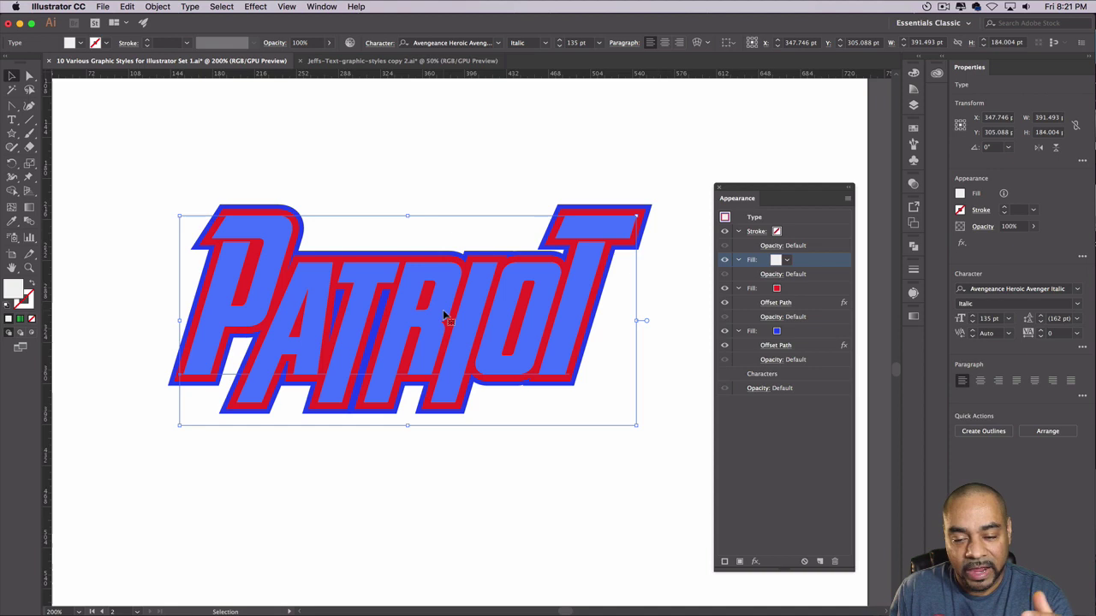
{"action": "left_click", "coordinate": [444, 439]}
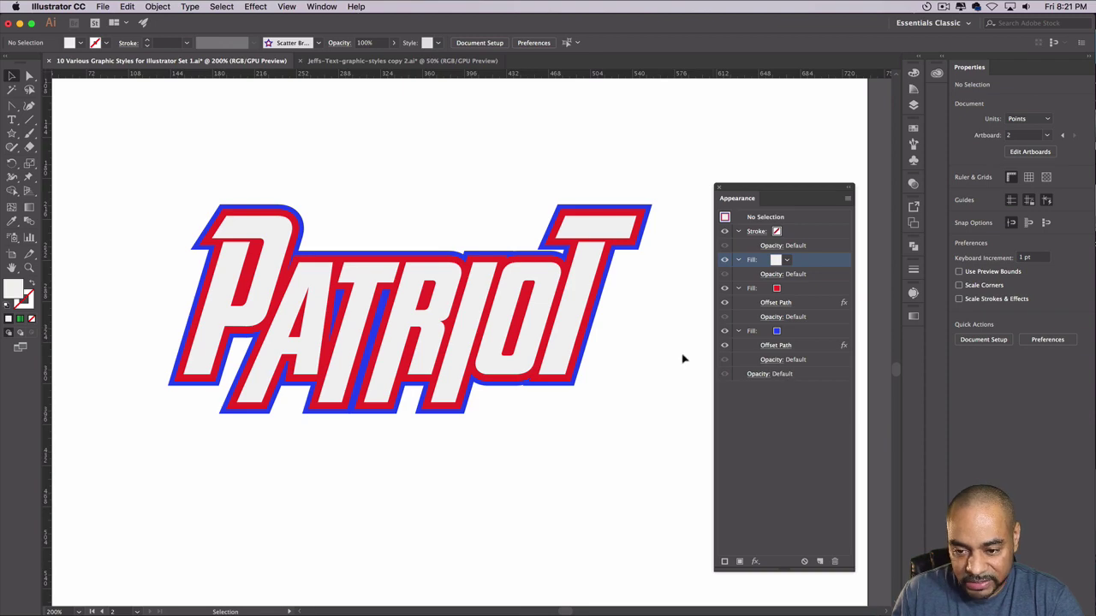
{"action": "key", "text": "super+1"}
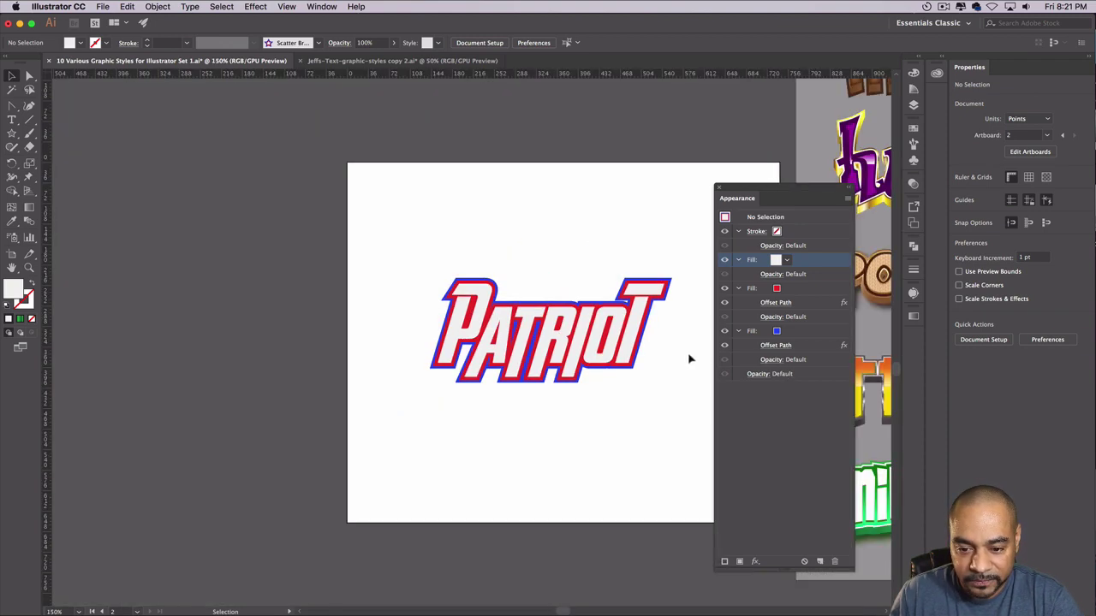
{"action": "scroll", "coordinate": [650, 287], "scroll_direction": "right", "scroll_amount": 5}
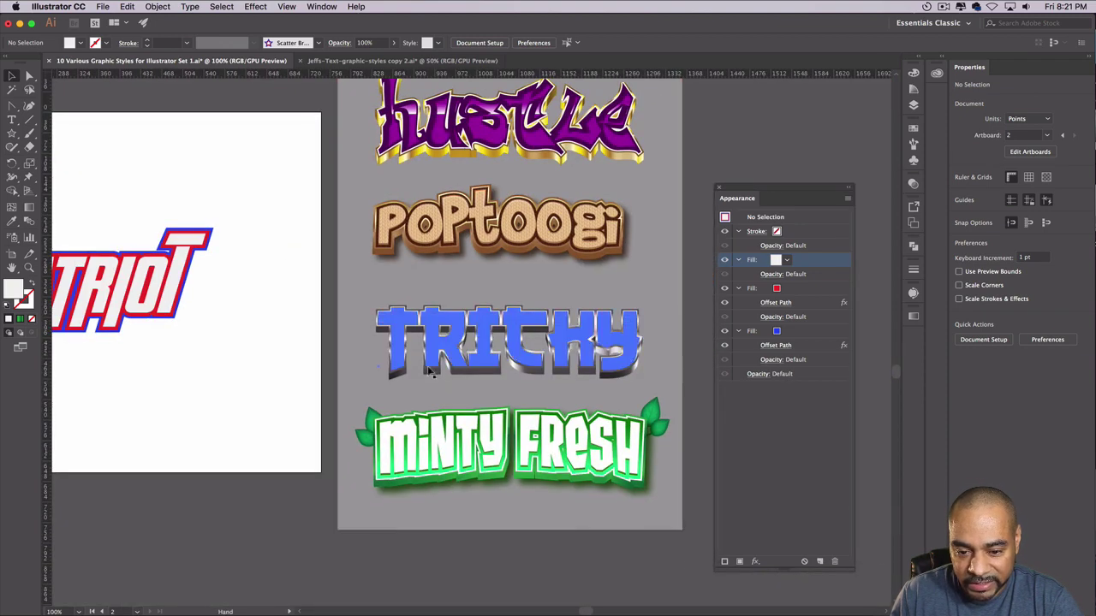
{"action": "scroll", "coordinate": [345, 349], "scroll_direction": "left", "scroll_amount": 3}
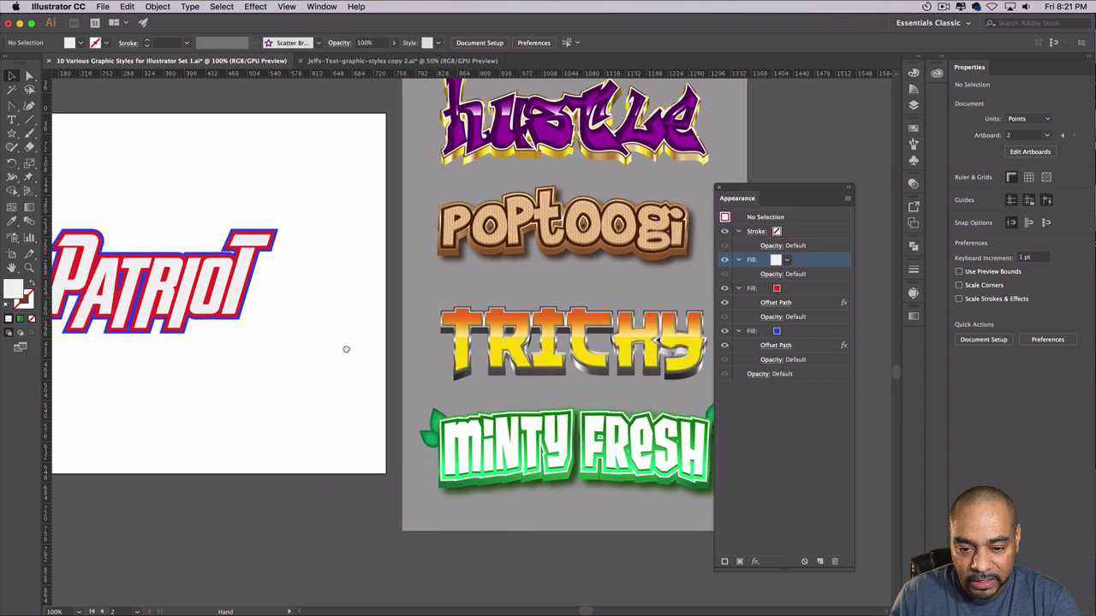
{"action": "scroll", "coordinate": [299, 291], "scroll_direction": "down", "scroll_amount": 4}
{"action": "left_click_drag", "start_coordinate": [256, 229], "coordinate": [292, 271]}
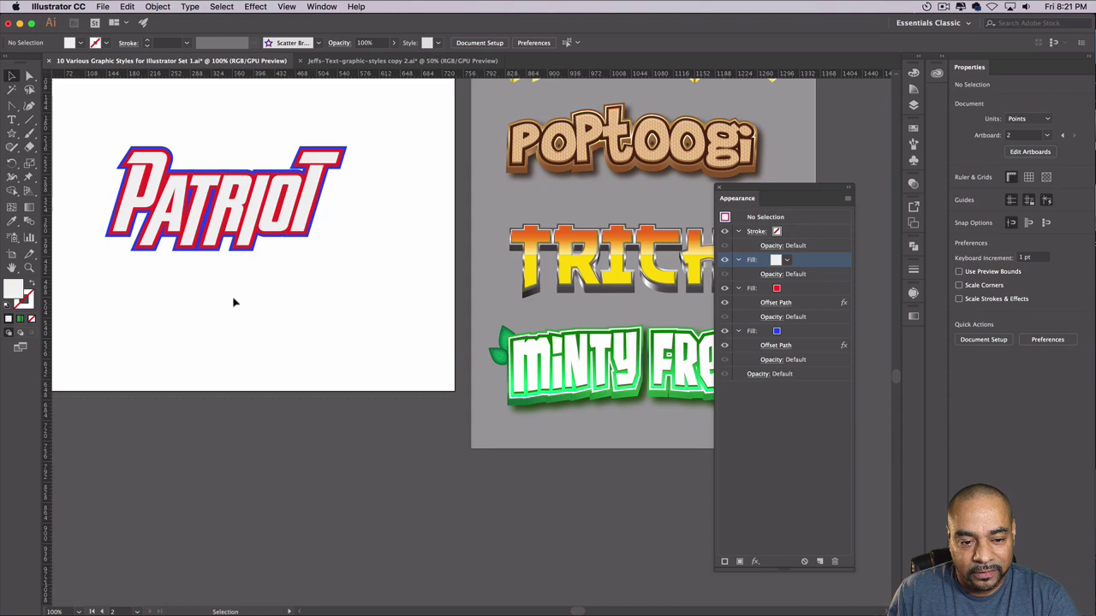
{"action": "scroll", "coordinate": [238, 298], "scroll_direction": "up", "scroll_amount": 2}
{"action": "left_click_drag", "start_coordinate": [264, 281], "coordinate": [413, 448]}
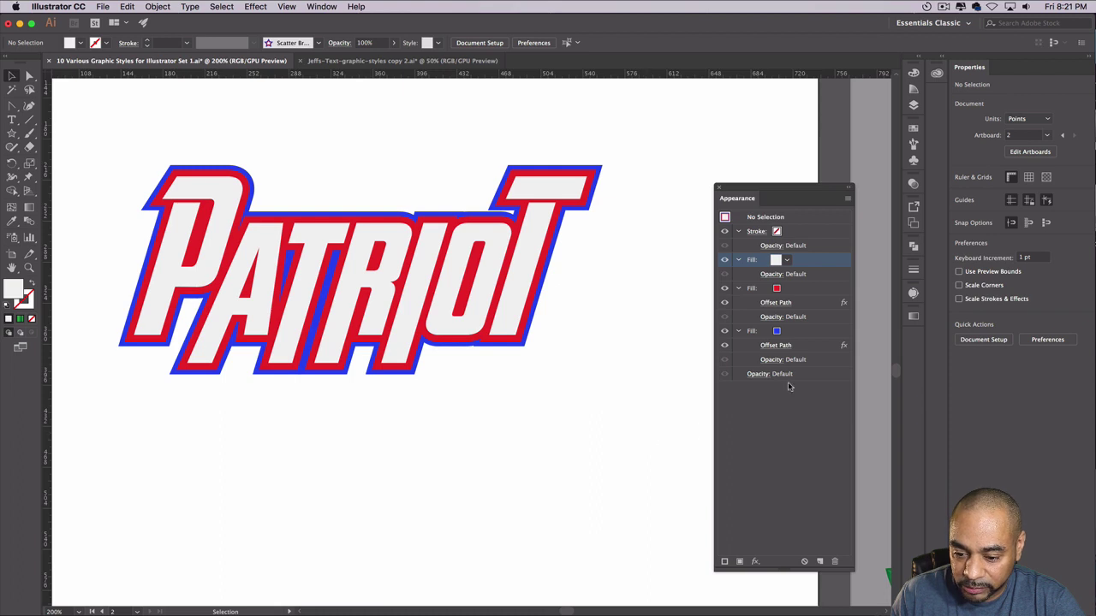
- Duplicate the blue offset fill and open the Gradient panel from the Window menu
{"action": "left_click", "coordinate": [803, 334]}
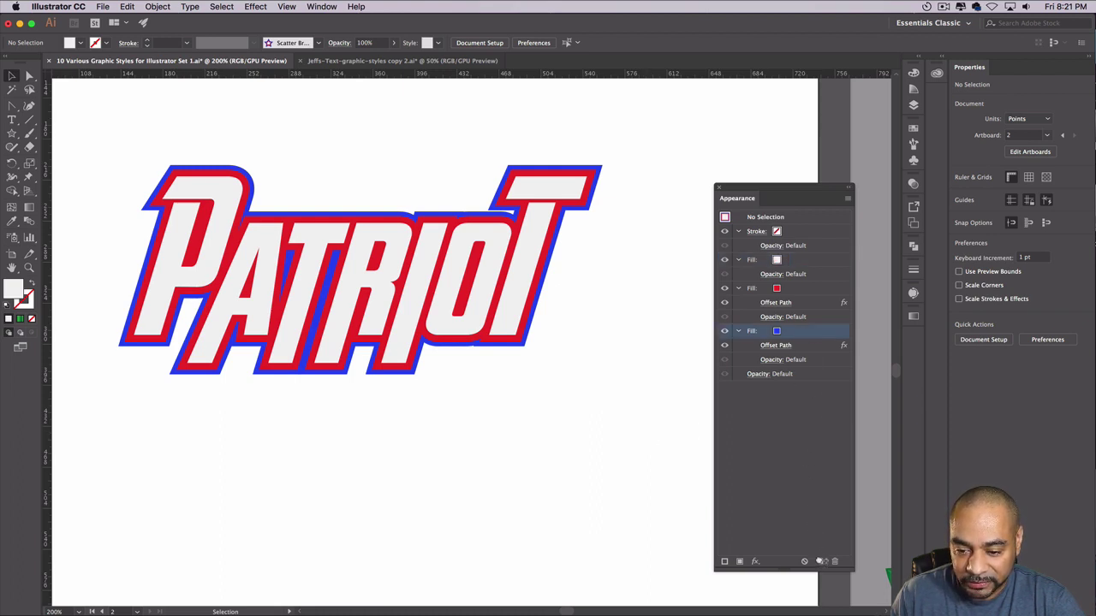
{"action": "left_click", "coordinate": [819, 561]}
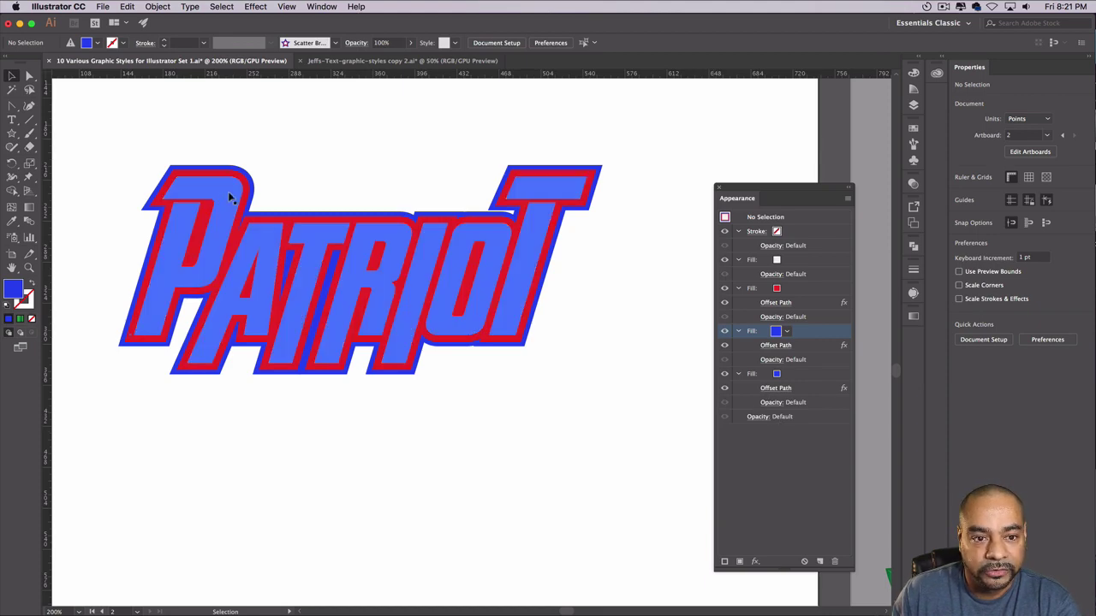
{"action": "left_click", "coordinate": [320, 6]}
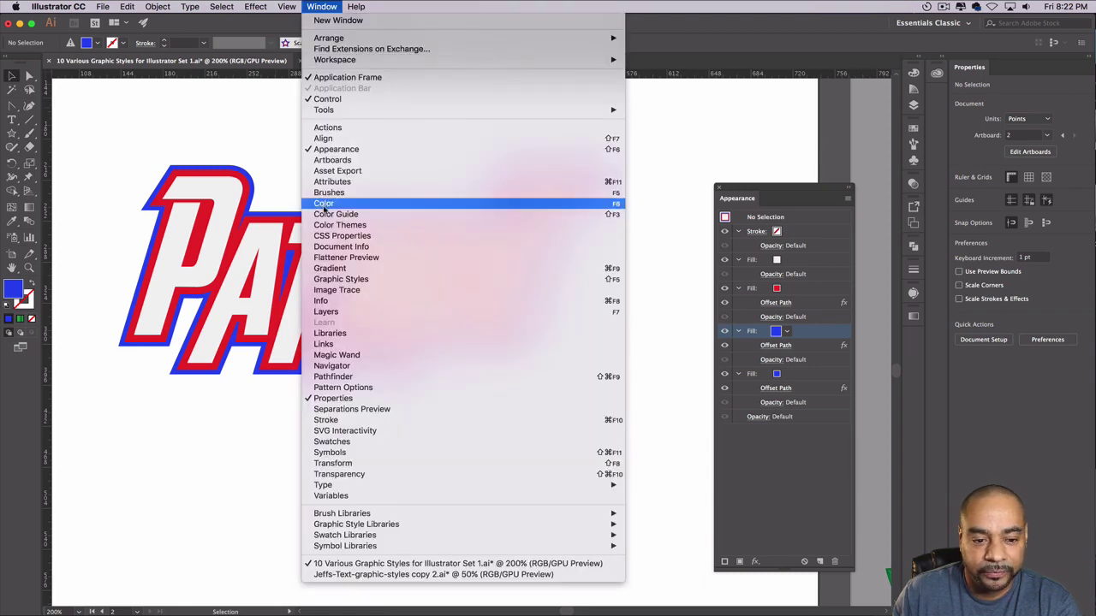
{"action": "left_click", "coordinate": [330, 269]}
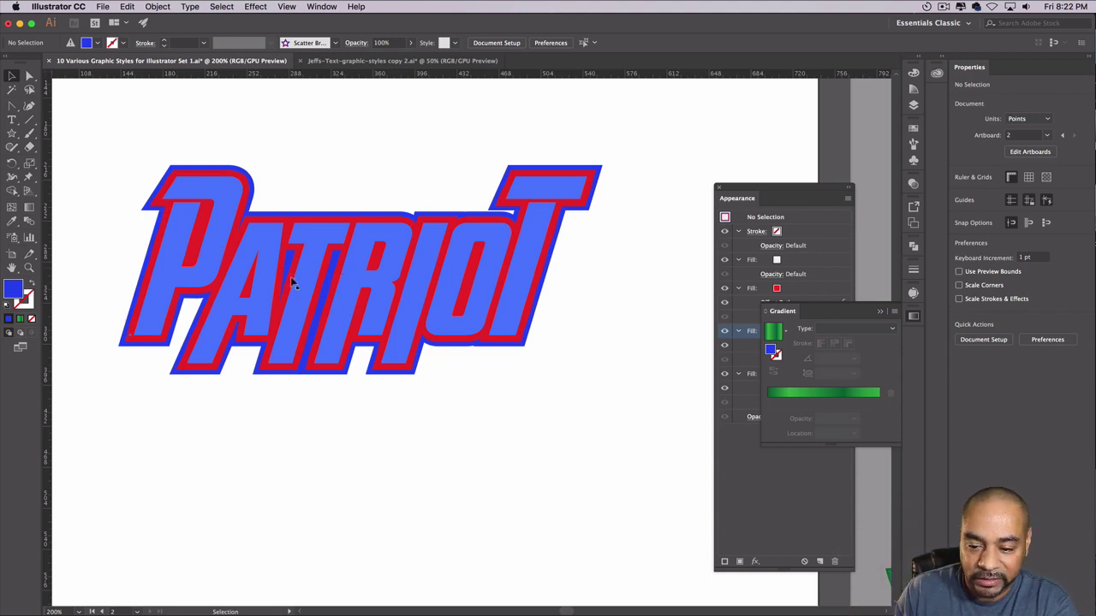
- Undo, turn the new fill into a green linear gradient, and move the Gradient panel aside
{"action": "key", "text": "super+z"}
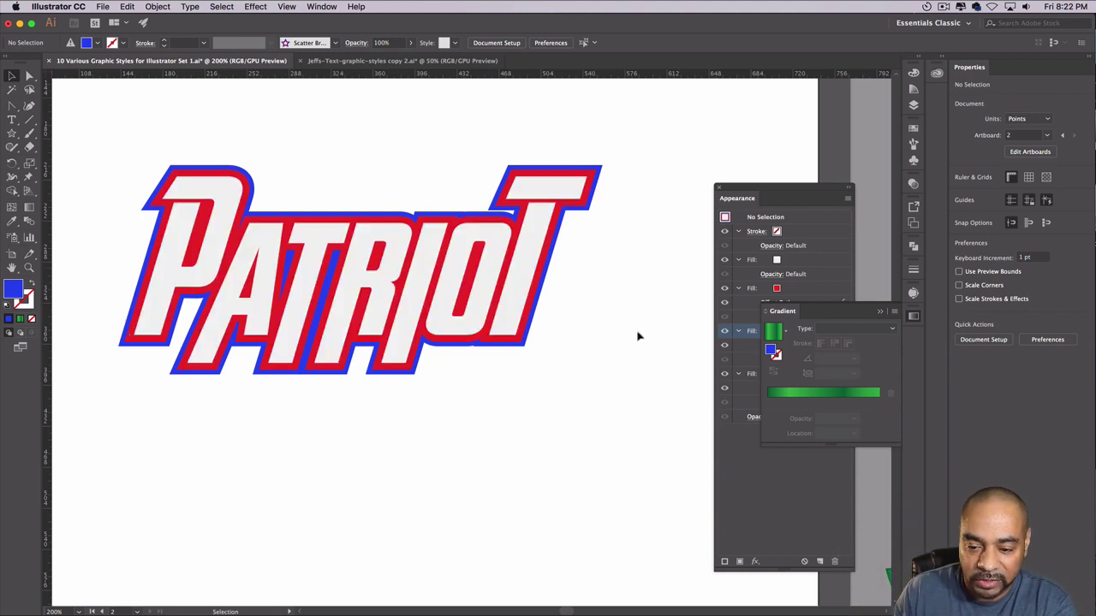
{"action": "left_click", "coordinate": [775, 335]}
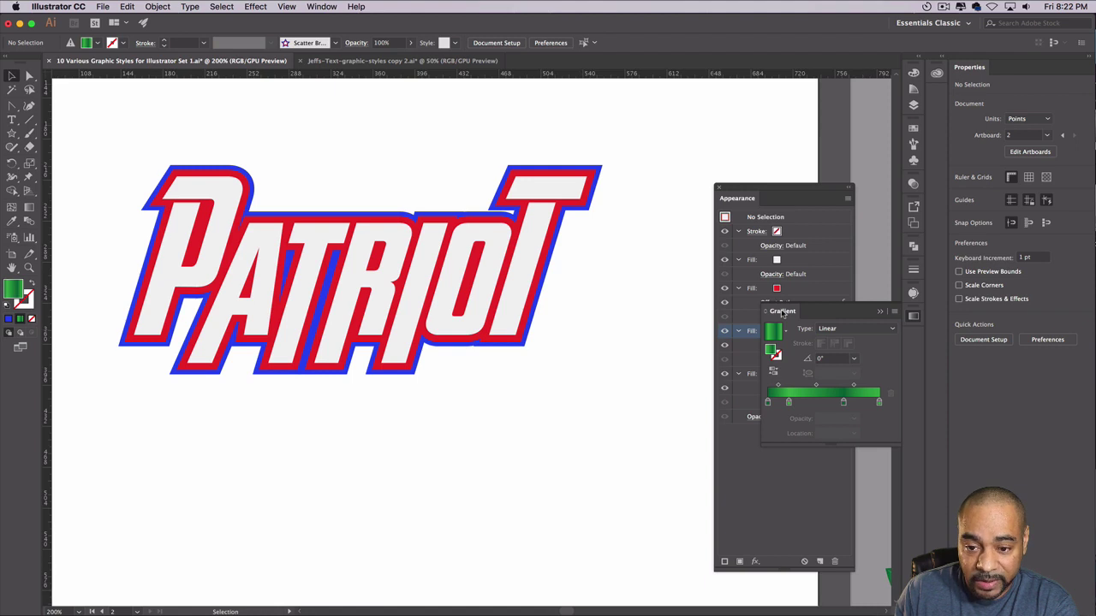
{"action": "left_click_drag", "start_coordinate": [782, 312], "coordinate": [654, 131]}
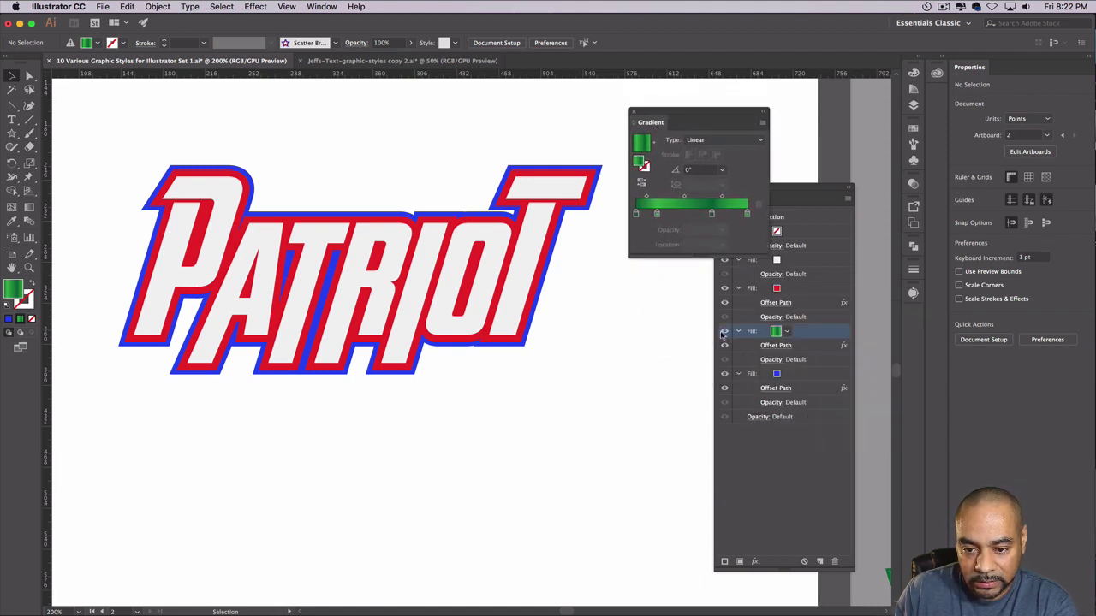
- Drag the green gradient fill below the blue fill, then select the PATRIOT lettering
{"action": "left_click", "coordinate": [723, 289]}
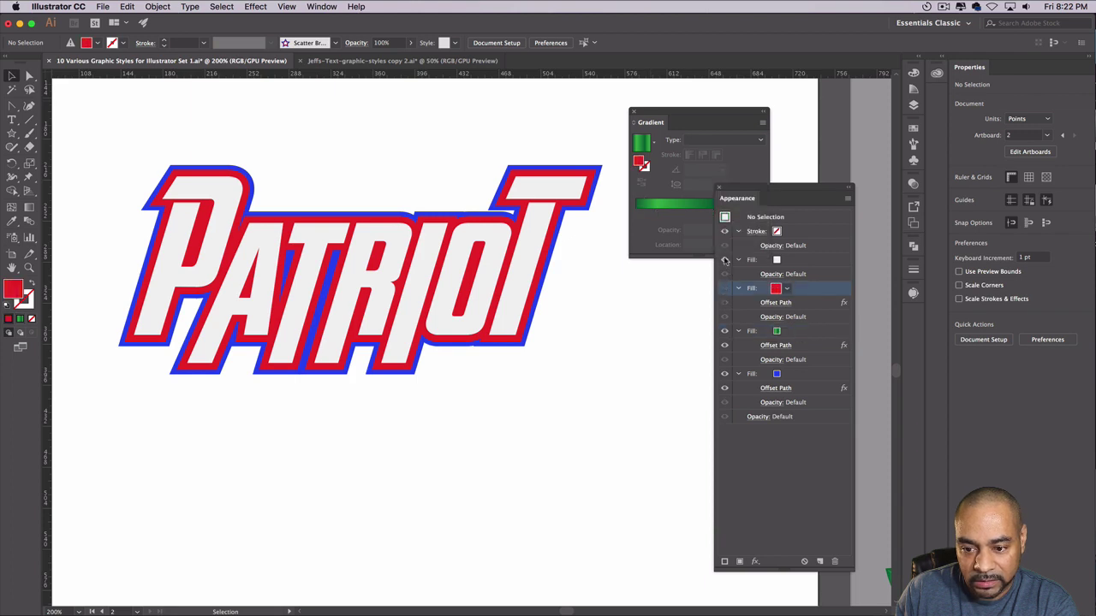
{"action": "left_click", "coordinate": [724, 260]}
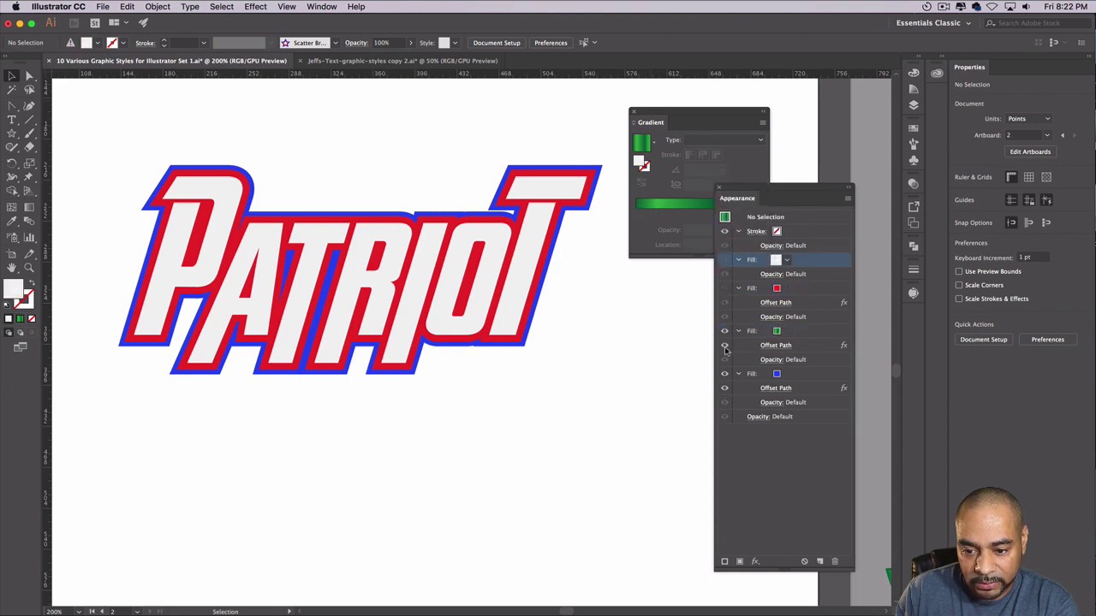
{"action": "left_click", "coordinate": [729, 376]}
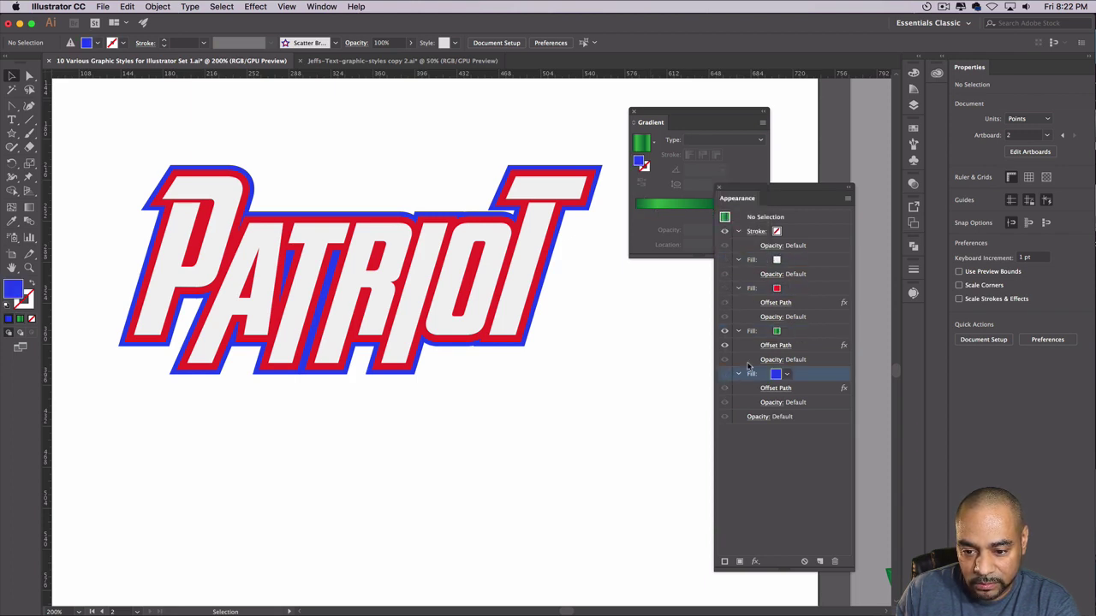
{"action": "left_click", "coordinate": [801, 330]}
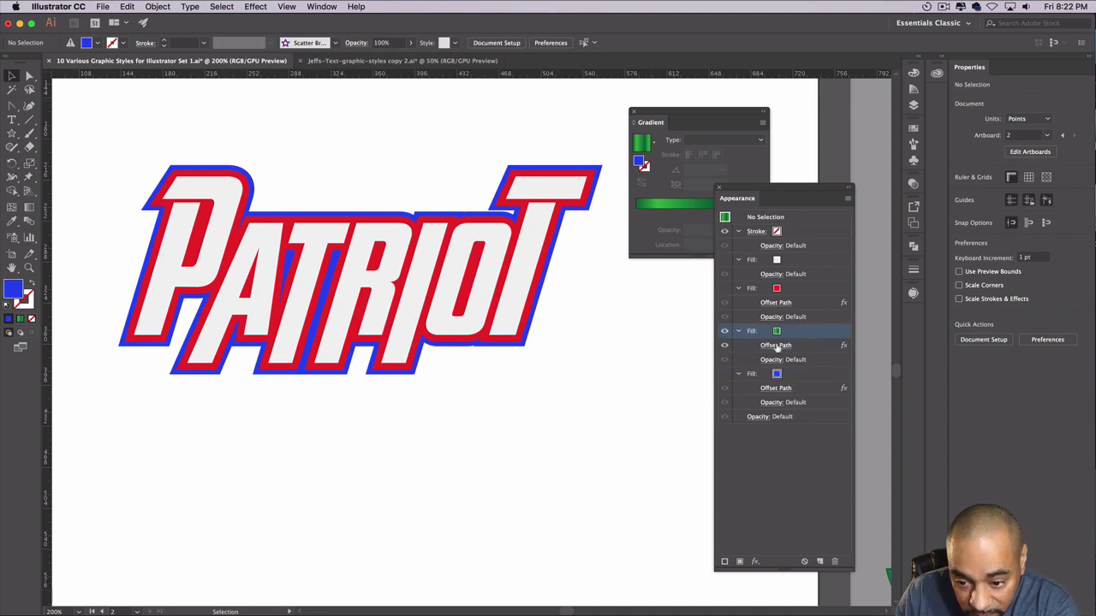
{"action": "left_click_drag", "start_coordinate": [792, 330], "coordinate": [776, 401]}
{"action": "left_click", "coordinate": [433, 318]}
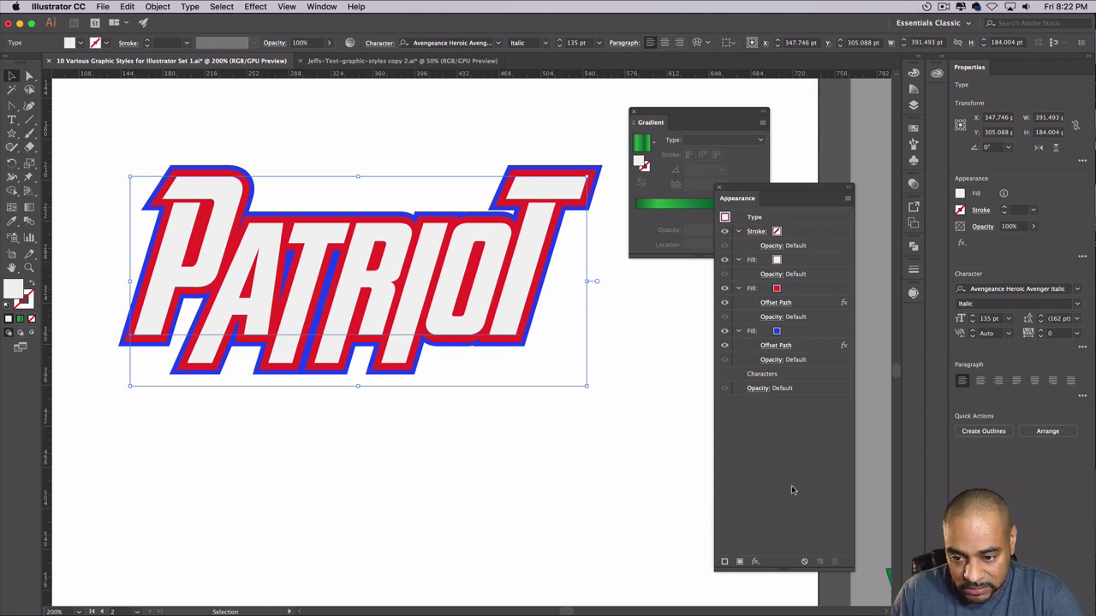
- Duplicate the blue outline fill and turn the copy into a green linear gradient
{"action": "left_click", "coordinate": [800, 335]}
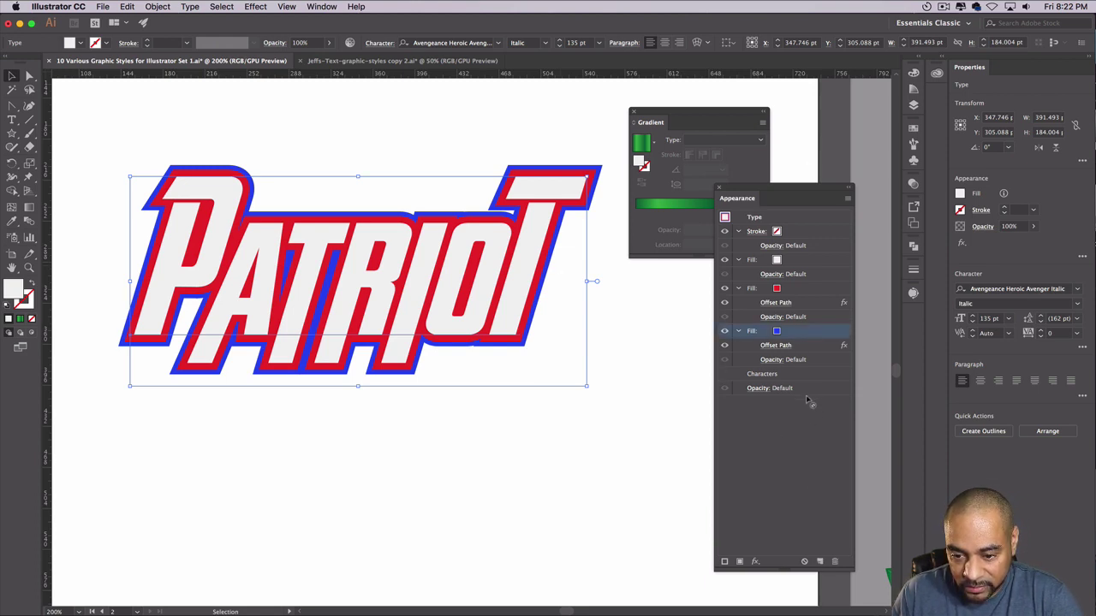
{"action": "left_click", "coordinate": [820, 560]}
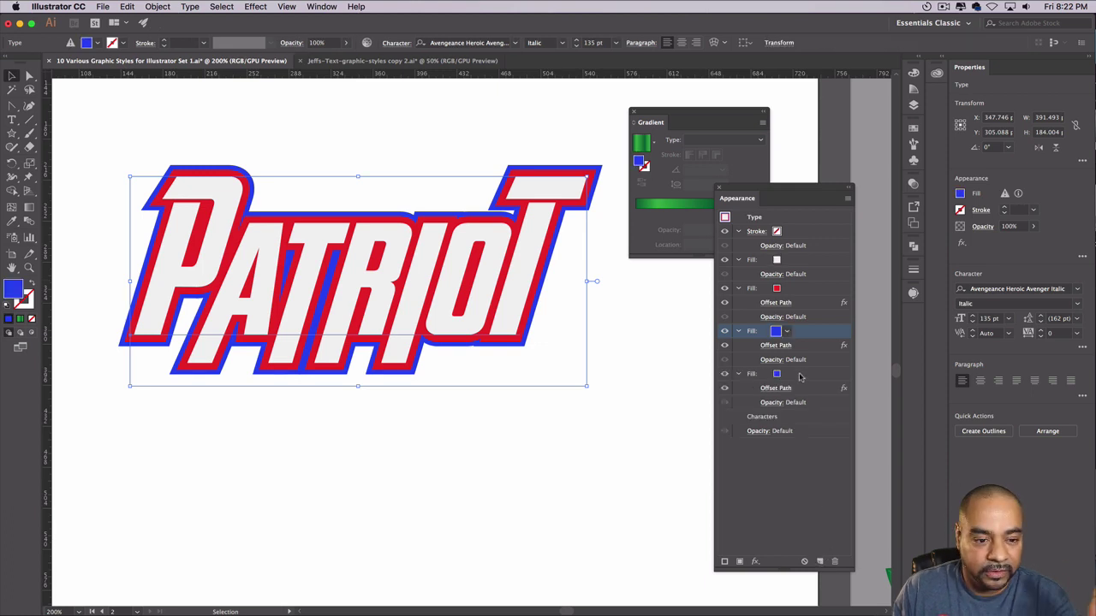
{"action": "left_click", "coordinate": [792, 376]}
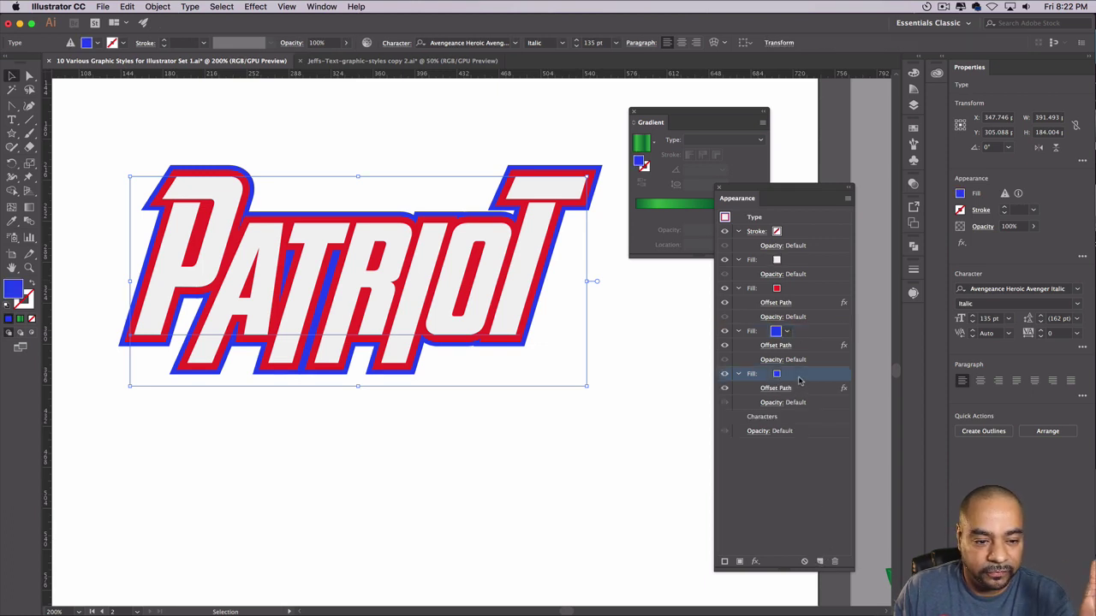
{"action": "left_click", "coordinate": [641, 143]}
- Hide the blue, red and white fills to reveal the green layer, restore them, then select the green fill
{"action": "left_click", "coordinate": [724, 332]}
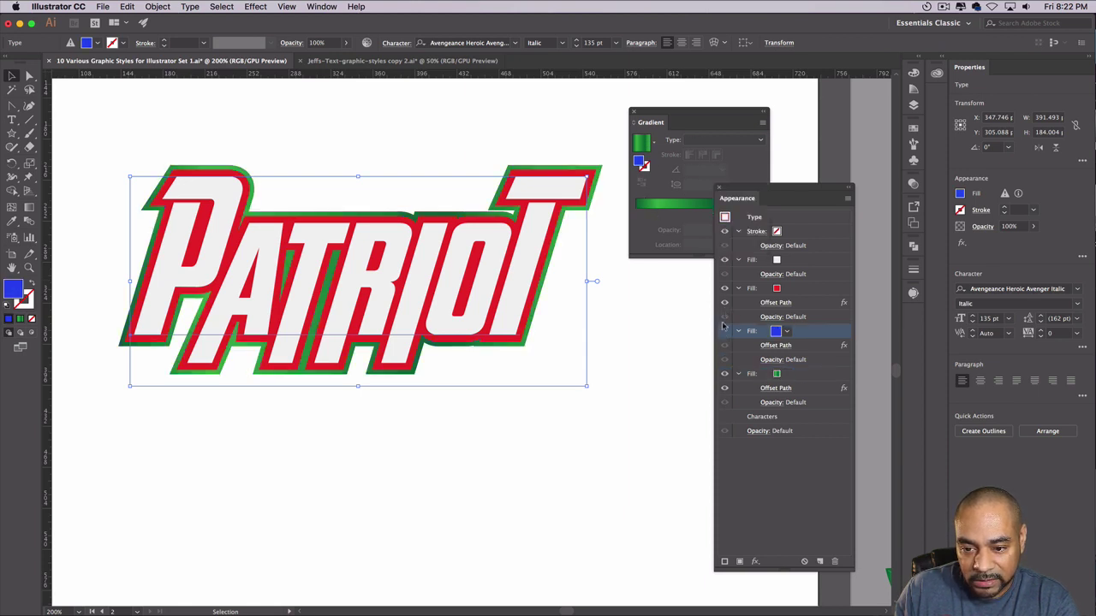
{"action": "left_click", "coordinate": [725, 290]}
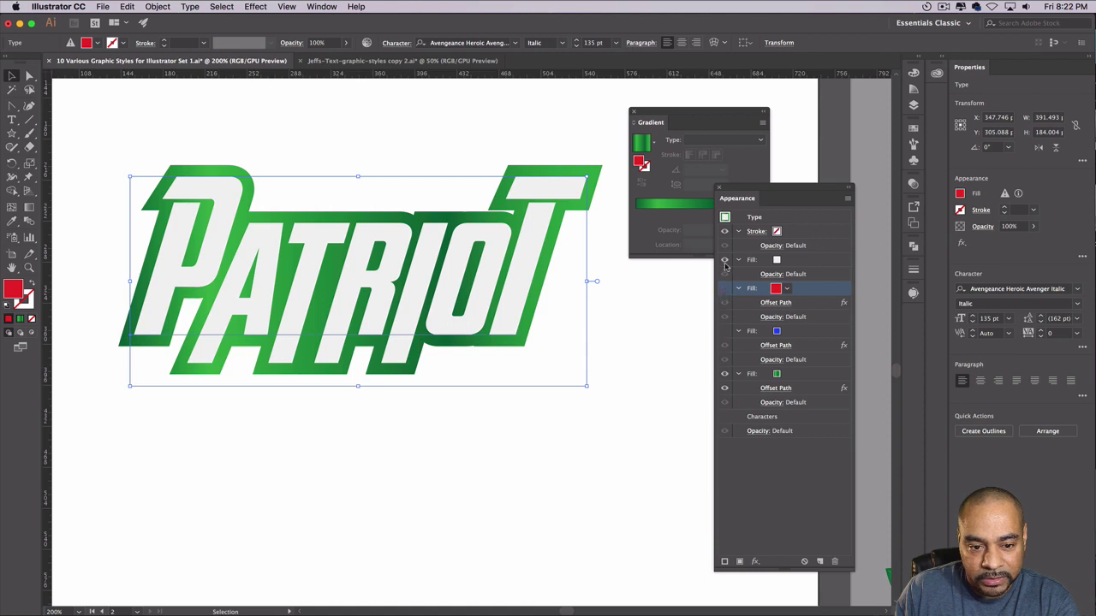
{"action": "left_click", "coordinate": [725, 261]}
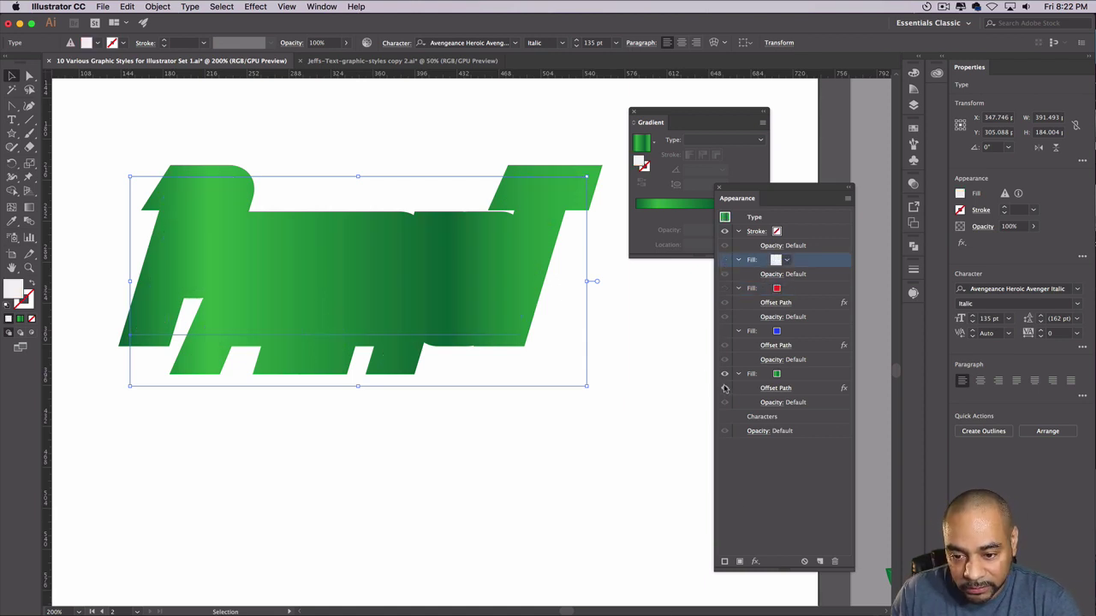
{"action": "left_click", "coordinate": [731, 317]}
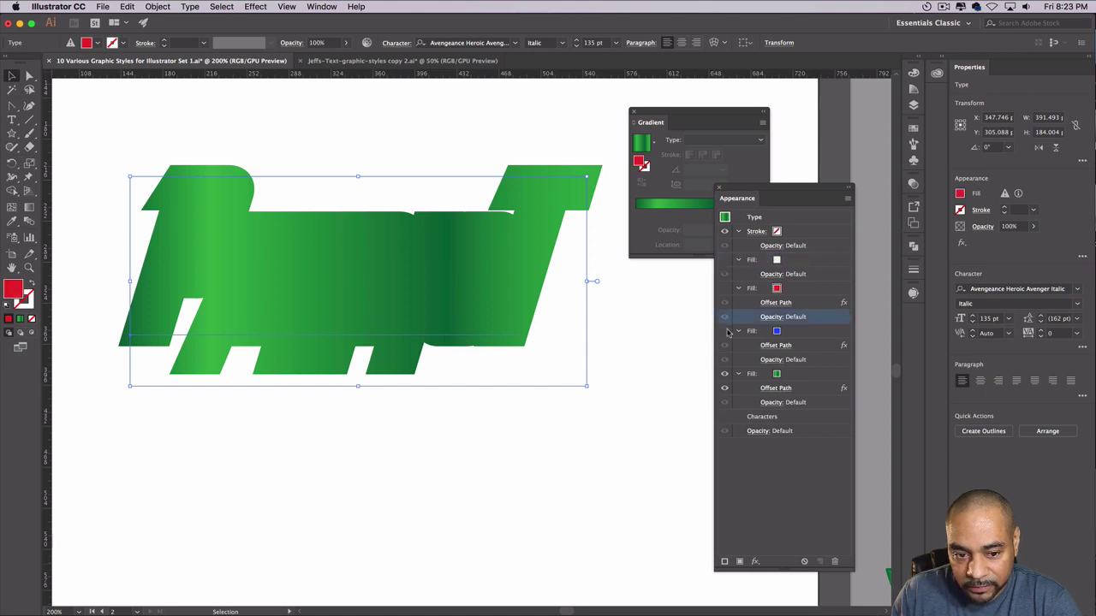
{"action": "left_click", "coordinate": [725, 331]}
{"action": "left_click", "coordinate": [724, 289]}
{"action": "left_click", "coordinate": [724, 261]}
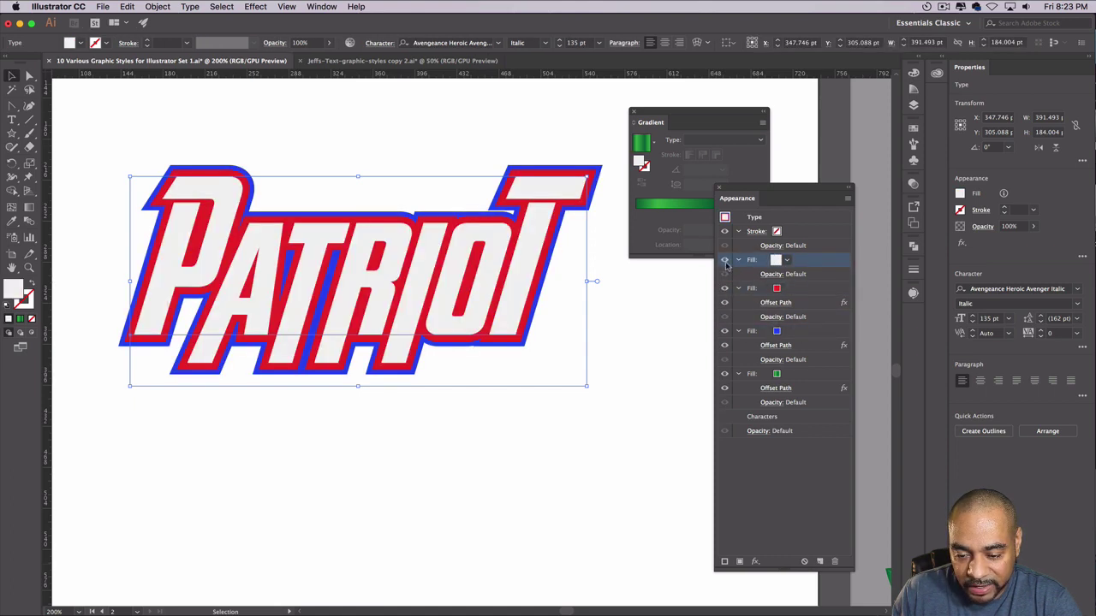
{"action": "left_click", "coordinate": [797, 378]}
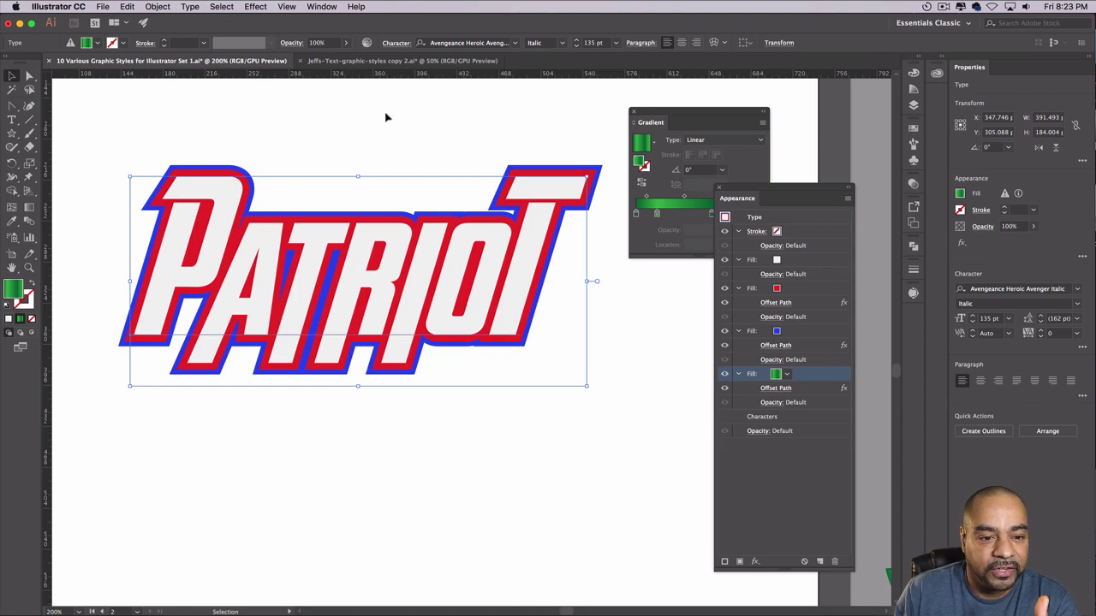
{"action": "left_click", "coordinate": [254, 6]}
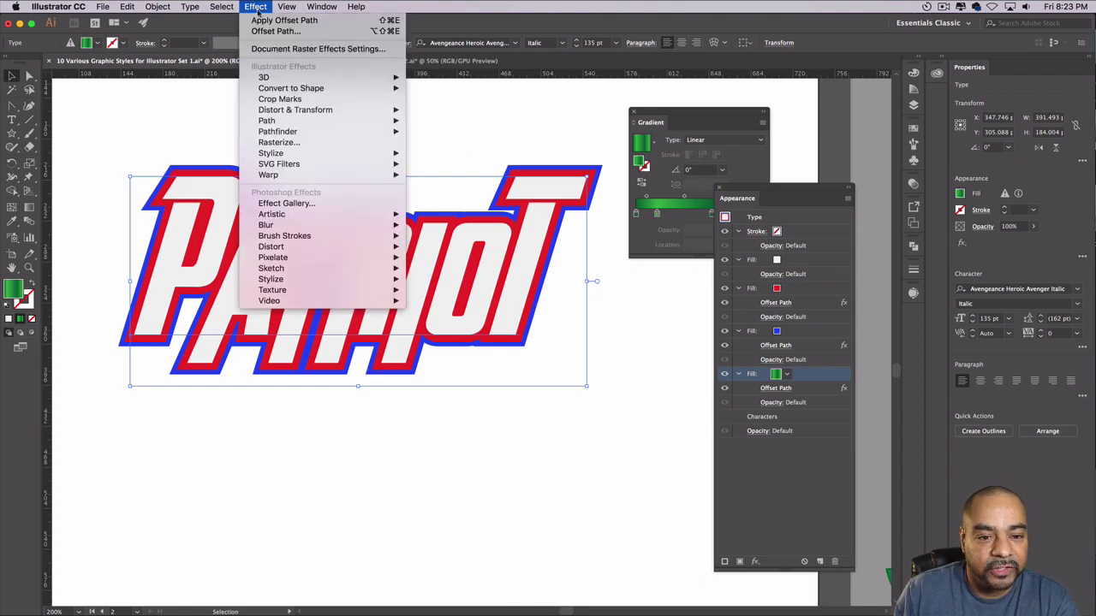
{"action": "mouse_move", "coordinate": [295, 112]}
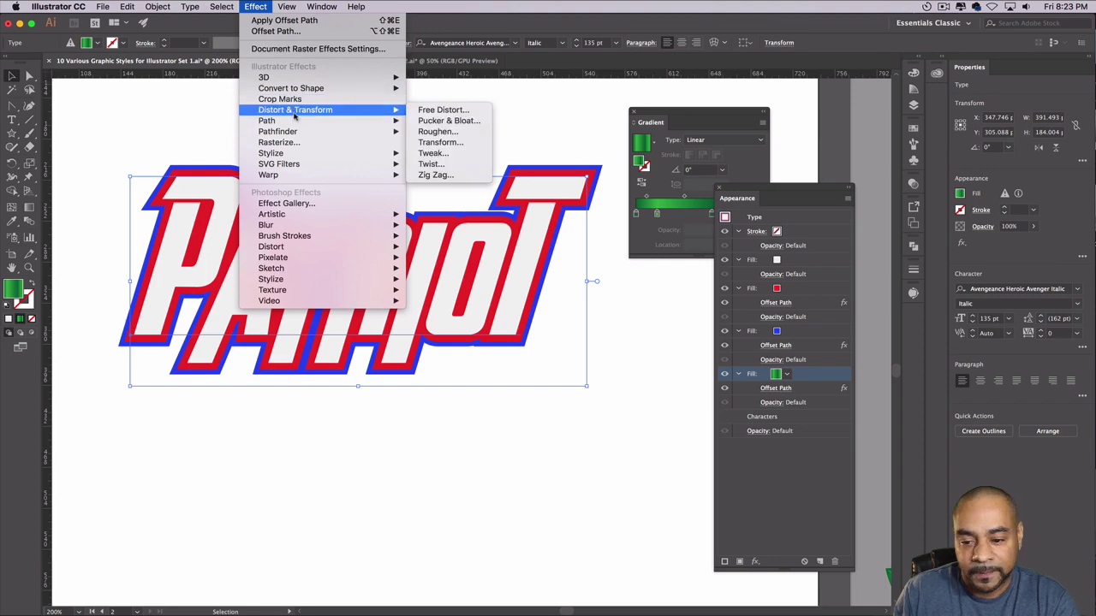
{"action": "left_click", "coordinate": [431, 143]}
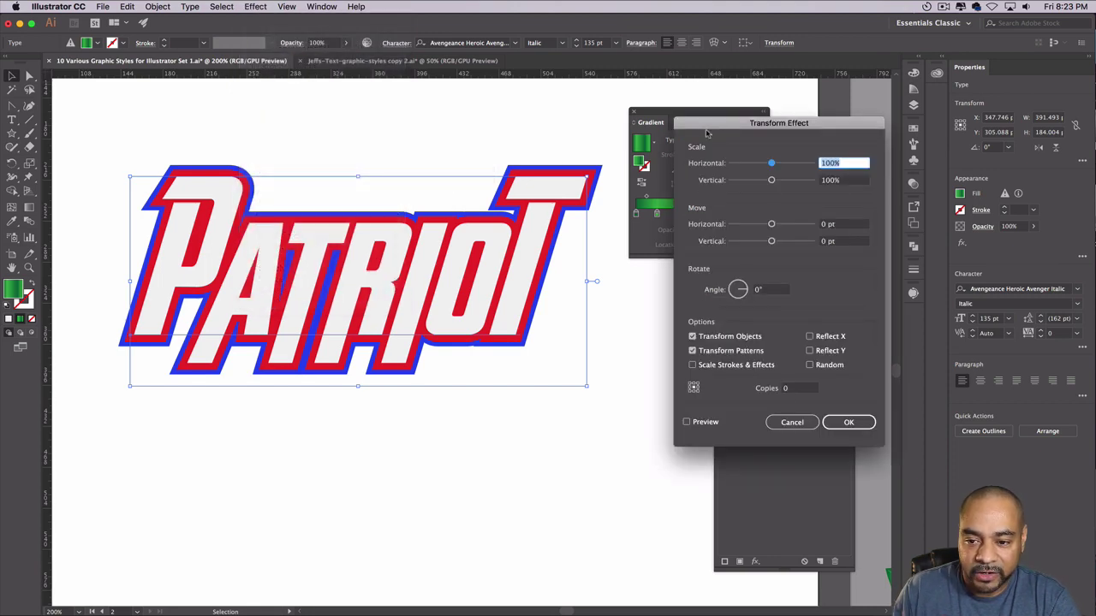
{"action": "left_click_drag", "start_coordinate": [707, 133], "coordinate": [862, 177]}
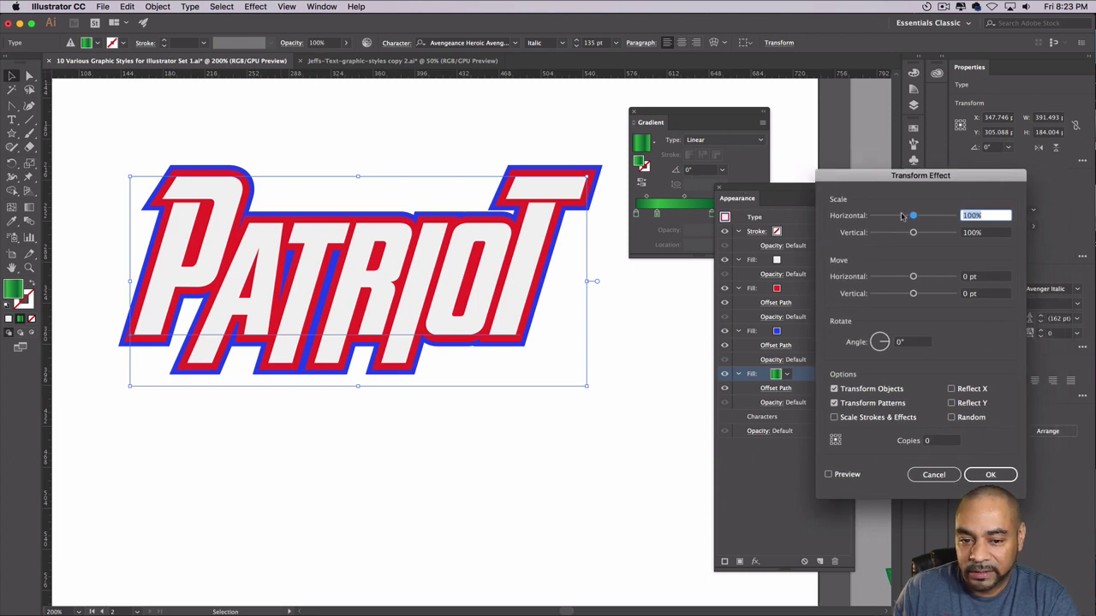
{"action": "left_click_drag", "start_coordinate": [916, 217], "coordinate": [919, 216]}
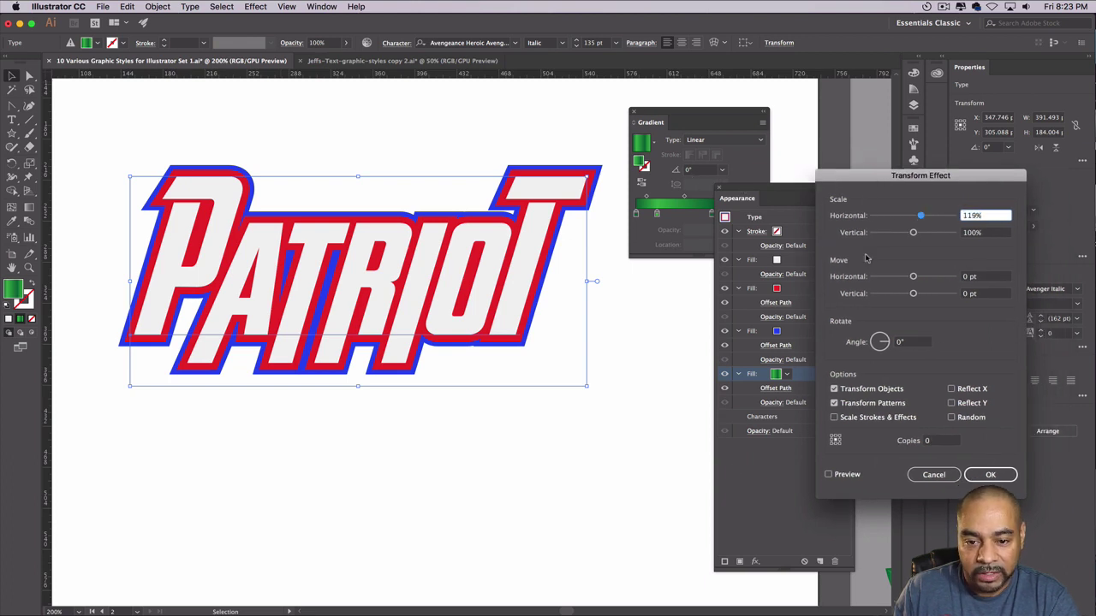
{"action": "left_click", "coordinate": [828, 474]}
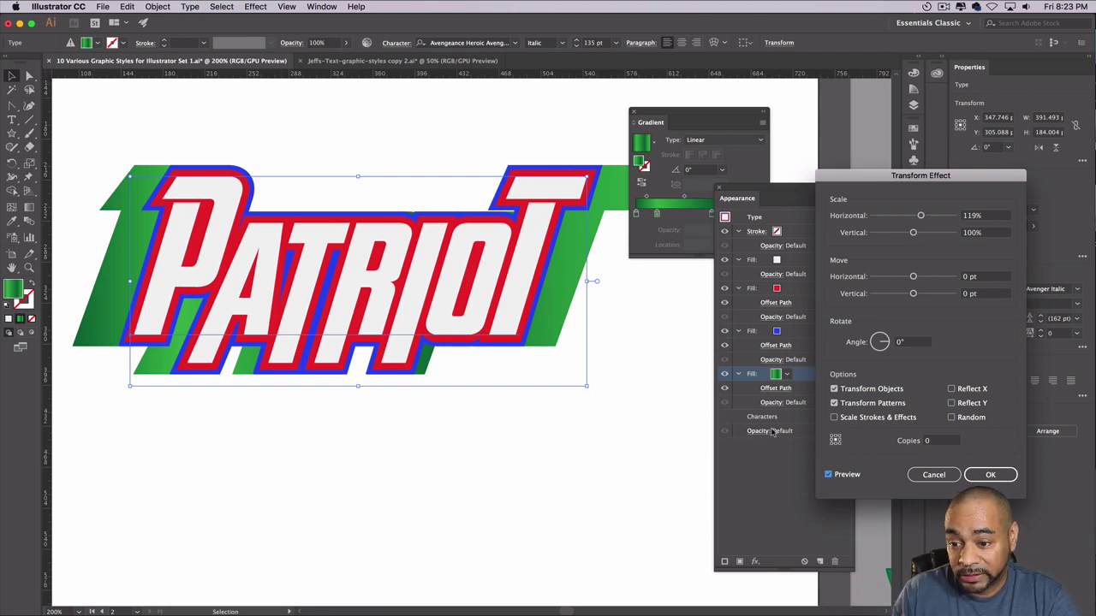
{"action": "left_click_drag", "start_coordinate": [912, 233], "coordinate": [930, 237]}
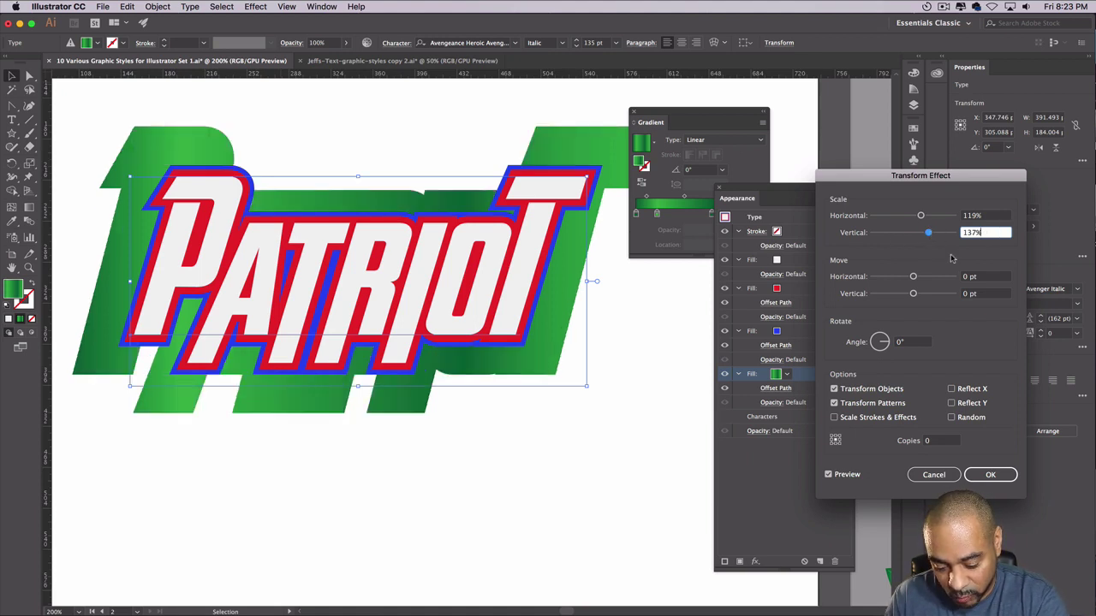
{"action": "type", "text": "10"}
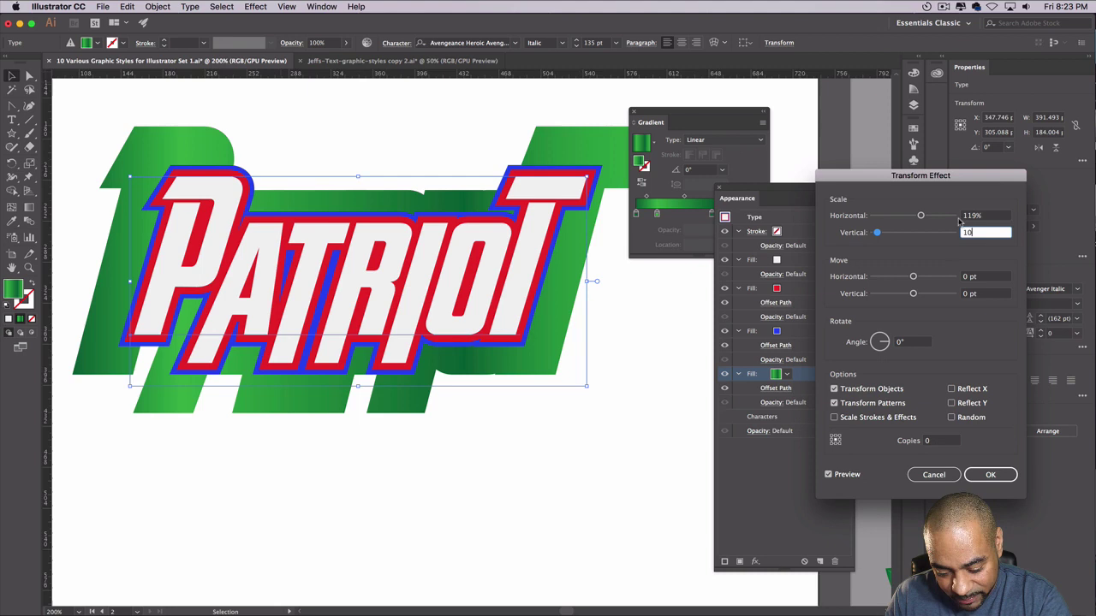
{"action": "left_click", "coordinate": [918, 217]}
{"action": "type", "text": "10"}
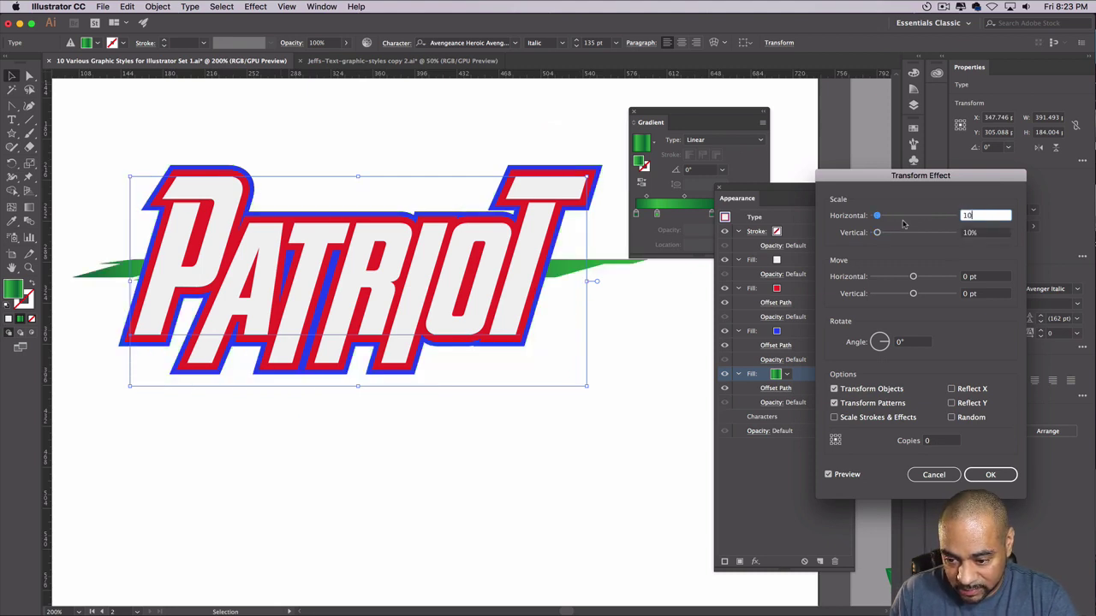
{"action": "left_click", "coordinate": [932, 441]}
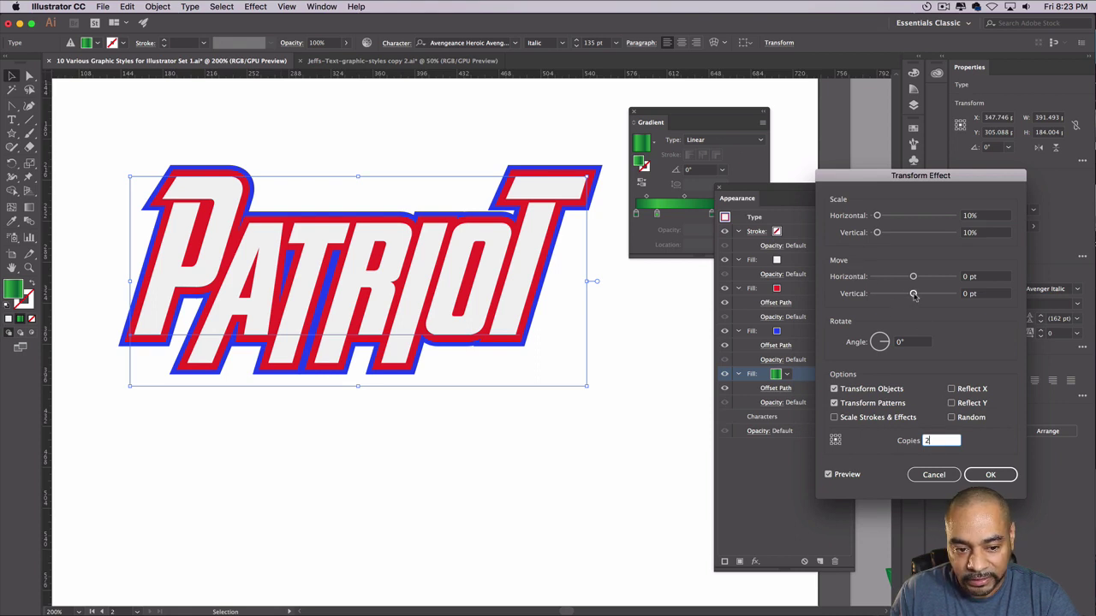
{"action": "left_click_drag", "start_coordinate": [912, 294], "coordinate": [925, 297]}
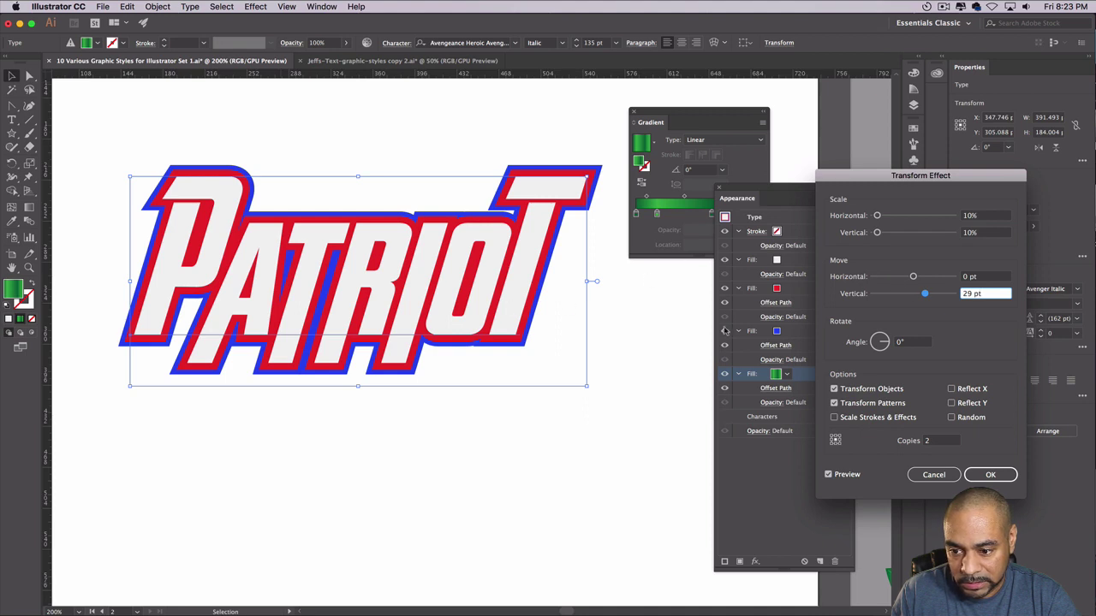
{"action": "left_click_drag", "start_coordinate": [930, 298], "coordinate": [916, 297]}
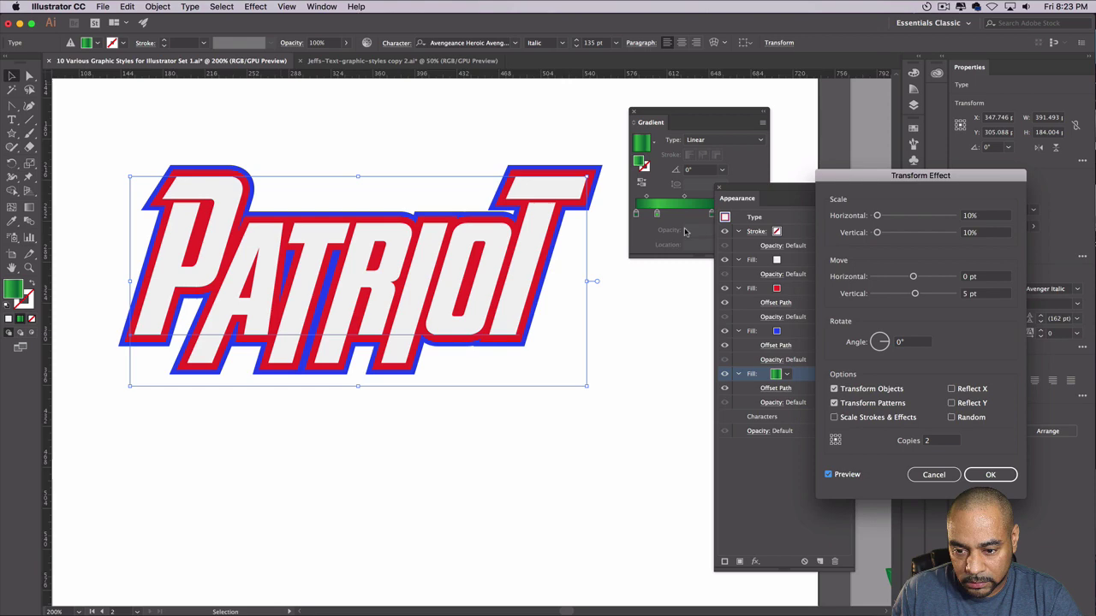
{"action": "left_click", "coordinate": [912, 473]}
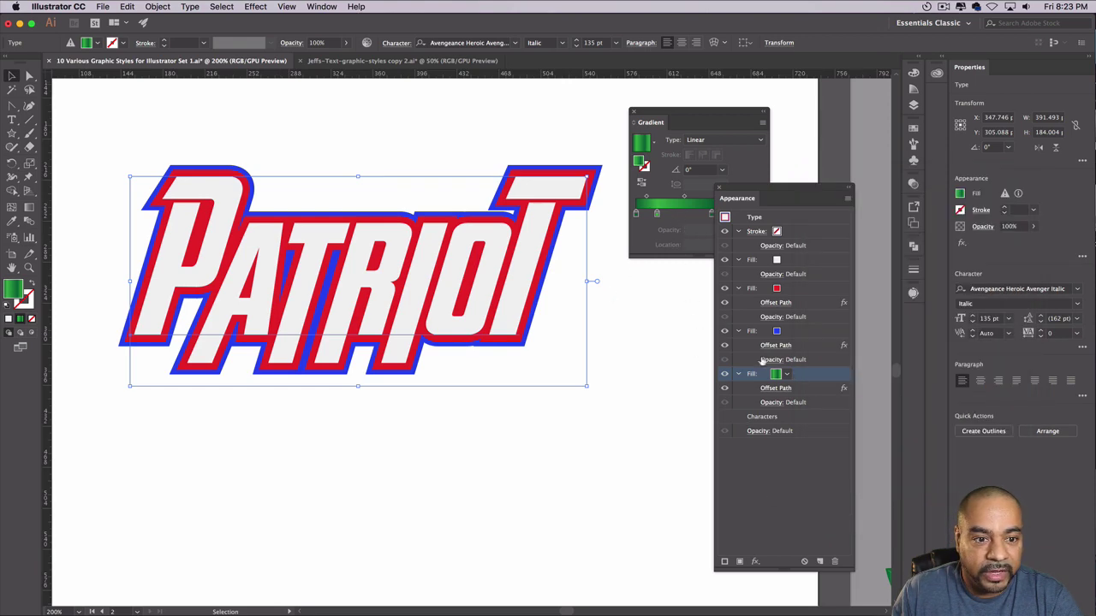
- Reopen the green fill's Transform effect and preview trial vertical offsets and copy counts
{"action": "left_click", "coordinate": [254, 6]}
{"action": "mouse_move", "coordinate": [296, 109]}
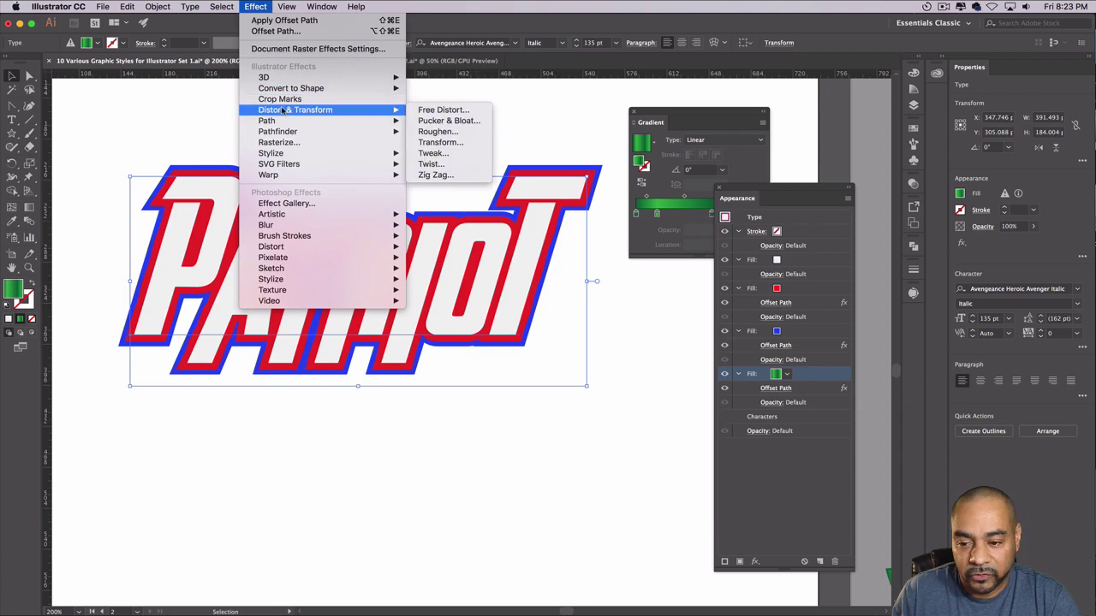
{"action": "left_click", "coordinate": [440, 143]}
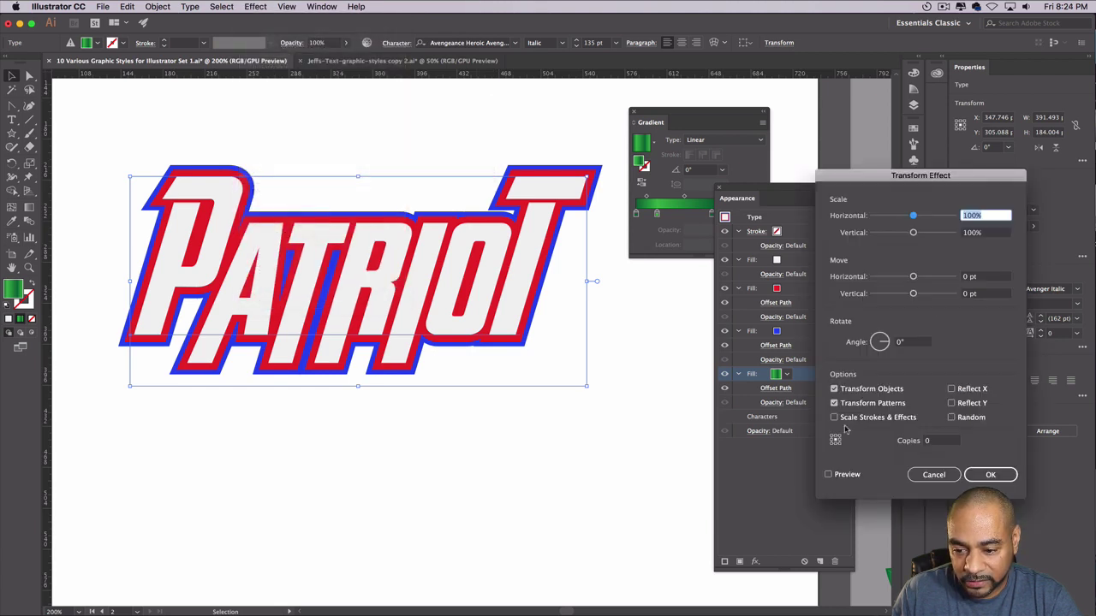
{"action": "left_click", "coordinate": [927, 441]}
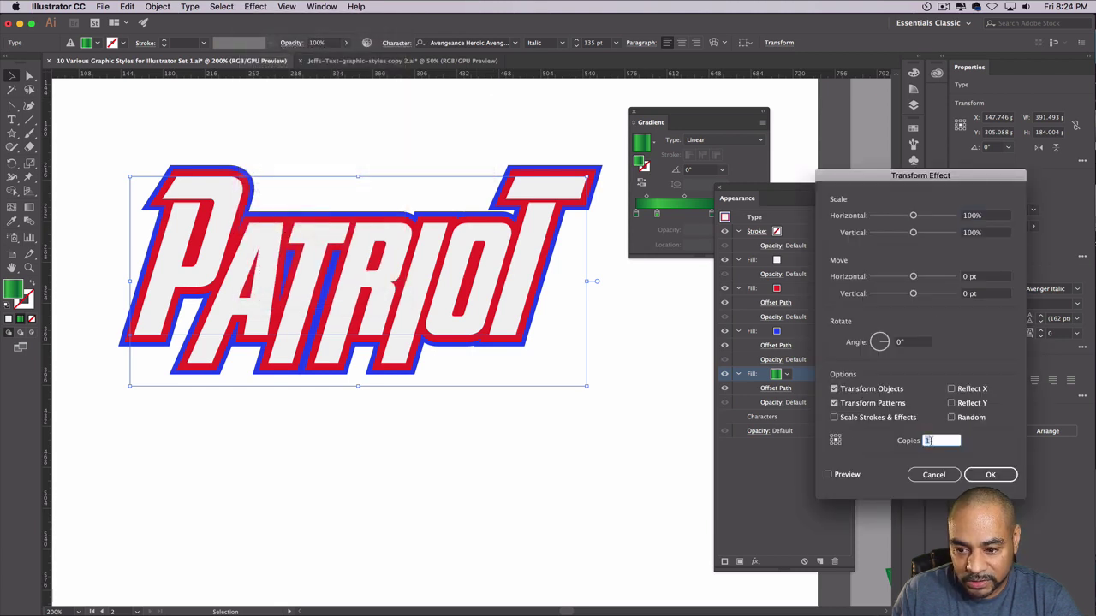
{"action": "left_click", "coordinate": [829, 474]}
{"action": "mouse_move", "coordinate": [913, 294]}
{"action": "left_mouse_down"}
{"action": "mouse_move", "coordinate": [941, 295]}
{"action": "mouse_move", "coordinate": [922, 294]}
{"action": "left_mouse_up"}
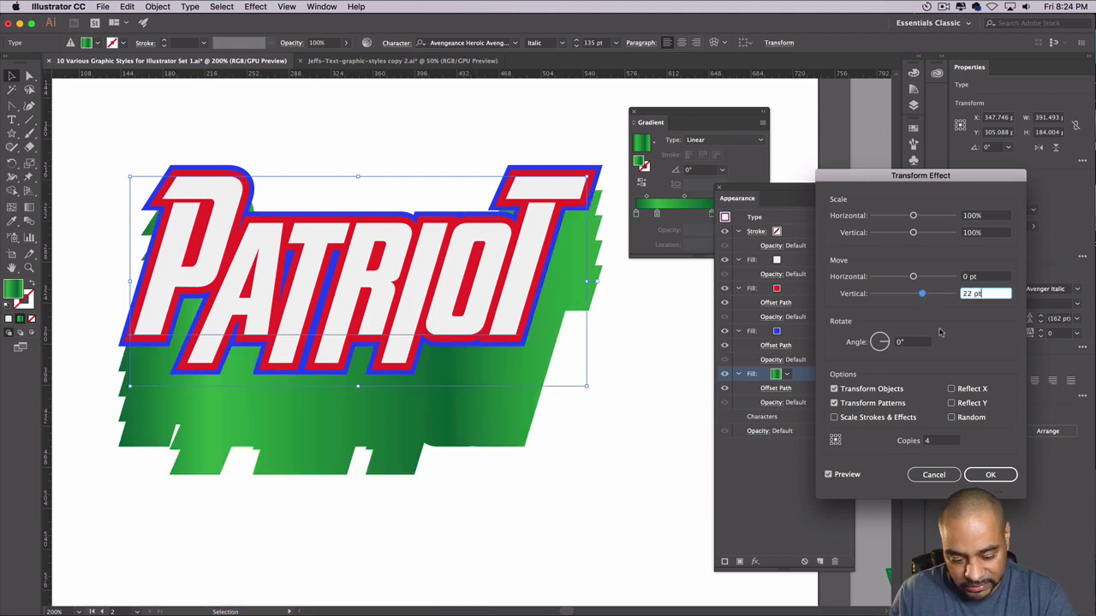
{"action": "left_click", "coordinate": [938, 440]}
{"action": "type", "text": "2"}
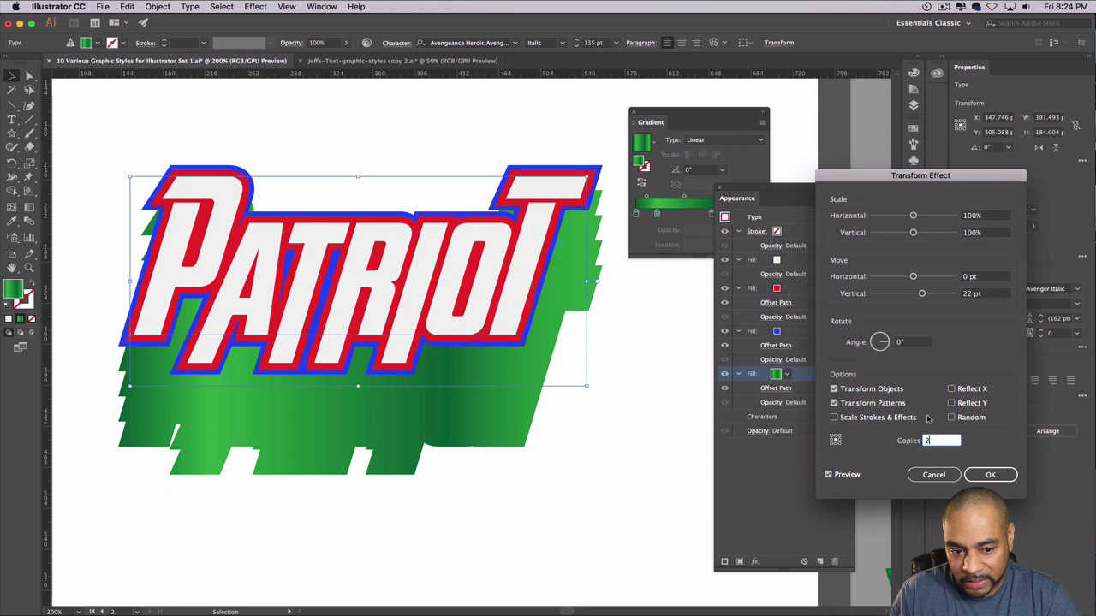
{"action": "left_click_drag", "start_coordinate": [922, 294], "coordinate": [943, 293]}
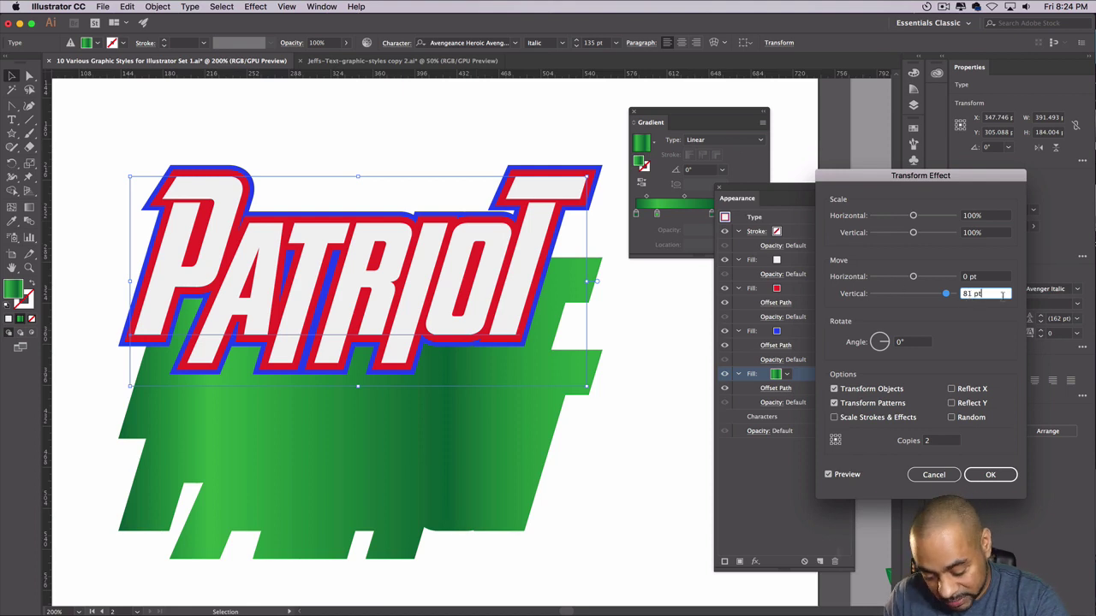
- Set the Transform's vertical move to 0.2 pt and raise the copies to 106
{"action": "left_click_drag", "start_coordinate": [991, 293], "coordinate": [934, 294]}
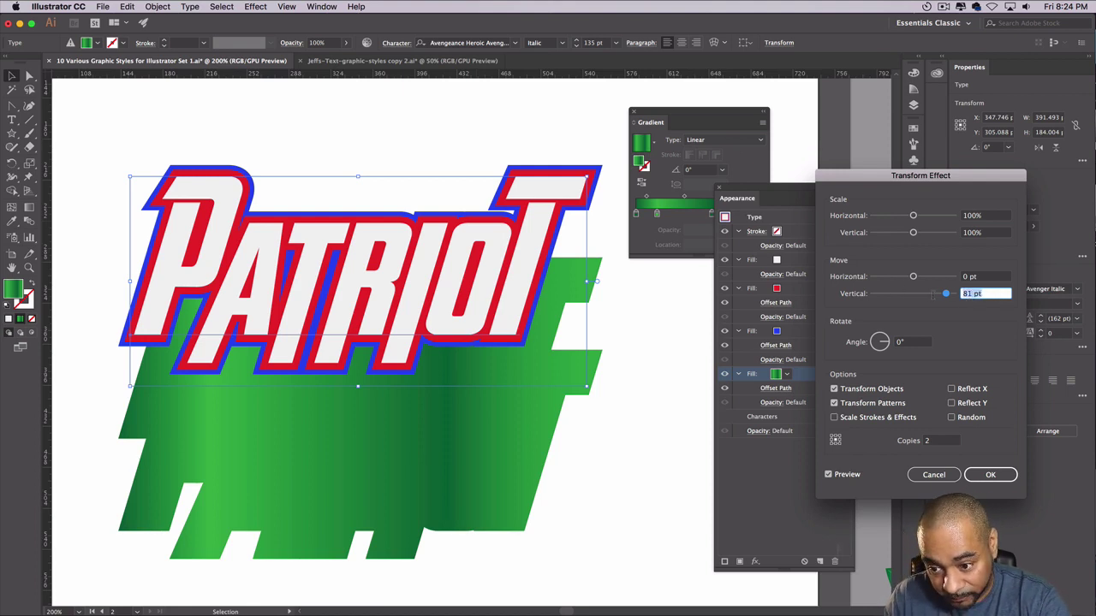
{"action": "key", "text": "BackSpace"}
{"action": "type", "text": ".2"}
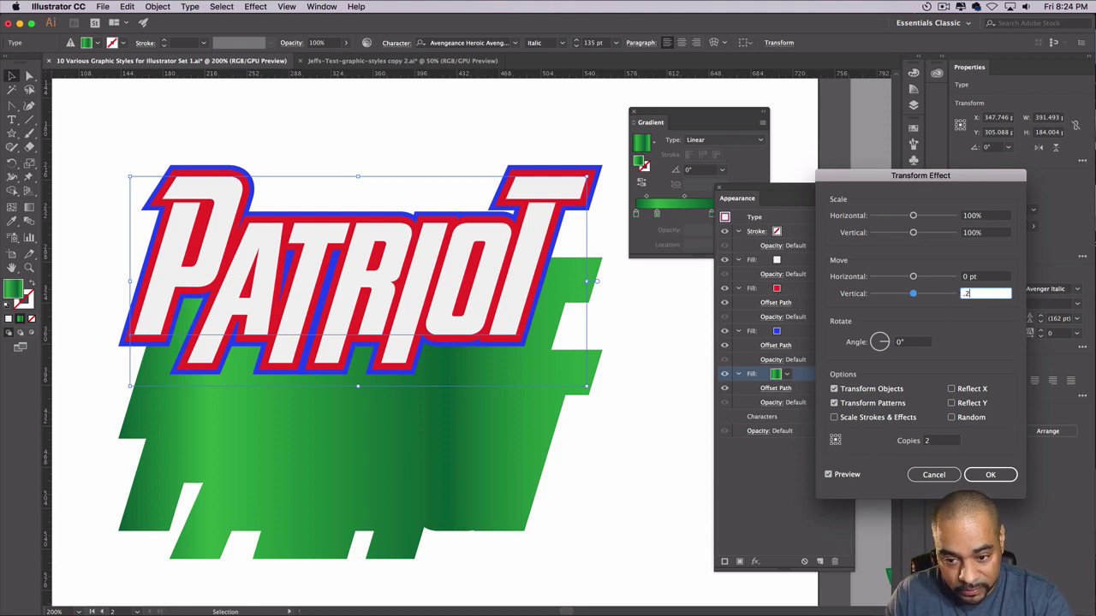
{"action": "left_click", "coordinate": [974, 276]}
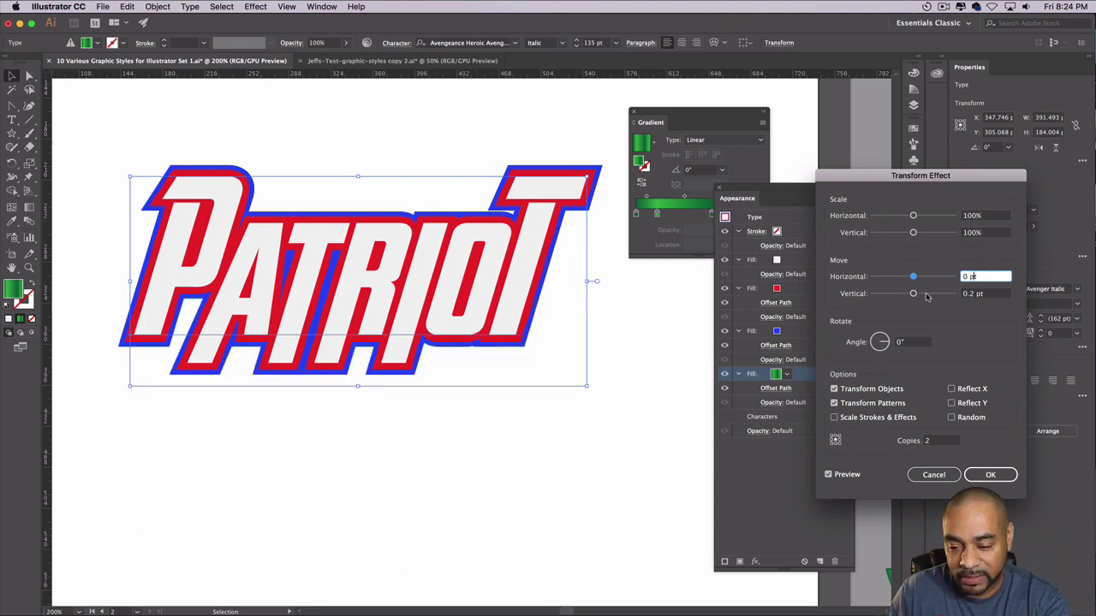
{"action": "left_click", "coordinate": [929, 441]}
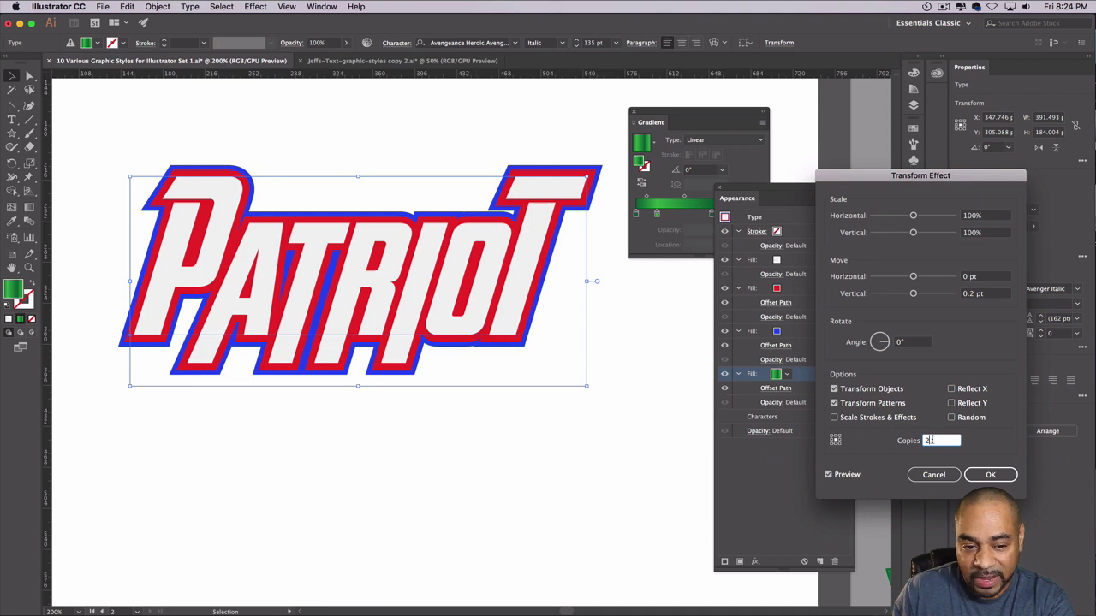
{"action": "key", "text": "Up"}
{"action": "key", "text": "Up"}
{"action": "key", "text": "Up"}
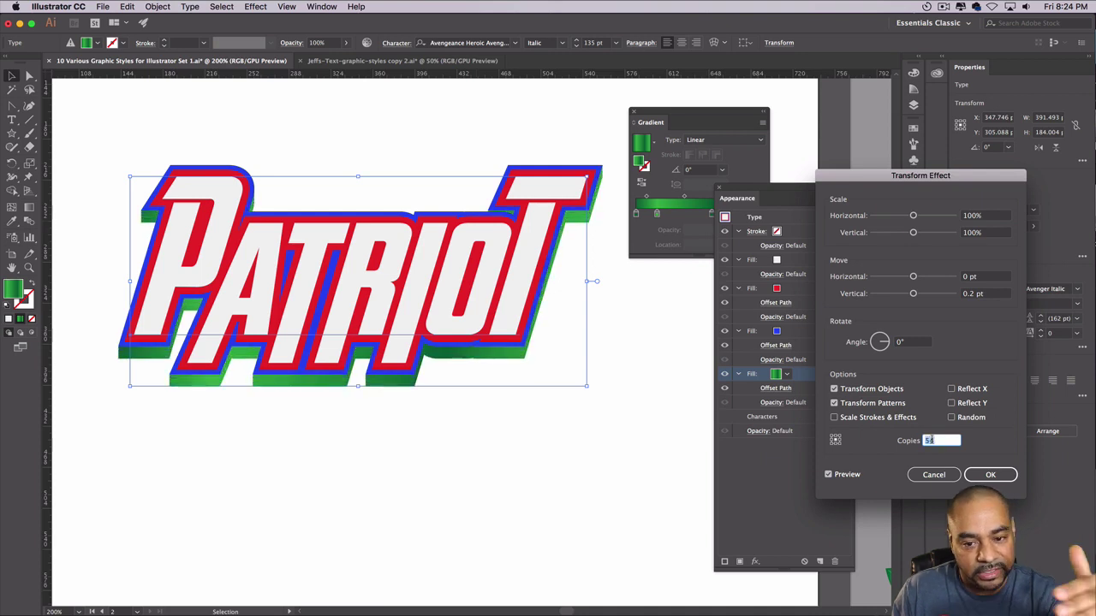
{"action": "key", "text": "Up"}
{"action": "key", "text": "Up"}
{"action": "key", "text": "Up"}
{"action": "key", "text": "Up"}
{"action": "key", "text": "Up"}
{"action": "key", "text": "Up"}
{"action": "key", "text": "Up"}
{"action": "key", "text": "Up"}
{"action": "key", "text": "Up"}
{"action": "key", "text": "Up"}
{"action": "key", "text": "Up"}
{"action": "key", "text": "Up"}
{"action": "key", "text": "Up"}
{"action": "key", "text": "Up"}
{"action": "key", "text": "Up"}
{"action": "key", "text": "Up"}
{"action": "key", "text": "Up"}
{"action": "key", "text": "Up"}
{"action": "key", "text": "Up"}
{"action": "key", "text": "Up"}
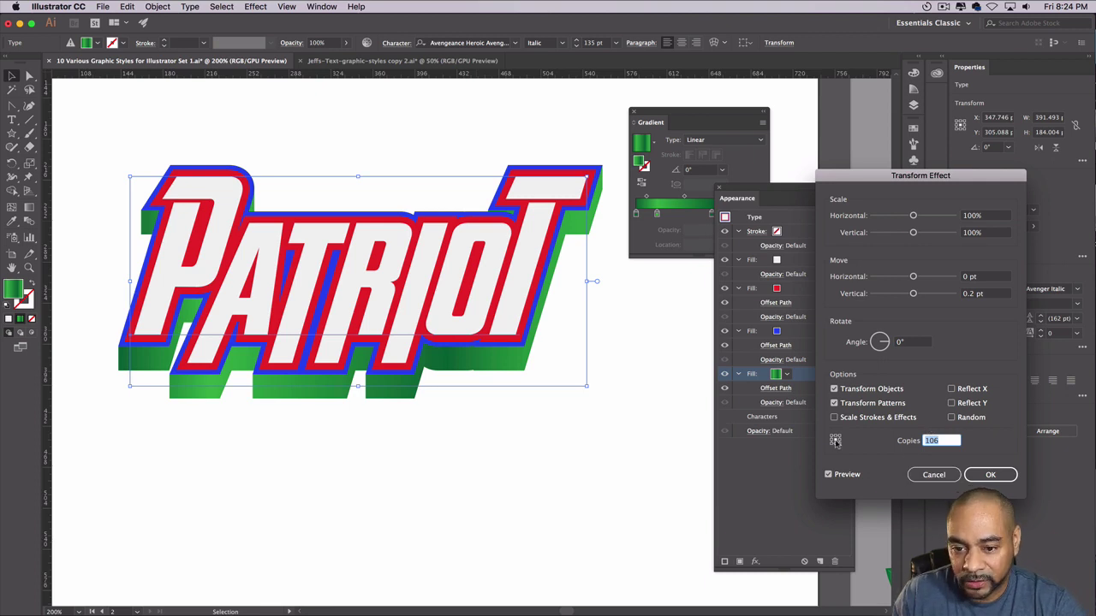
- Commit the 106-copy Transform and move the Appearance and Gradient panels aside
{"action": "left_click", "coordinate": [989, 474]}
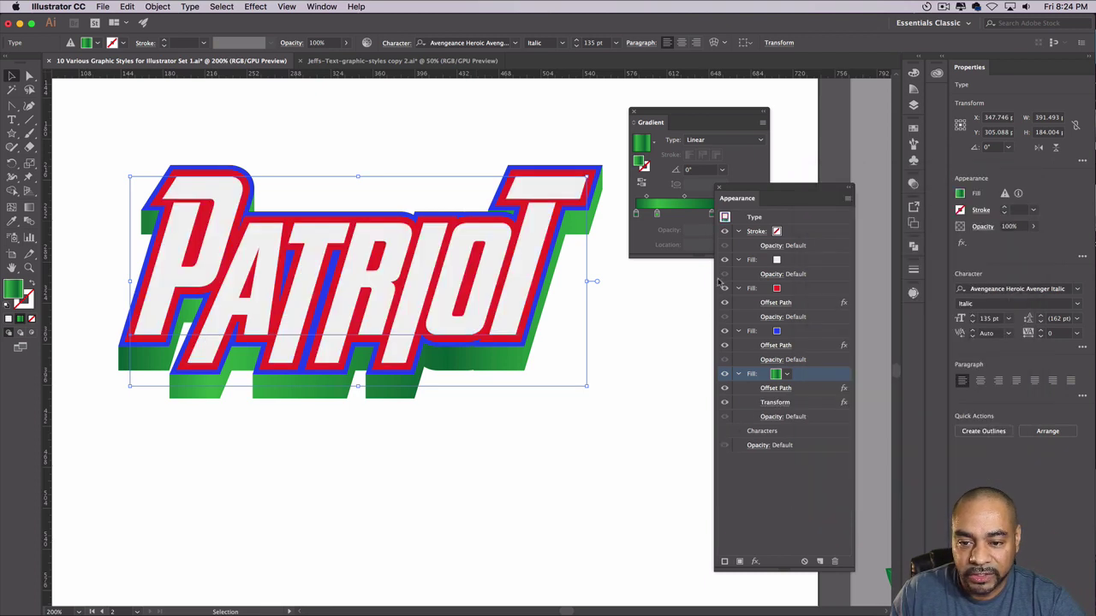
{"action": "left_click_drag", "start_coordinate": [742, 193], "coordinate": [778, 194]}
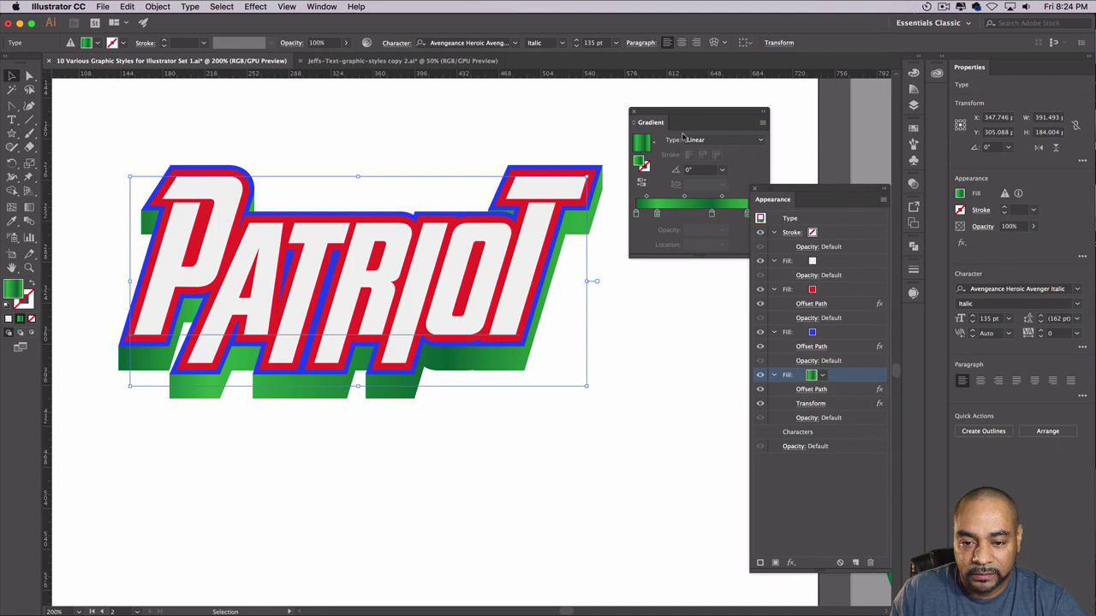
{"action": "left_click_drag", "start_coordinate": [683, 113], "coordinate": [656, 115]}
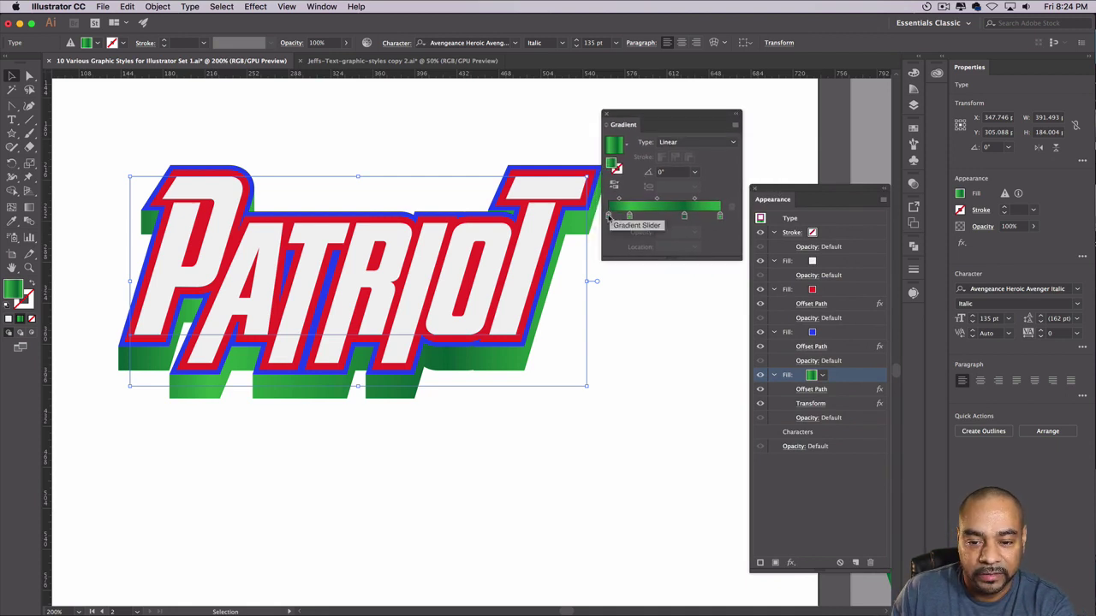
- Recolour the gradient stops from greens to deep blue and light blue
{"action": "double_click", "coordinate": [608, 214]}
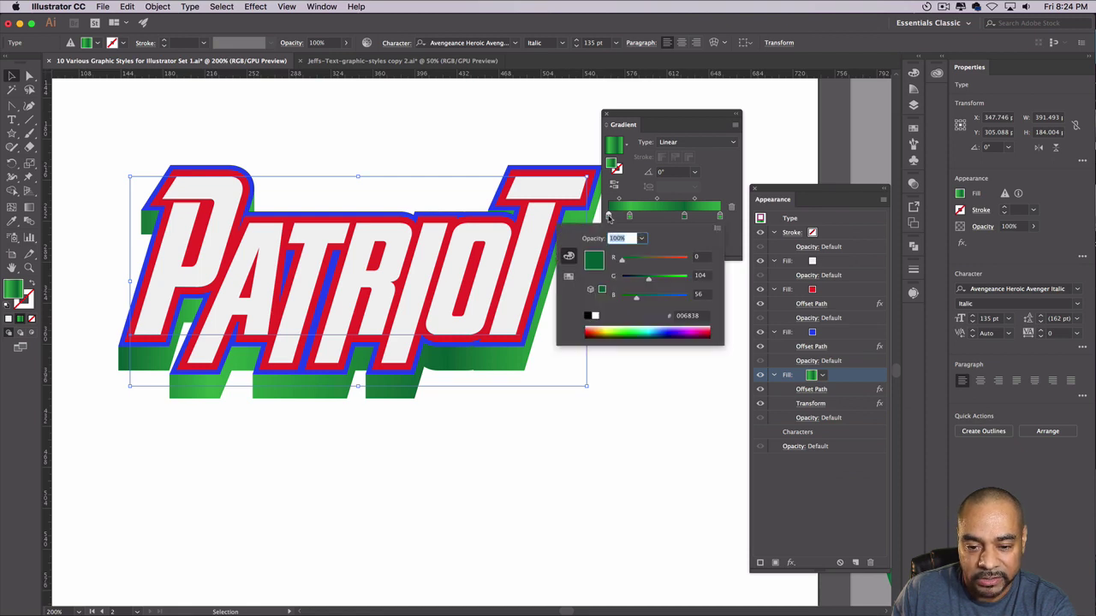
{"action": "left_click", "coordinate": [665, 328]}
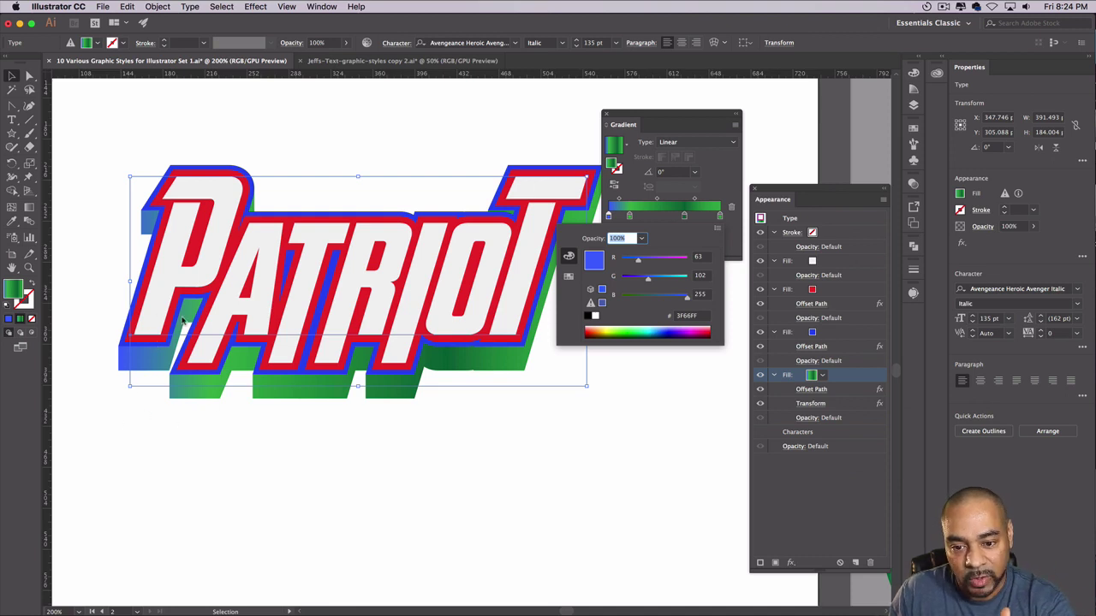
{"action": "left_click", "coordinate": [630, 216]}
{"action": "double_click", "coordinate": [630, 216]}
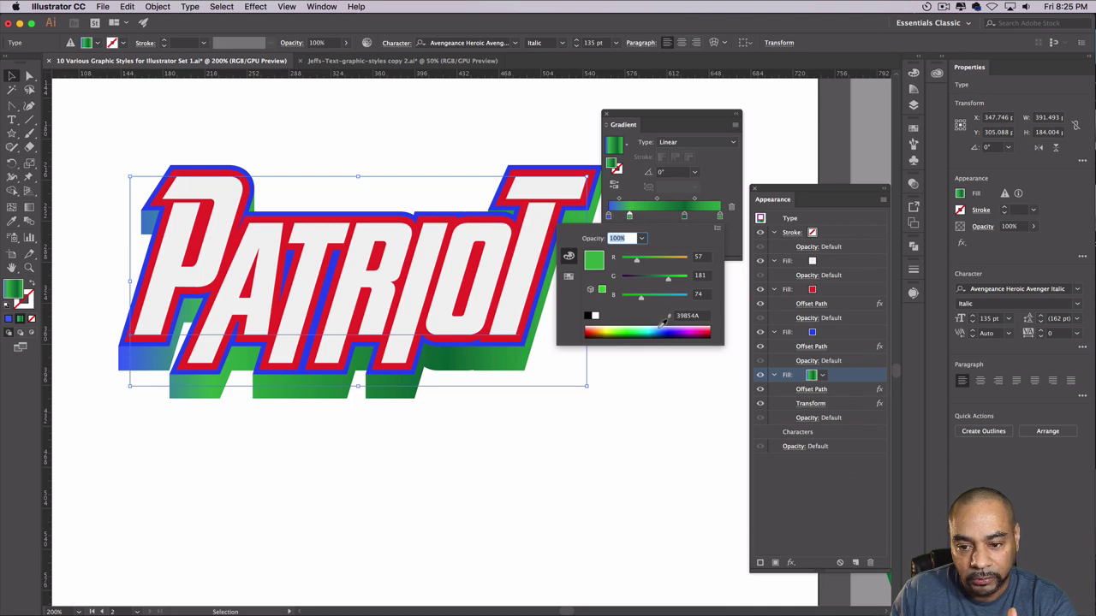
{"action": "left_click", "coordinate": [662, 325]}
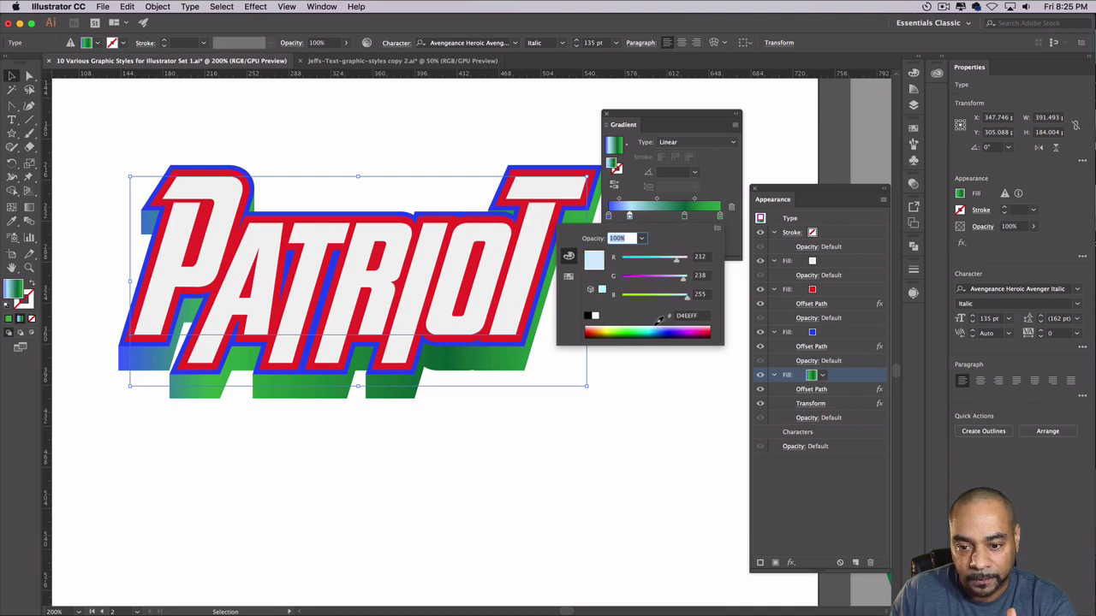
{"action": "left_click", "coordinate": [683, 215]}
{"action": "double_click", "coordinate": [684, 216]}
{"action": "left_click_drag", "start_coordinate": [671, 325], "coordinate": [668, 328]}
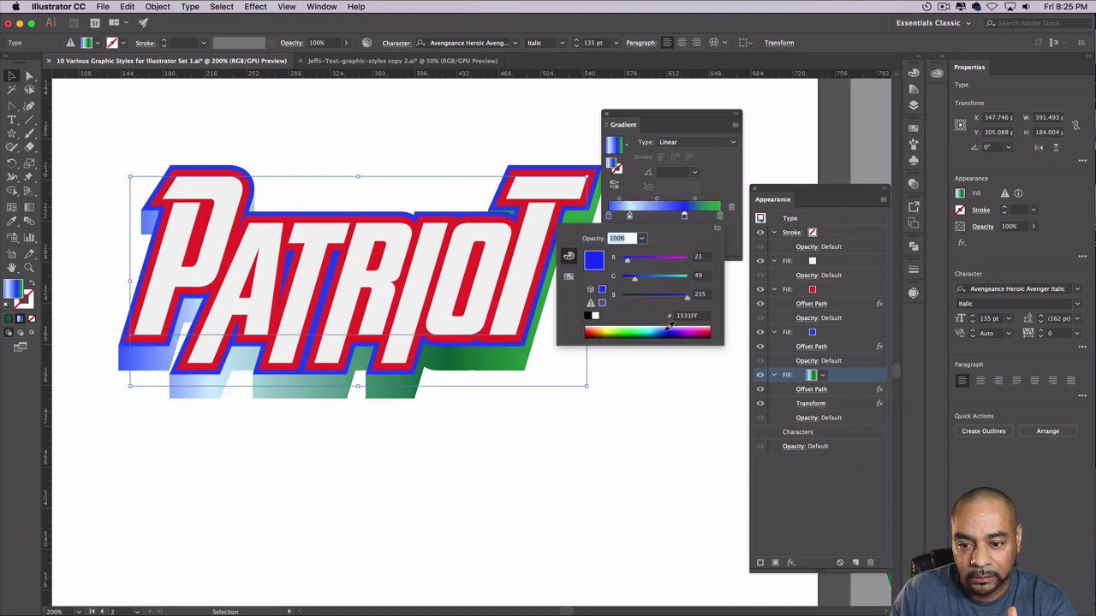
{"action": "left_click", "coordinate": [720, 217]}
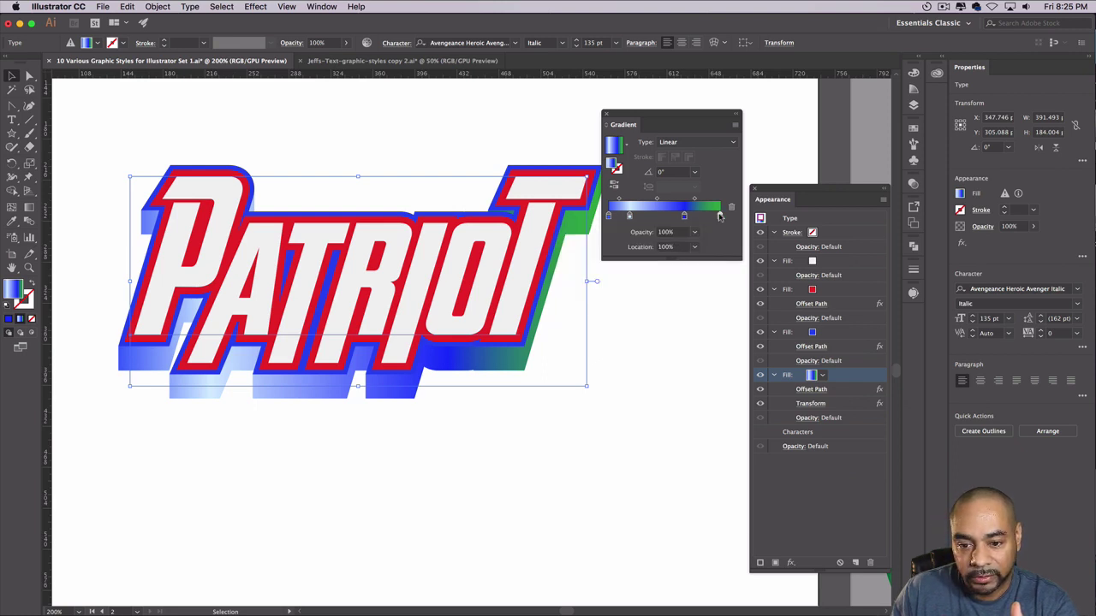
{"action": "double_click", "coordinate": [719, 216]}
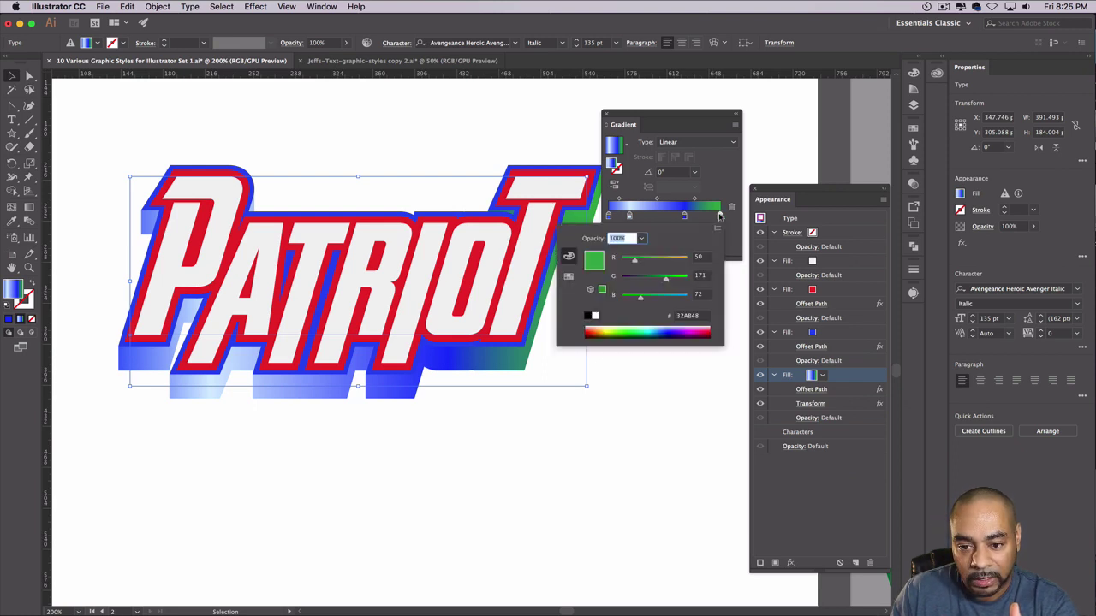
{"action": "left_click", "coordinate": [632, 217]}
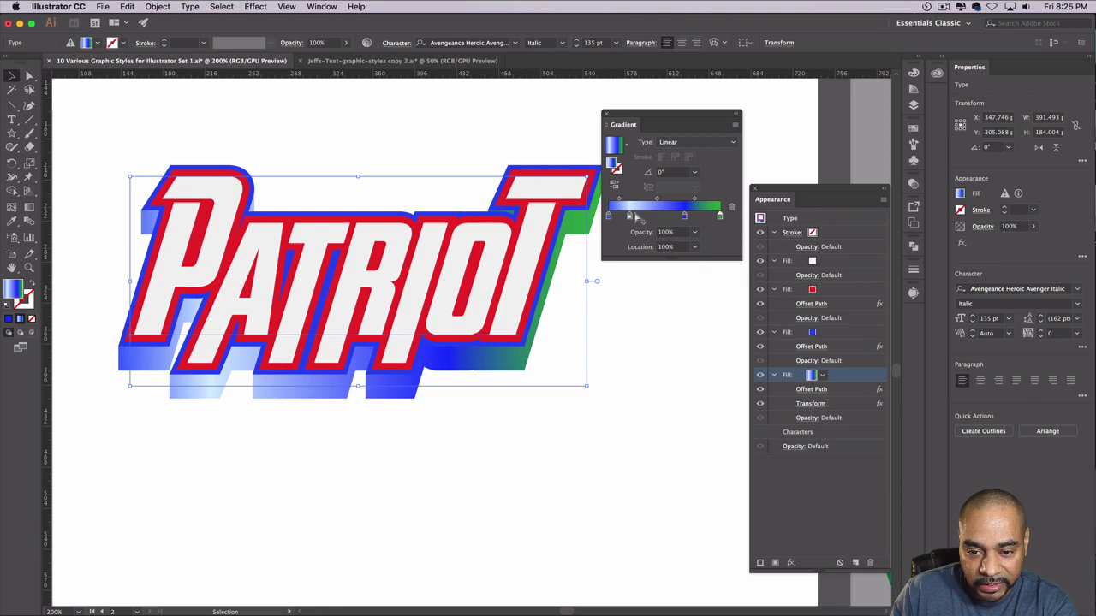
- Reposition the gradient stops to roughly 26%, 85%, 63% and 70%
{"action": "left_click_drag", "start_coordinate": [634, 216], "coordinate": [637, 216]}
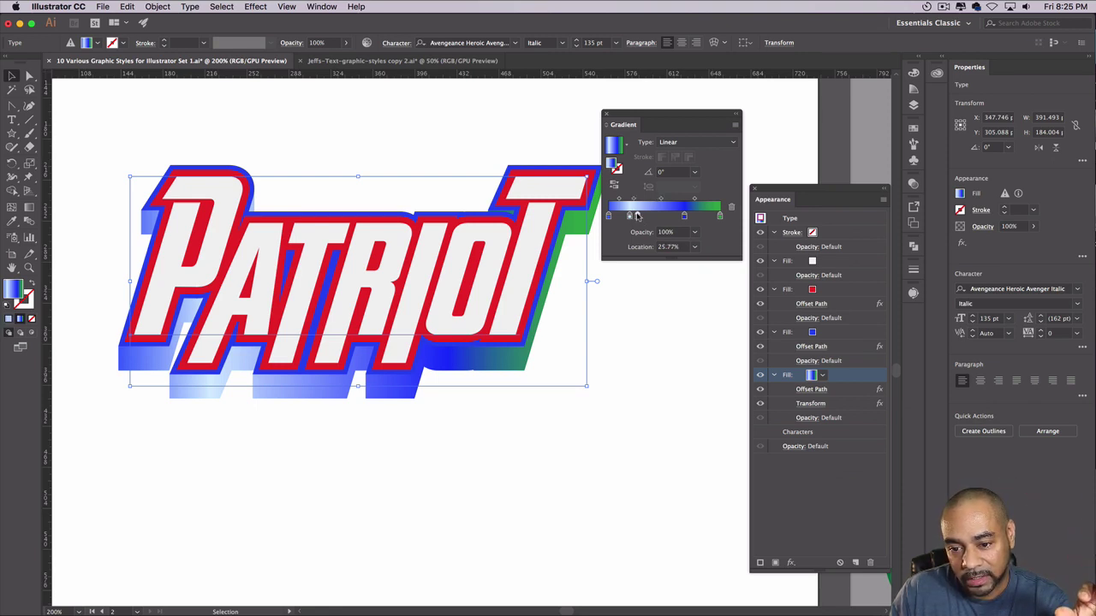
{"action": "left_click_drag", "start_coordinate": [637, 216], "coordinate": [722, 265]}
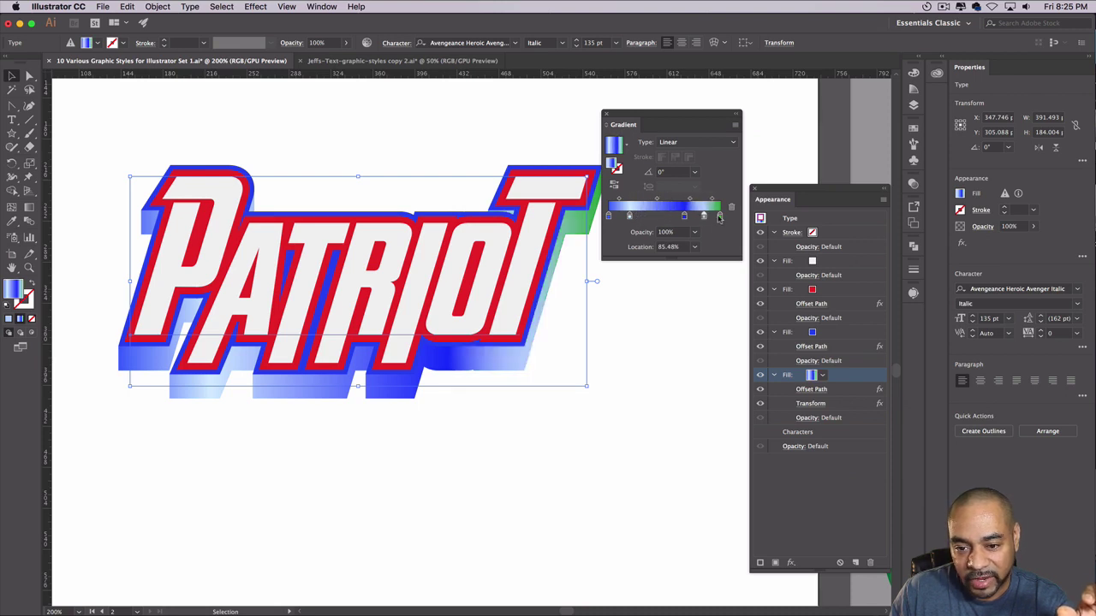
{"action": "left_click_drag", "start_coordinate": [703, 217], "coordinate": [653, 236]}
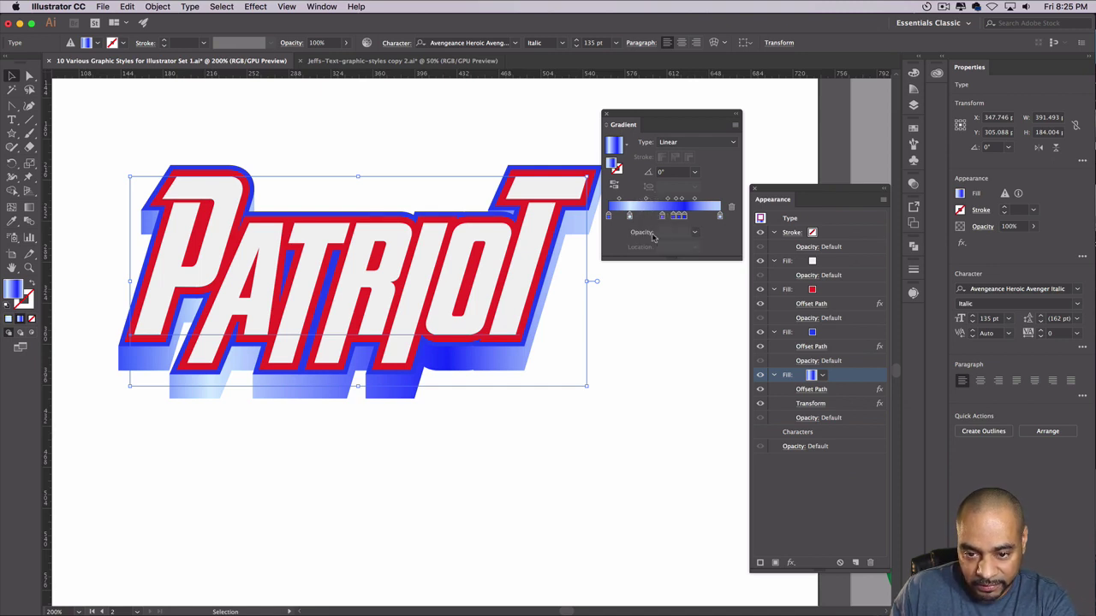
{"action": "left_click", "coordinate": [629, 215]}
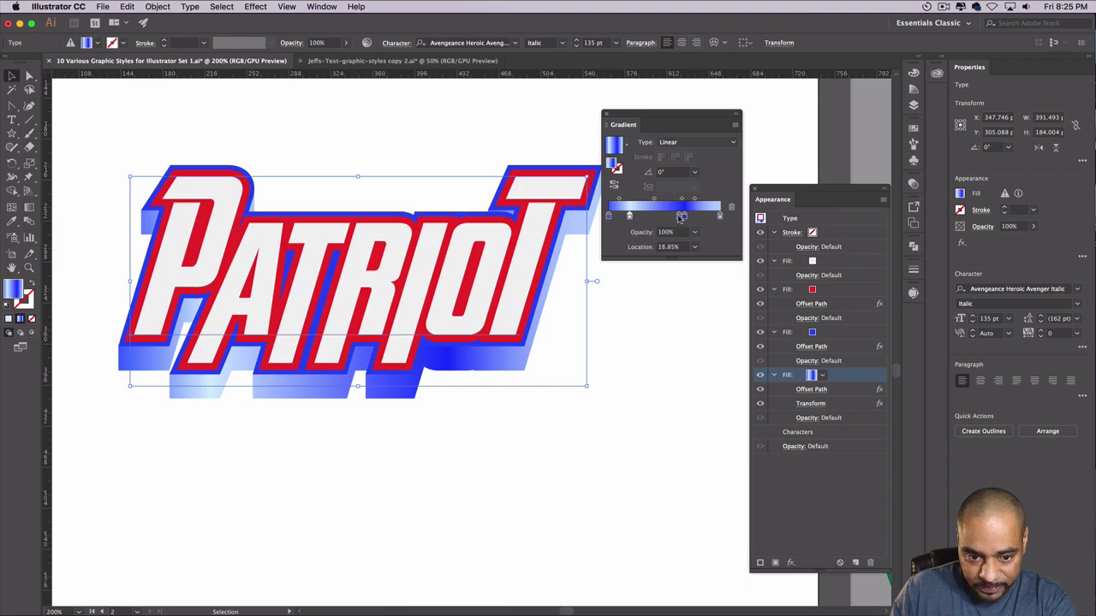
{"action": "left_click_drag", "start_coordinate": [681, 217], "coordinate": [686, 216]}
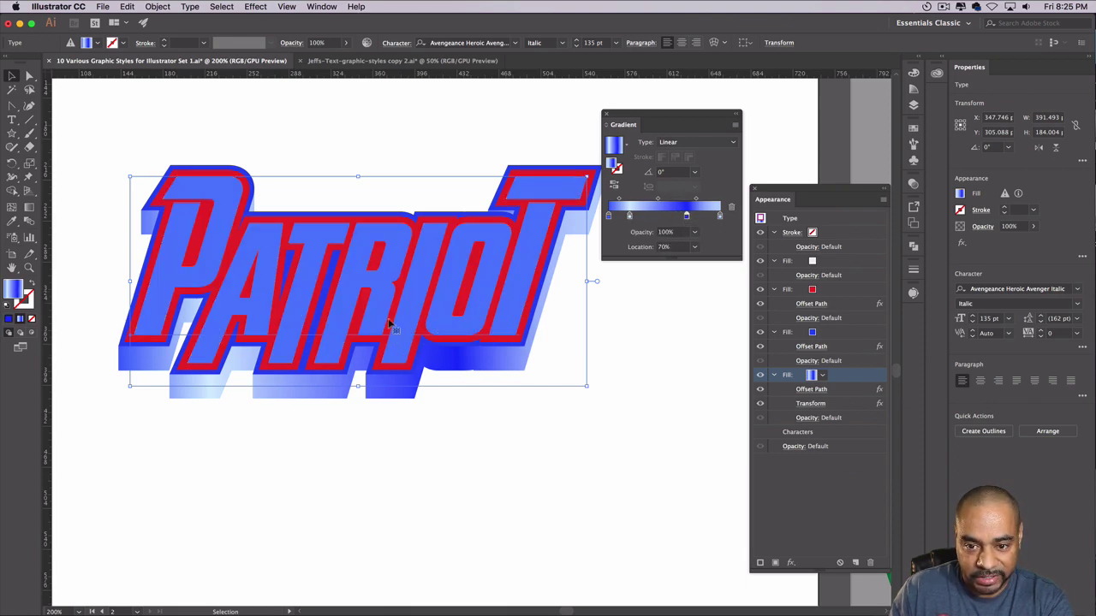
{"action": "left_click_drag", "start_coordinate": [655, 119], "coordinate": [662, 115]}
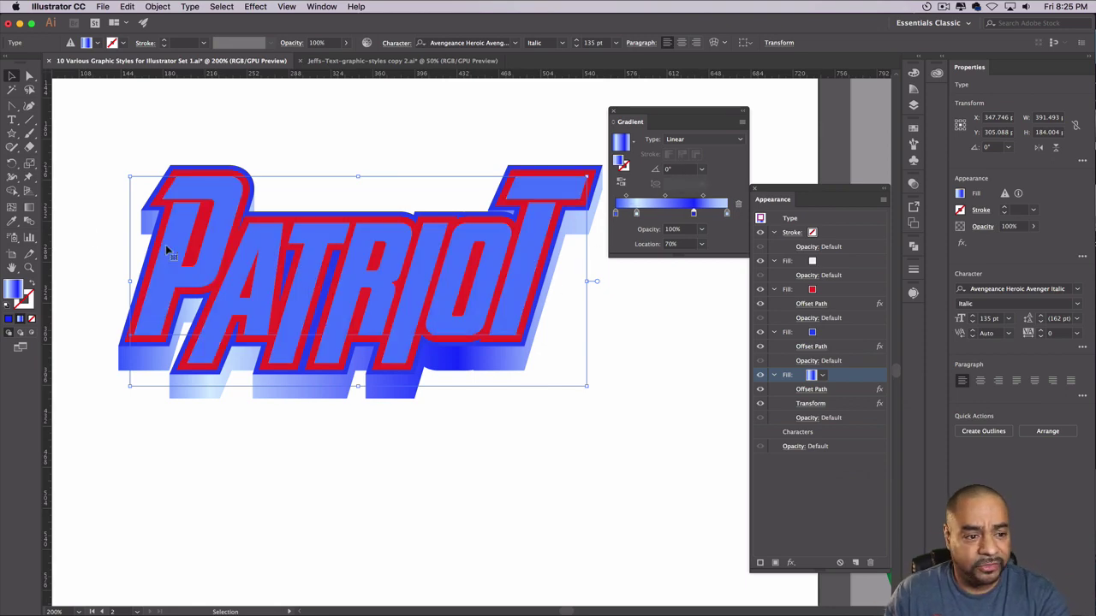
- Run the extrusion gradient vertically down the letters on the artwork and fine-tune its stop positions
{"action": "left_click", "coordinate": [30, 209]}
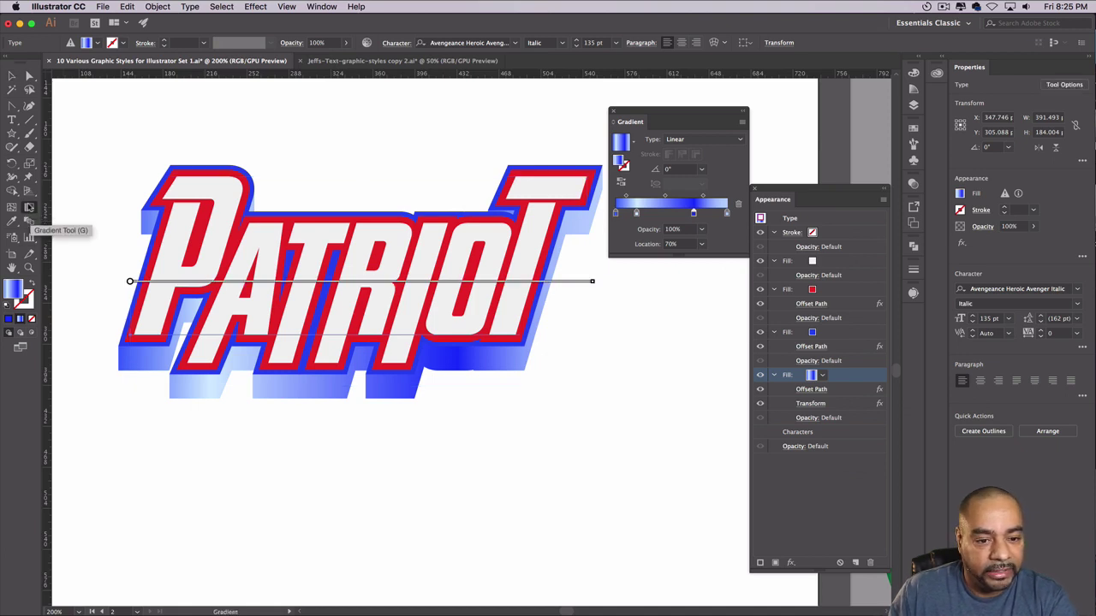
{"action": "left_click_drag", "start_coordinate": [337, 229], "coordinate": [320, 388]}
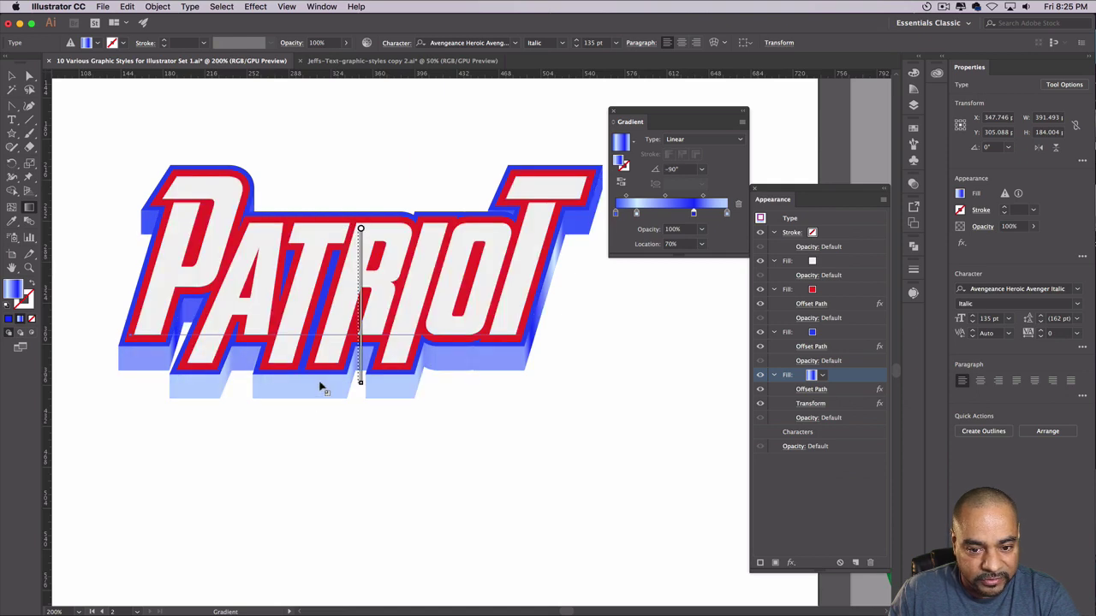
{"action": "left_click_drag", "start_coordinate": [346, 209], "coordinate": [334, 395]}
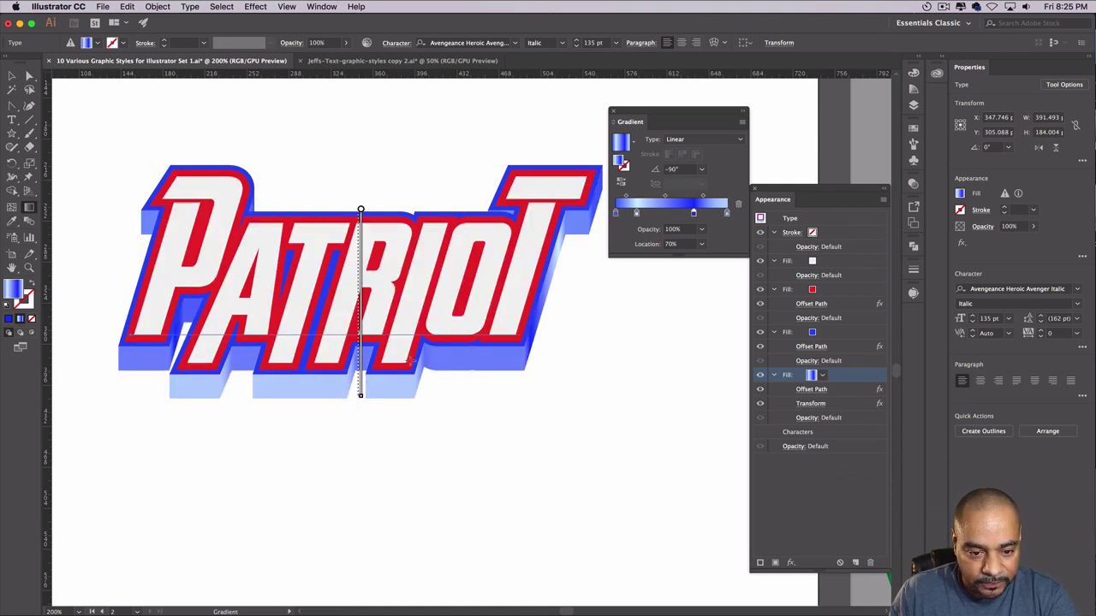
{"action": "mouse_move", "coordinate": [364, 383]}
{"action": "left_click_drag", "start_coordinate": [365, 346], "coordinate": [366, 354]}
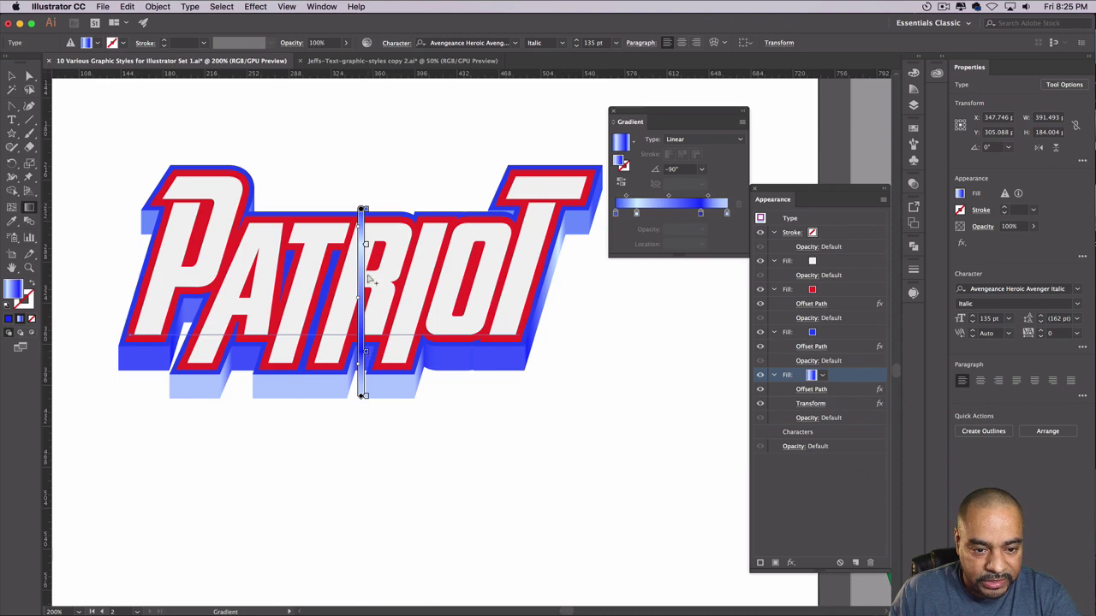
{"action": "left_click_drag", "start_coordinate": [367, 250], "coordinate": [370, 297]}
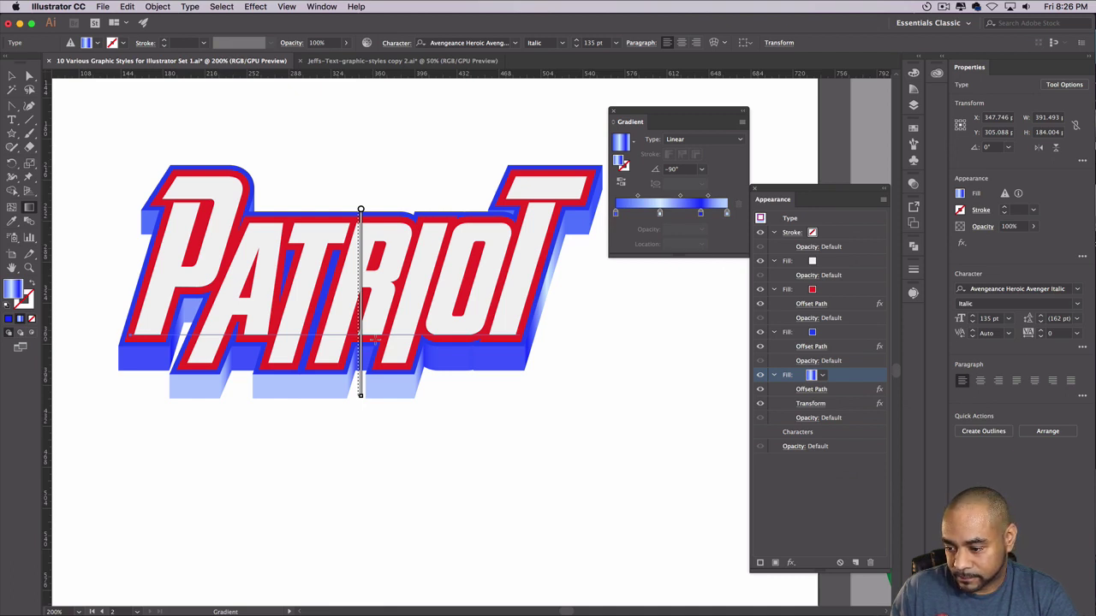
{"action": "left_click", "coordinate": [374, 340]}
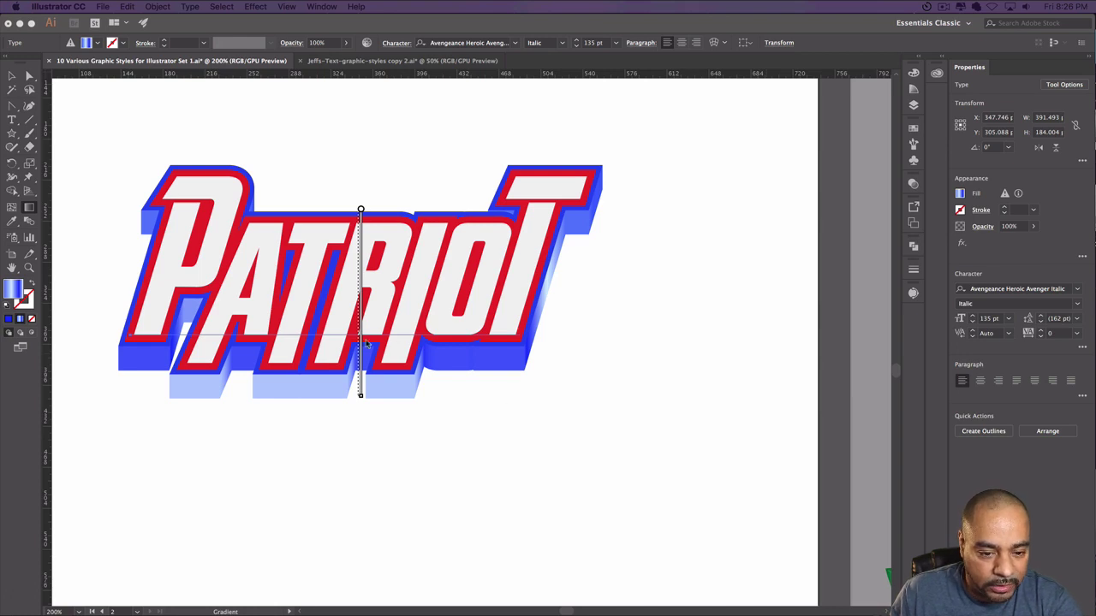
{"action": "left_click", "coordinate": [362, 377]}
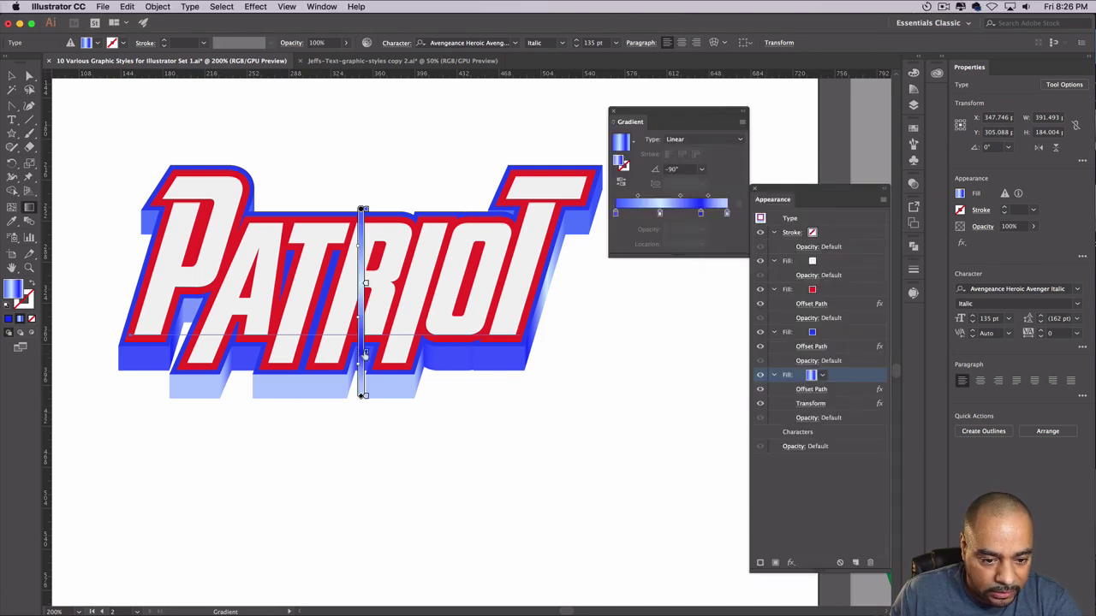
{"action": "left_click_drag", "start_coordinate": [364, 356], "coordinate": [364, 402]}
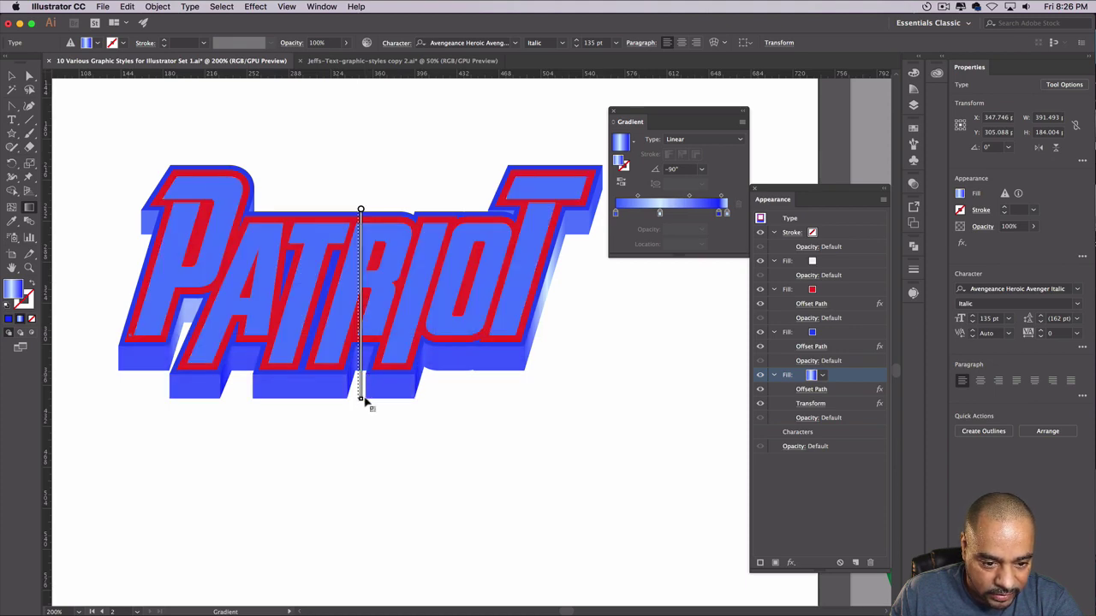
{"action": "left_click_drag", "start_coordinate": [366, 392], "coordinate": [365, 351]}
{"action": "double_click", "coordinate": [365, 352]}
{"action": "key", "text": "Escape"}
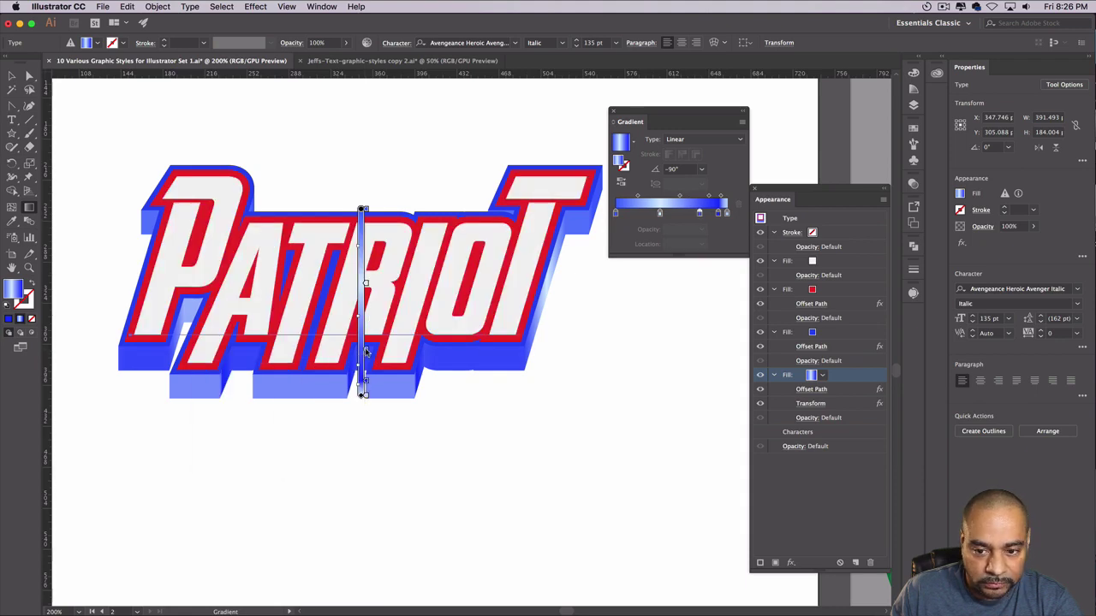
- Set another gradient stop to pale blue BFD8FF and adjust the middle stop
{"action": "double_click", "coordinate": [700, 215]}
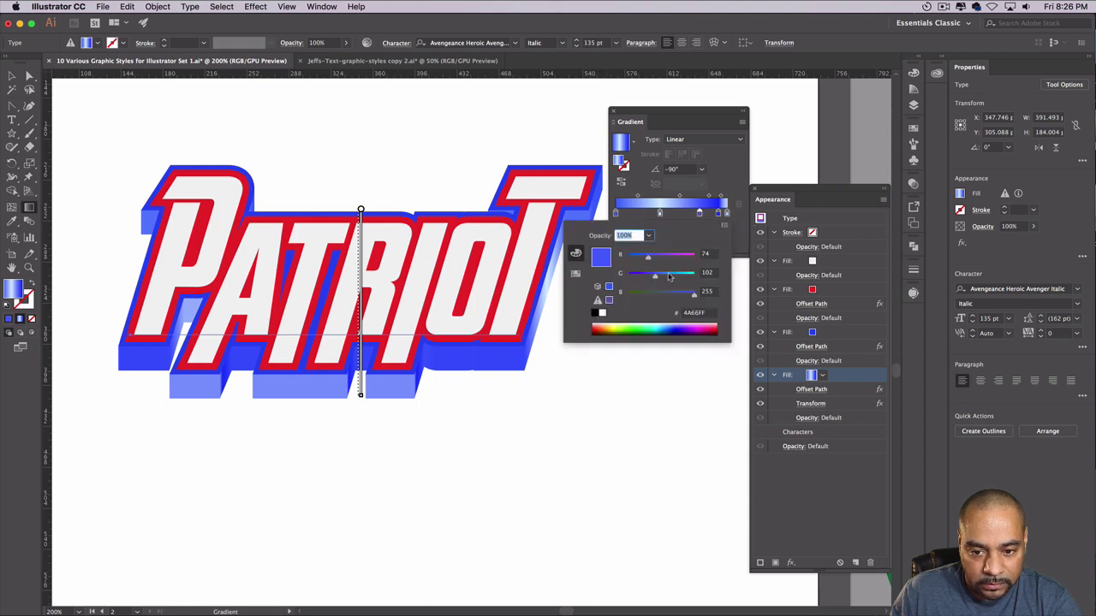
{"action": "left_click_drag", "start_coordinate": [670, 276], "coordinate": [683, 277]}
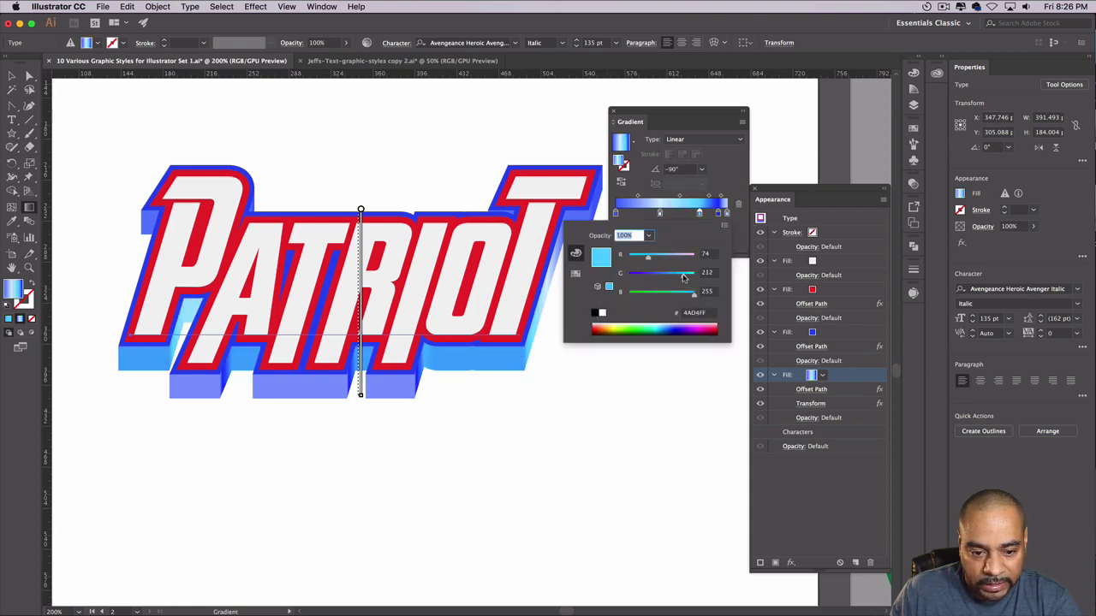
{"action": "left_click_drag", "start_coordinate": [667, 325], "coordinate": [668, 323]}
{"action": "left_click", "coordinate": [672, 317]}
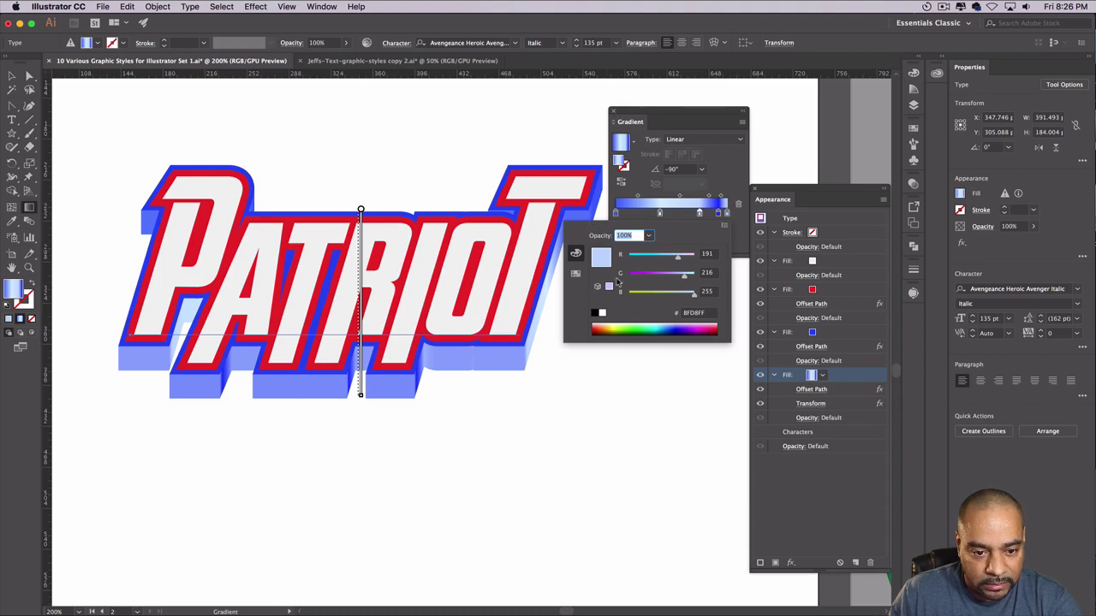
{"action": "left_click", "coordinate": [387, 319]}
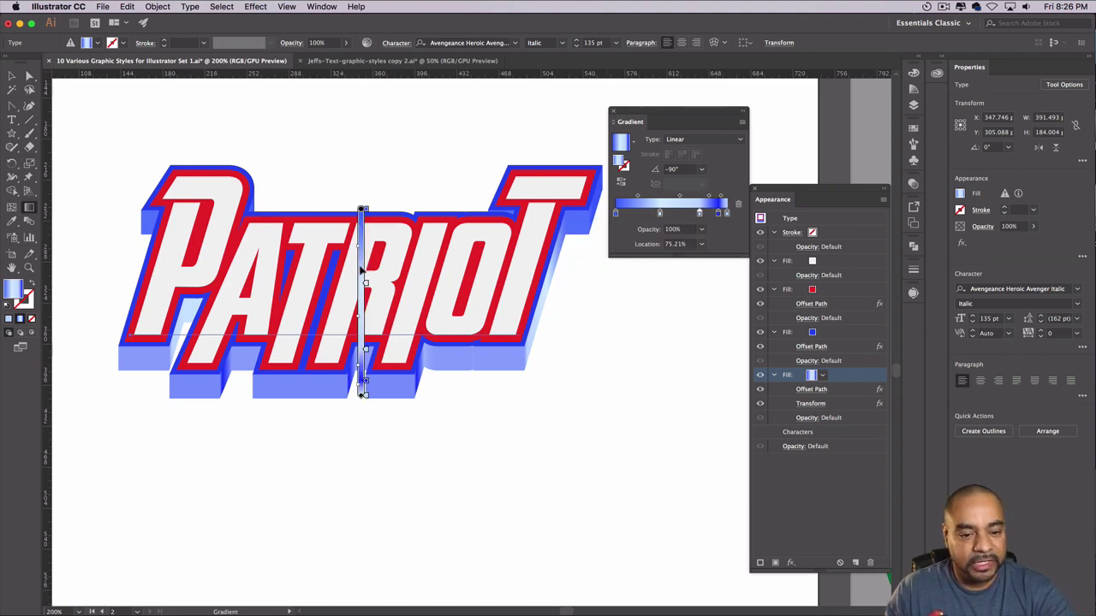
{"action": "left_click", "coordinate": [365, 277]}
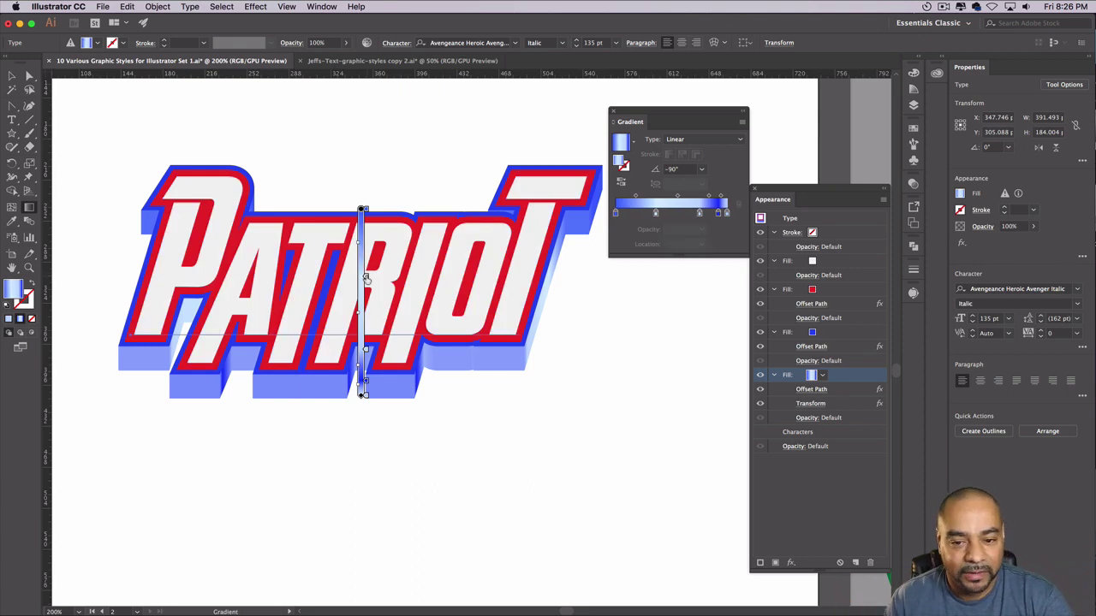
- Draw a small star above PATRIOT and clear its inherited graphic style
{"action": "left_click", "coordinate": [611, 111]}
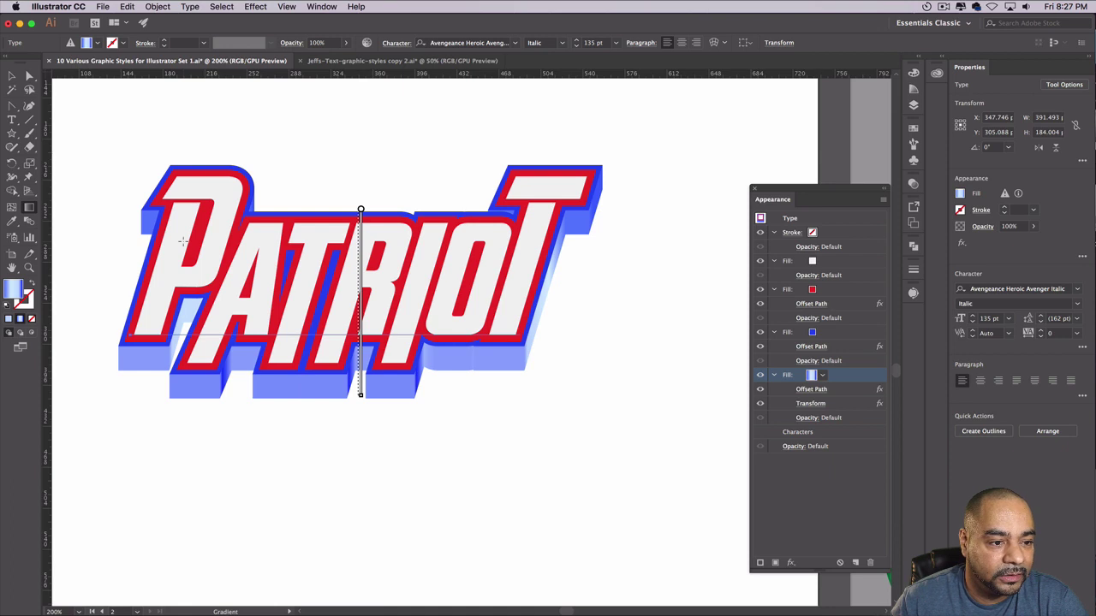
{"action": "left_click", "coordinate": [13, 134]}
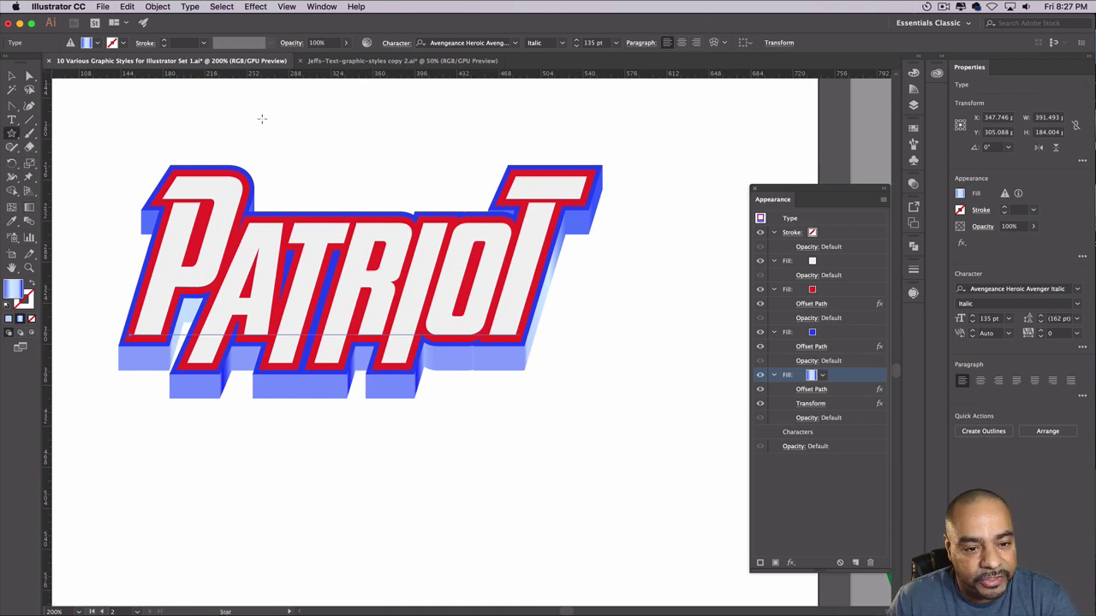
{"action": "left_click_drag", "start_coordinate": [307, 130], "coordinate": [308, 144]}
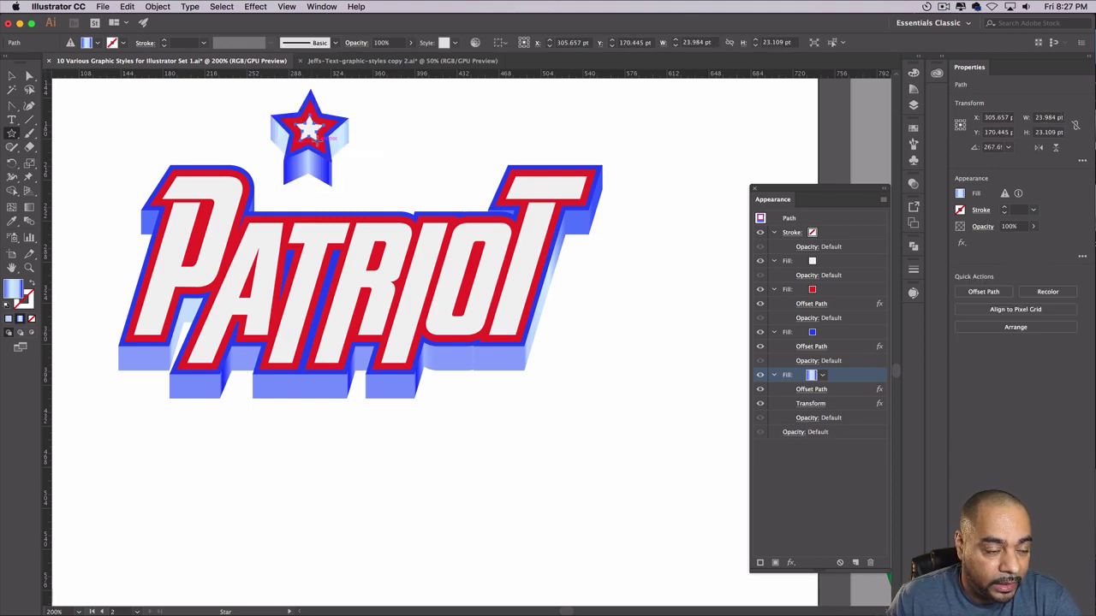
{"action": "key", "text": "super+z"}
{"action": "left_click", "coordinate": [13, 134]}
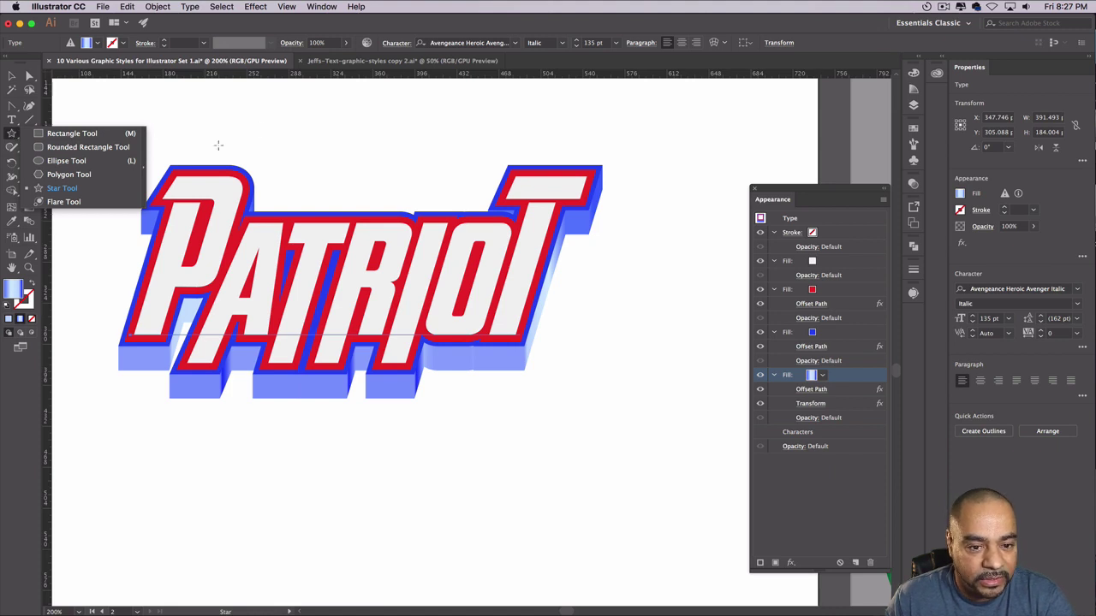
{"action": "left_click_drag", "start_coordinate": [363, 128], "coordinate": [367, 135]}
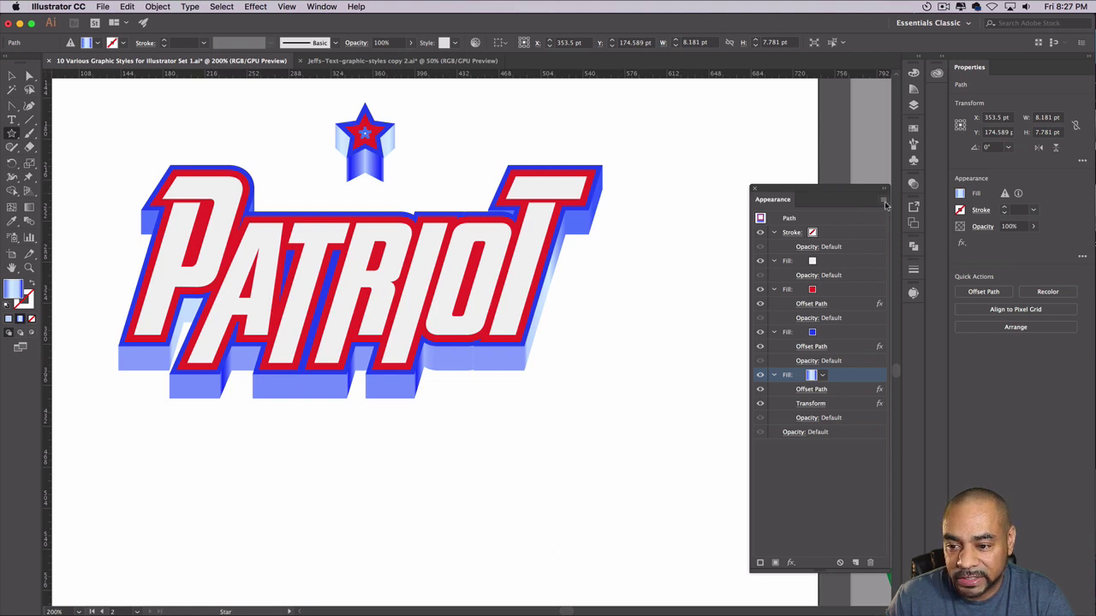
{"action": "left_click", "coordinate": [885, 200]}
{"action": "left_click", "coordinate": [899, 251]}
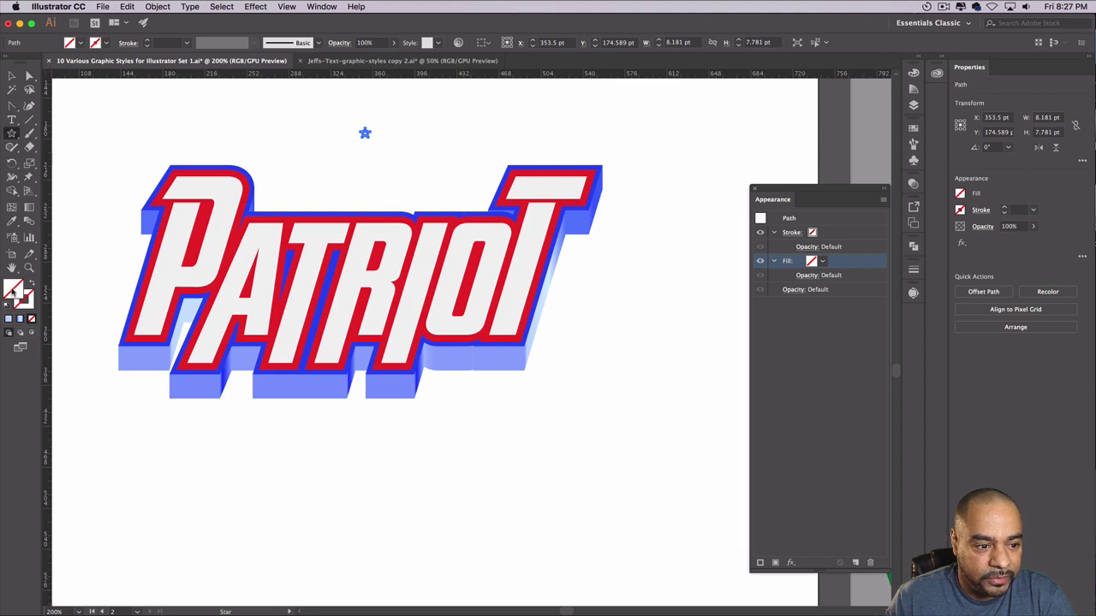
- Give the star a red E81818 fill and deselect it
{"action": "left_click", "coordinate": [12, 223]}
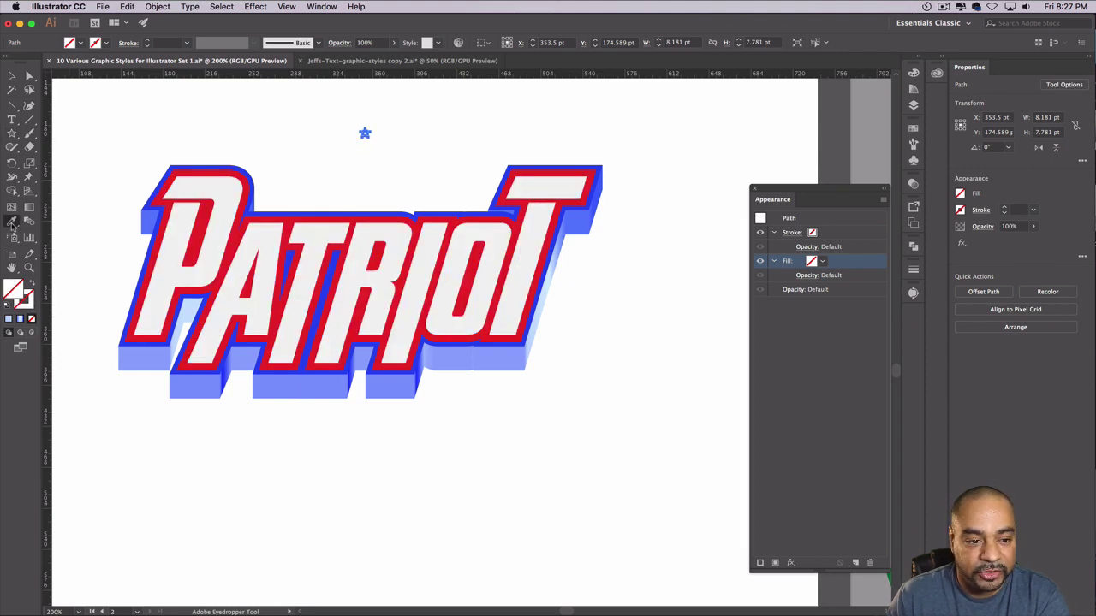
{"action": "left_click", "coordinate": [157, 197]}
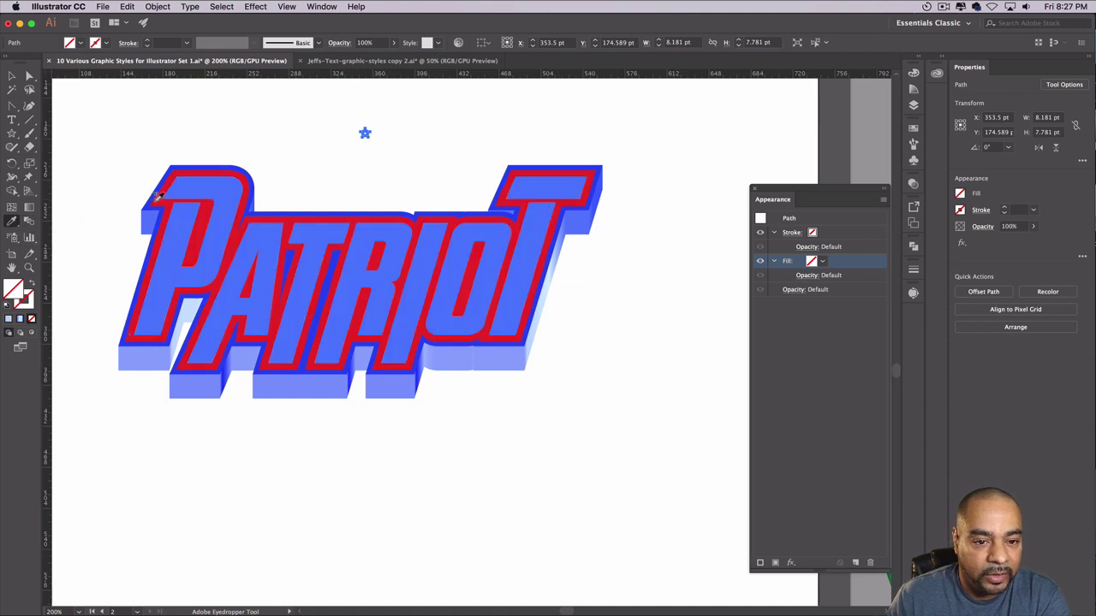
{"action": "left_click", "coordinate": [158, 194]}
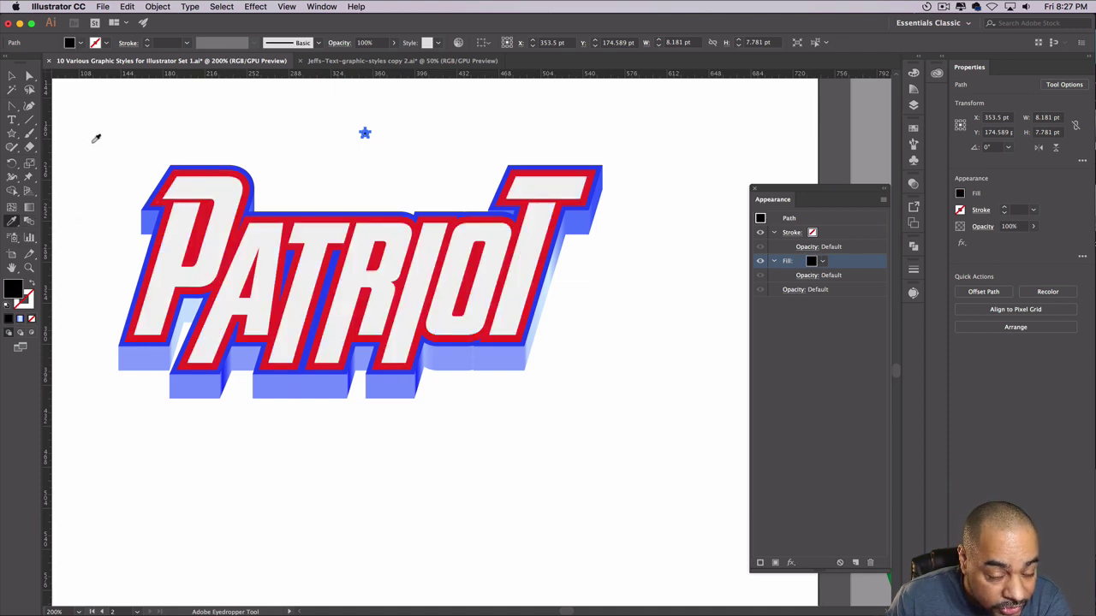
{"action": "left_click", "coordinate": [161, 194]}
{"action": "left_click", "coordinate": [290, 260]}
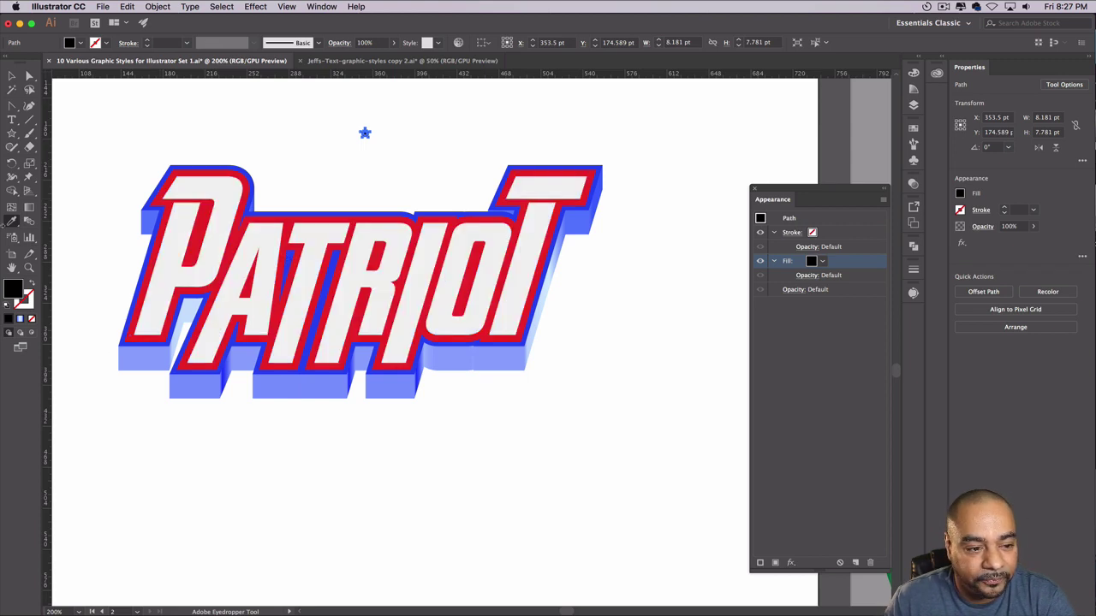
{"action": "double_click", "coordinate": [15, 293]}
{"action": "type", "text": "E81818"}
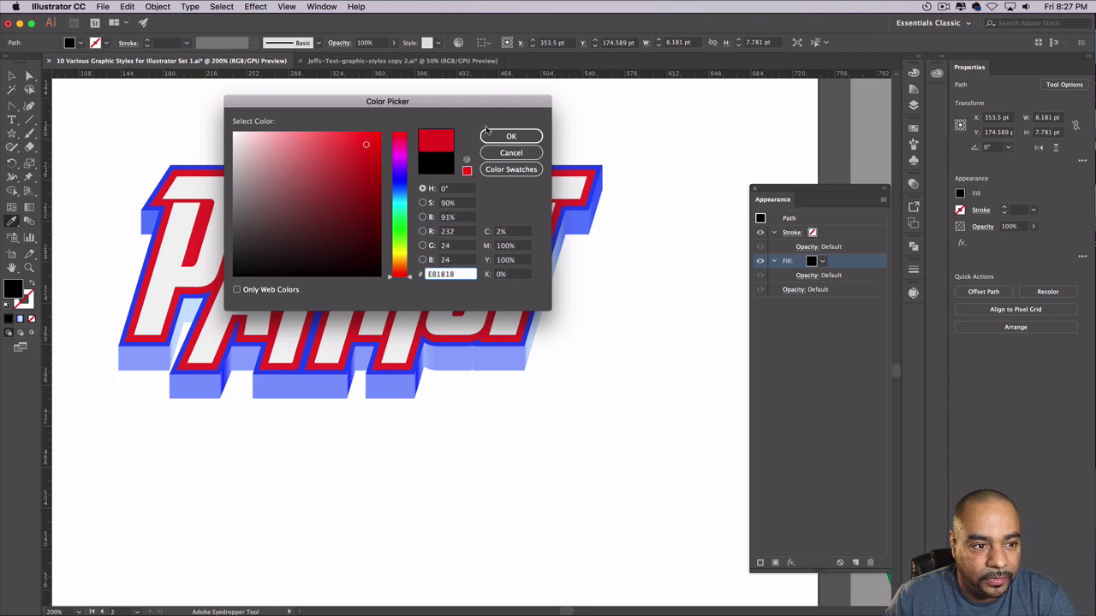
{"action": "left_click", "coordinate": [511, 137]}
{"action": "left_click", "coordinate": [11, 75]}
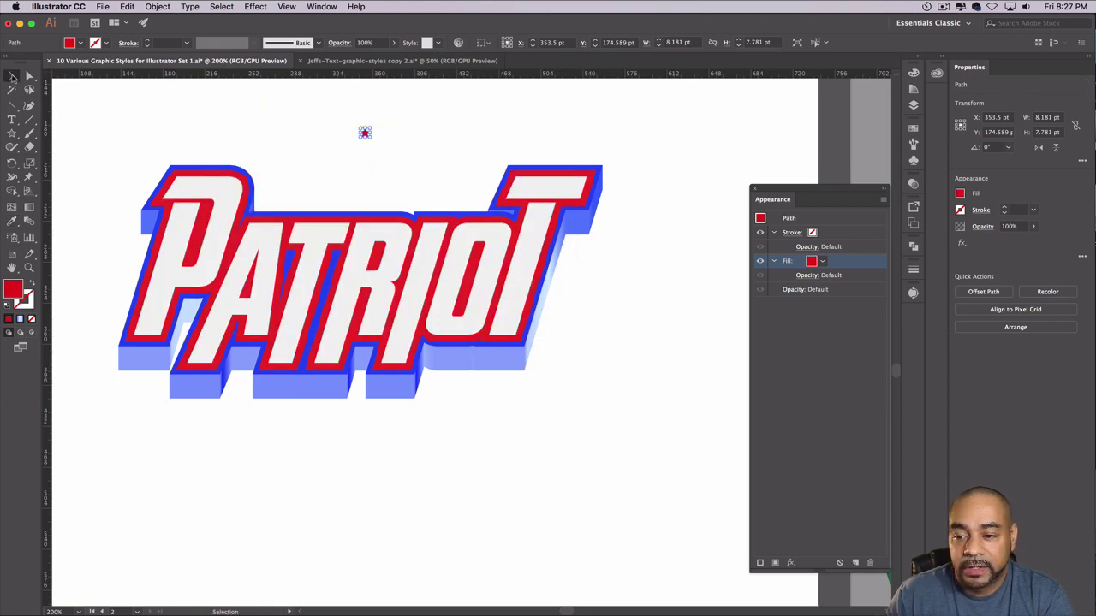
{"action": "left_click", "coordinate": [348, 166]}
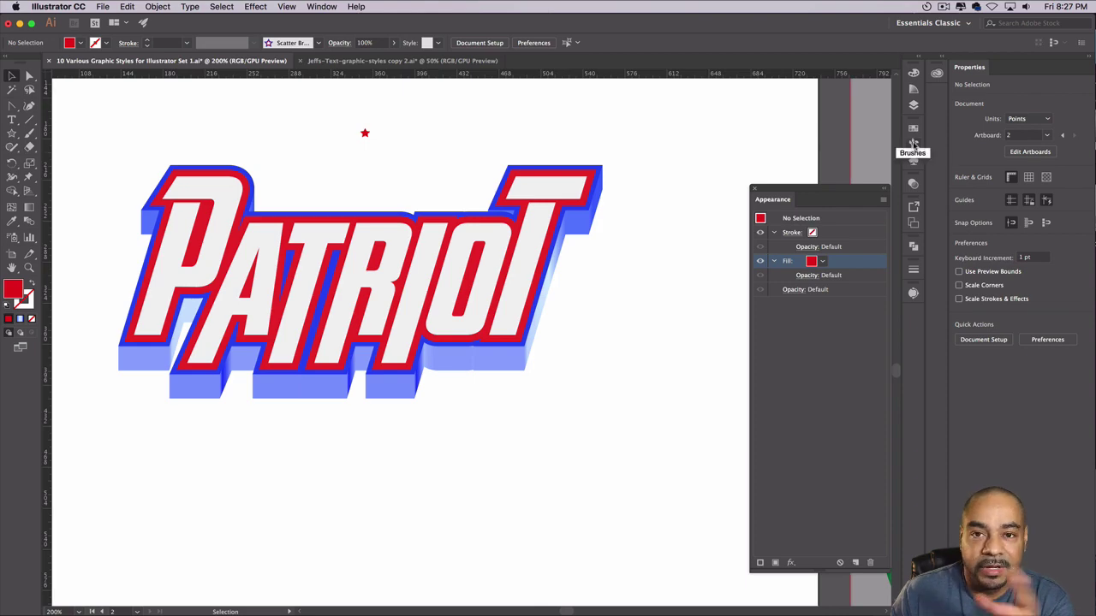
- Drag the red star into the Brushes panel and save it as a scatter brush with default options
{"action": "left_click", "coordinate": [913, 145]}
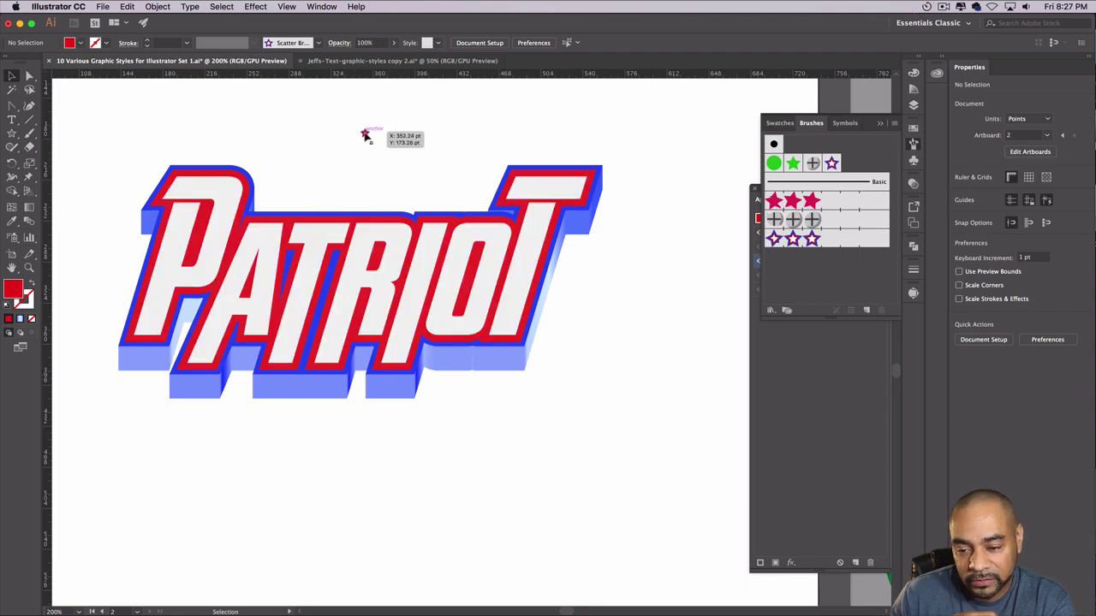
{"action": "left_click_drag", "start_coordinate": [367, 135], "coordinate": [783, 267]}
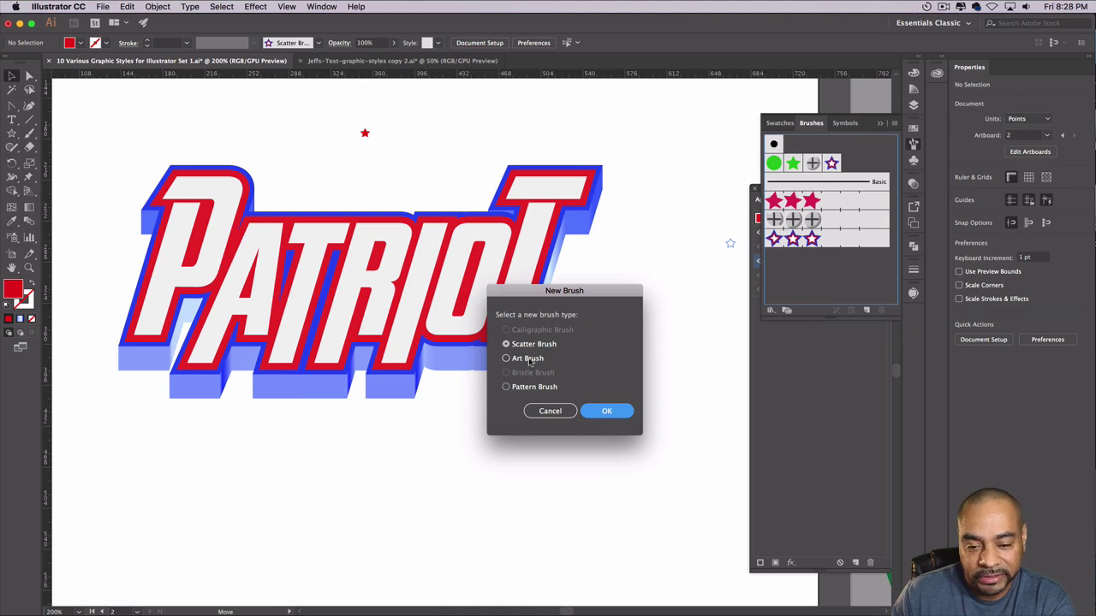
{"action": "left_click", "coordinate": [608, 412]}
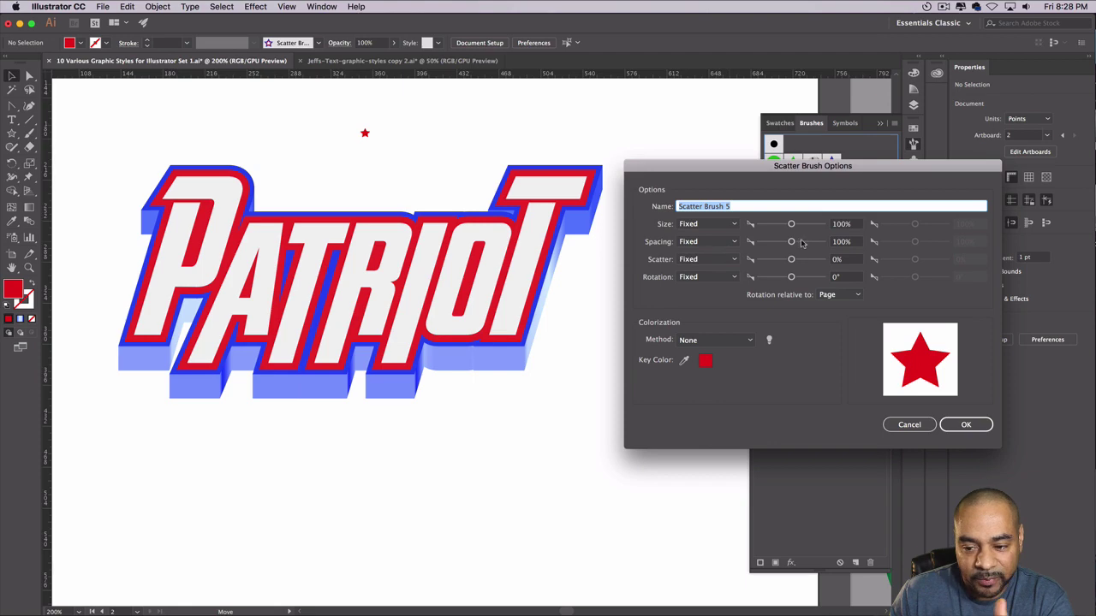
{"action": "left_click", "coordinate": [966, 426]}
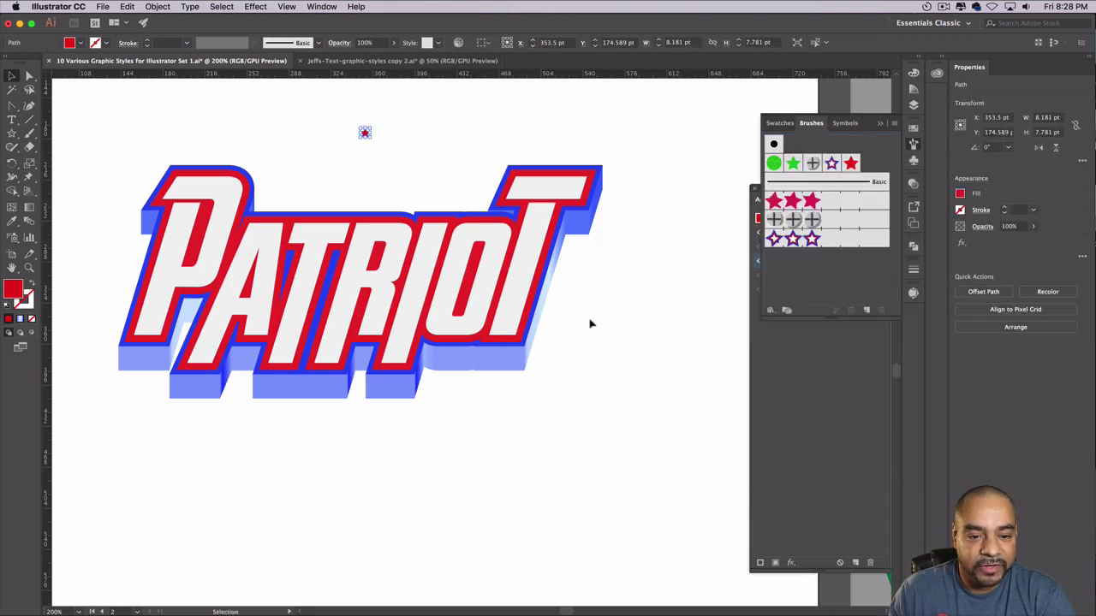
- Delete the red star from the artboard and reselect the PATRIOT text
{"action": "left_click", "coordinate": [313, 266]}
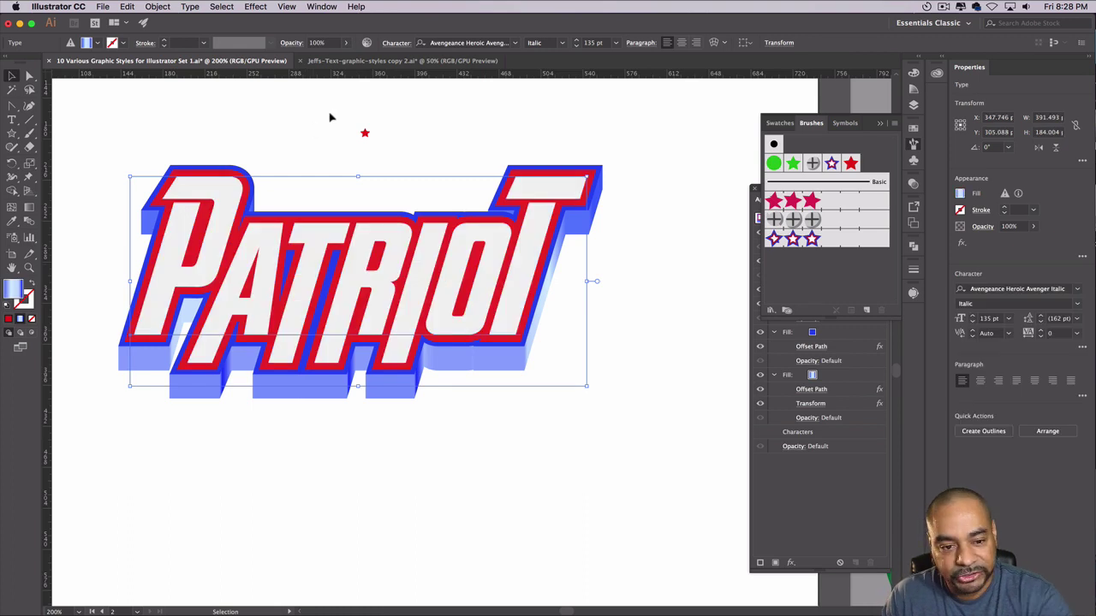
{"action": "left_click", "coordinate": [365, 133]}
{"action": "key", "text": "Delete"}
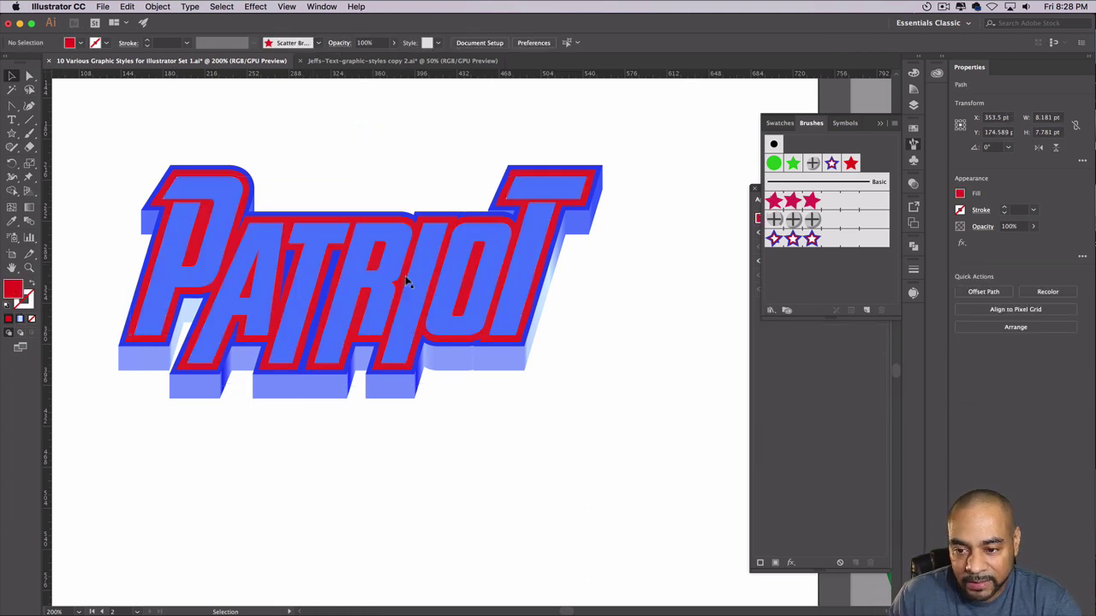
{"action": "left_click", "coordinate": [406, 282]}
- Inspect the text's stroke options and the Stroke panel via the Window menu
{"action": "left_click", "coordinate": [805, 534]}
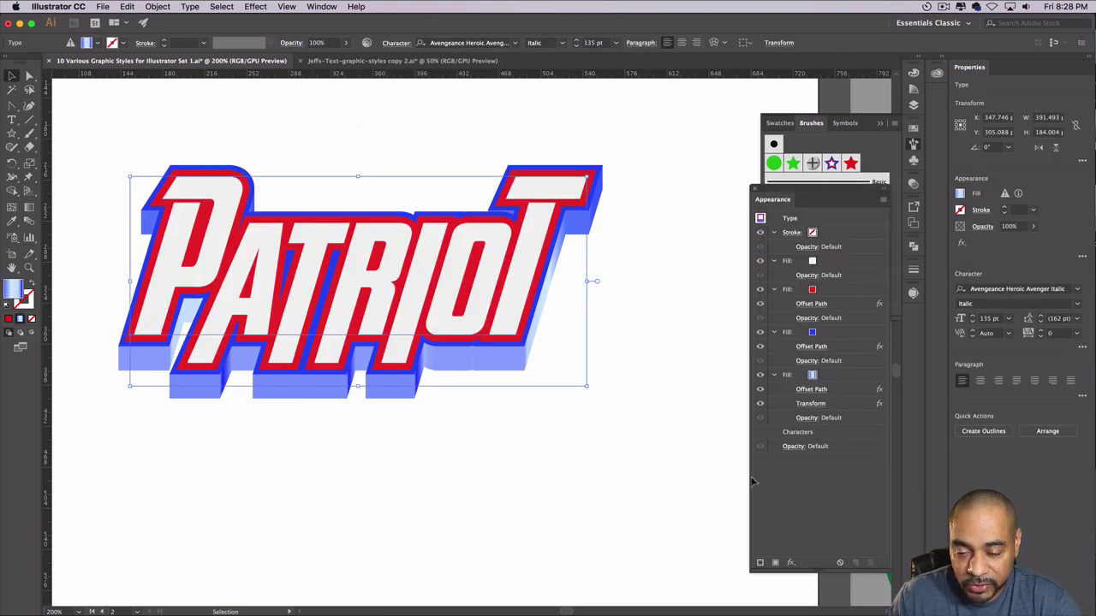
{"action": "left_click", "coordinate": [792, 233]}
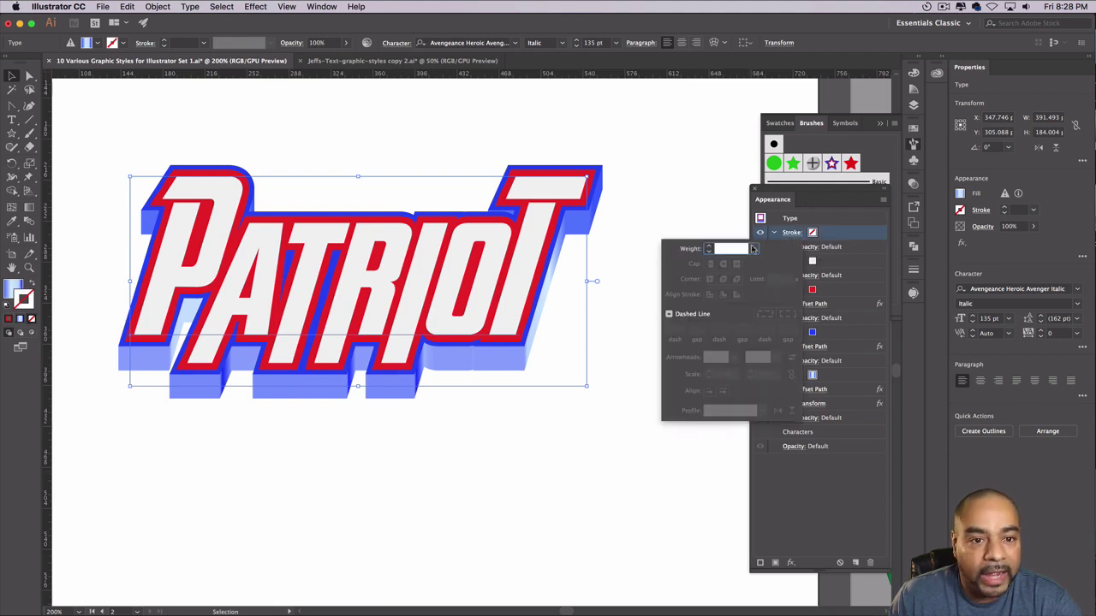
{"action": "left_click", "coordinate": [753, 248]}
{"action": "left_click", "coordinate": [753, 248]}
{"action": "left_click", "coordinate": [321, 7]}
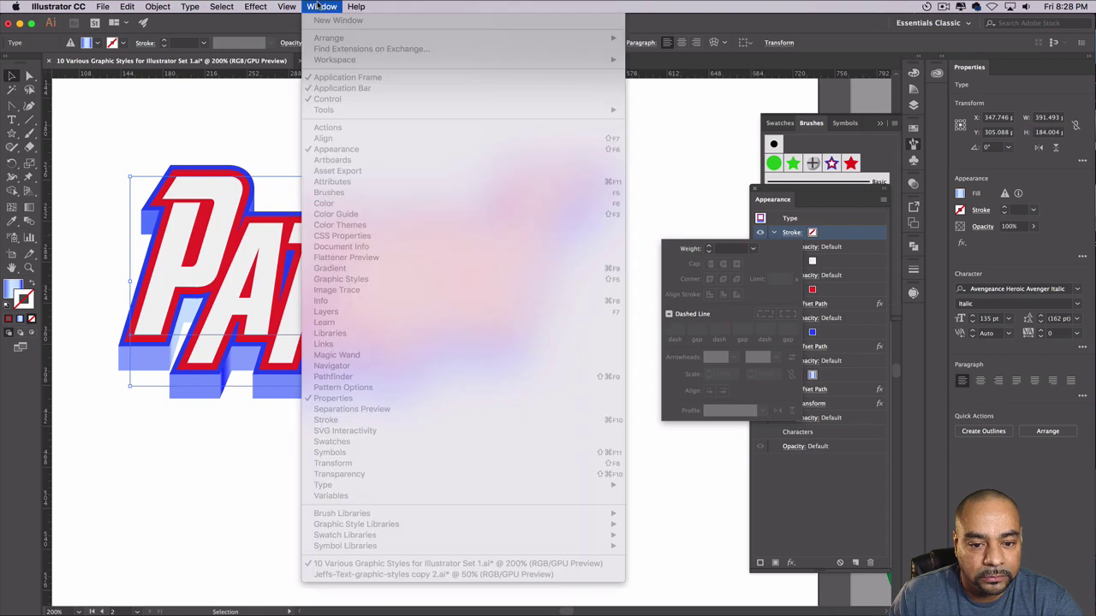
{"action": "left_click", "coordinate": [325, 154]}
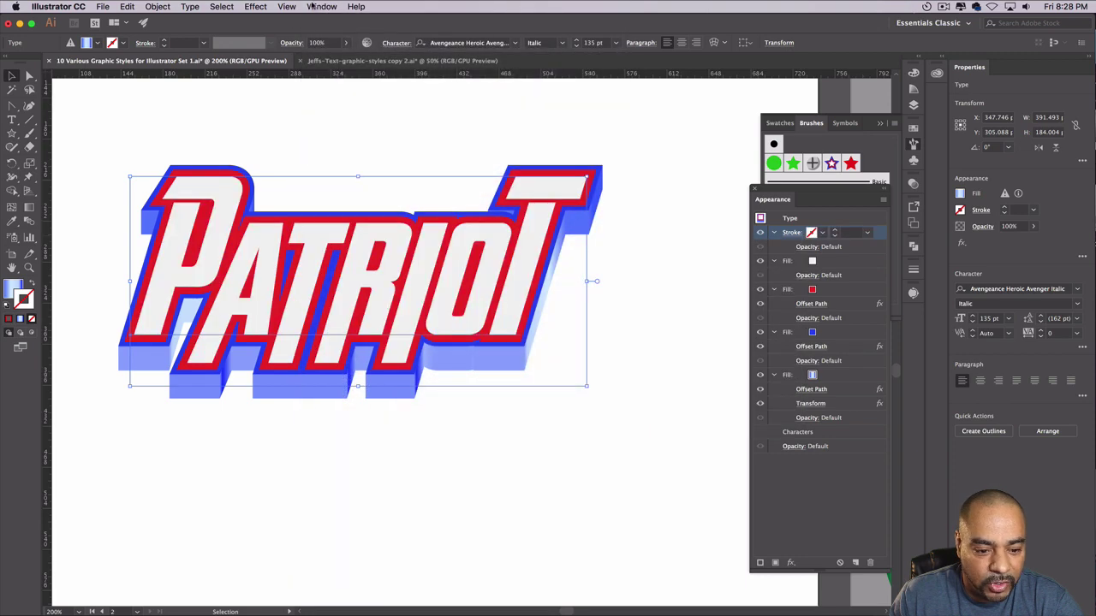
{"action": "left_click", "coordinate": [322, 6]}
{"action": "left_click", "coordinate": [349, 422]}
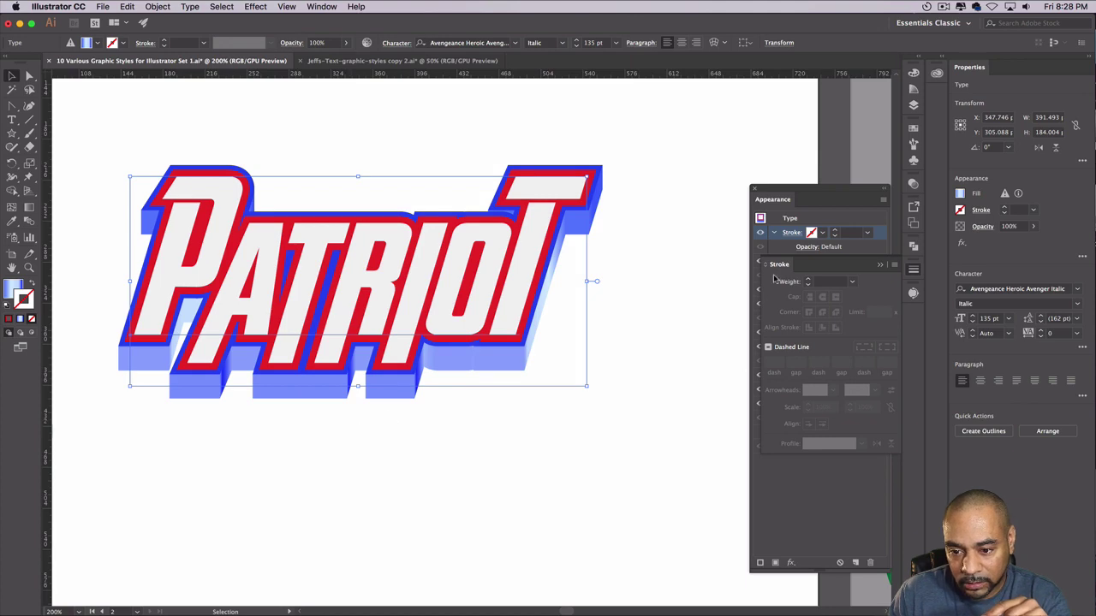
{"action": "left_click", "coordinate": [777, 265]}
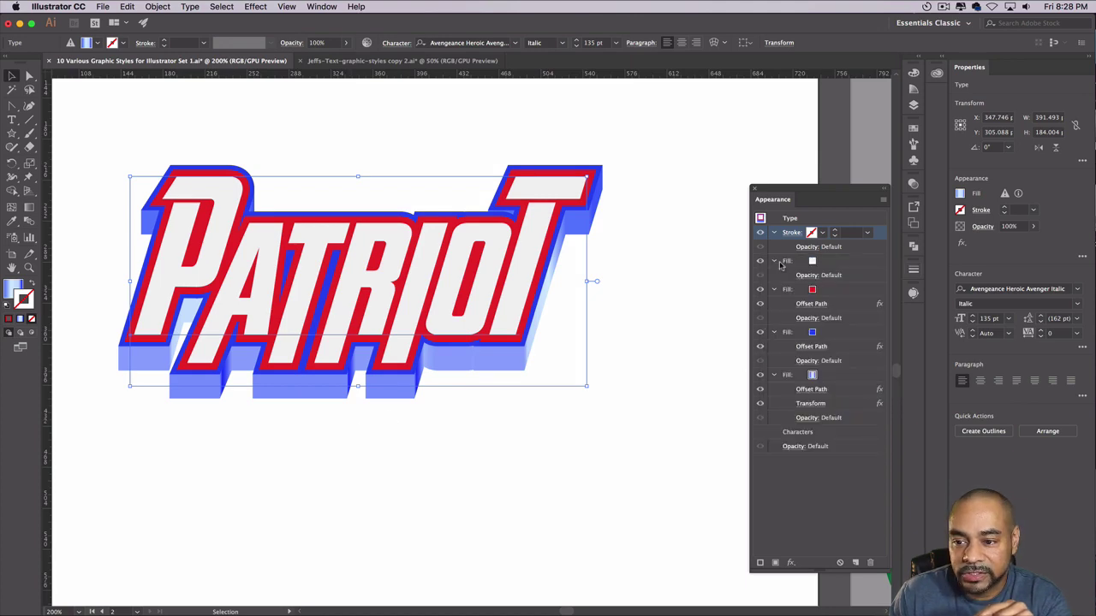
- Give the PATRIOT stroke a 1 pt purple colour
{"action": "left_click", "coordinate": [914, 144]}
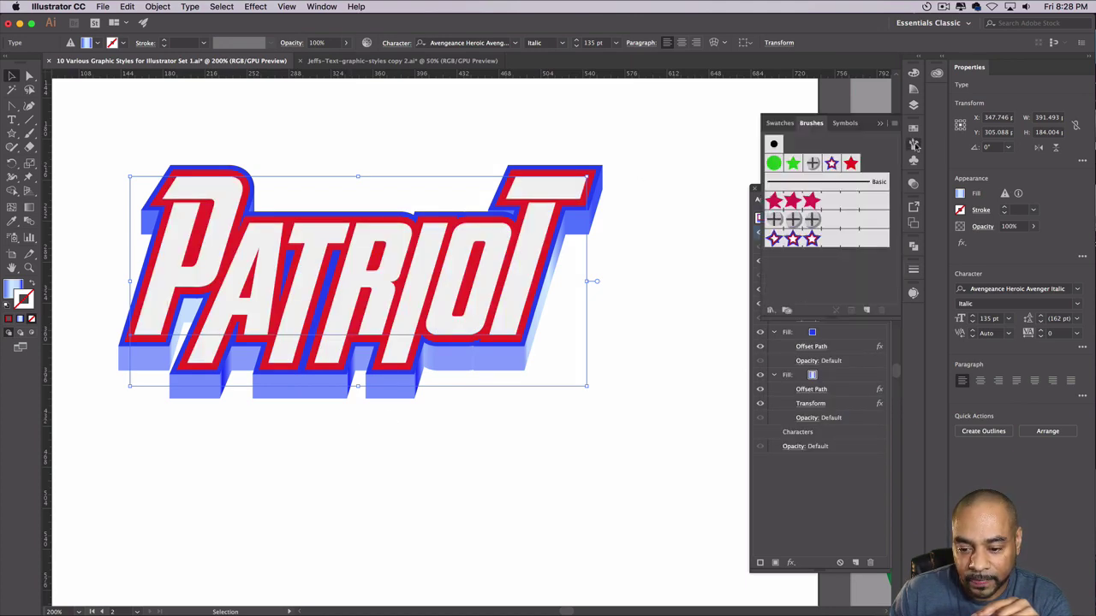
{"action": "left_click", "coordinate": [793, 500]}
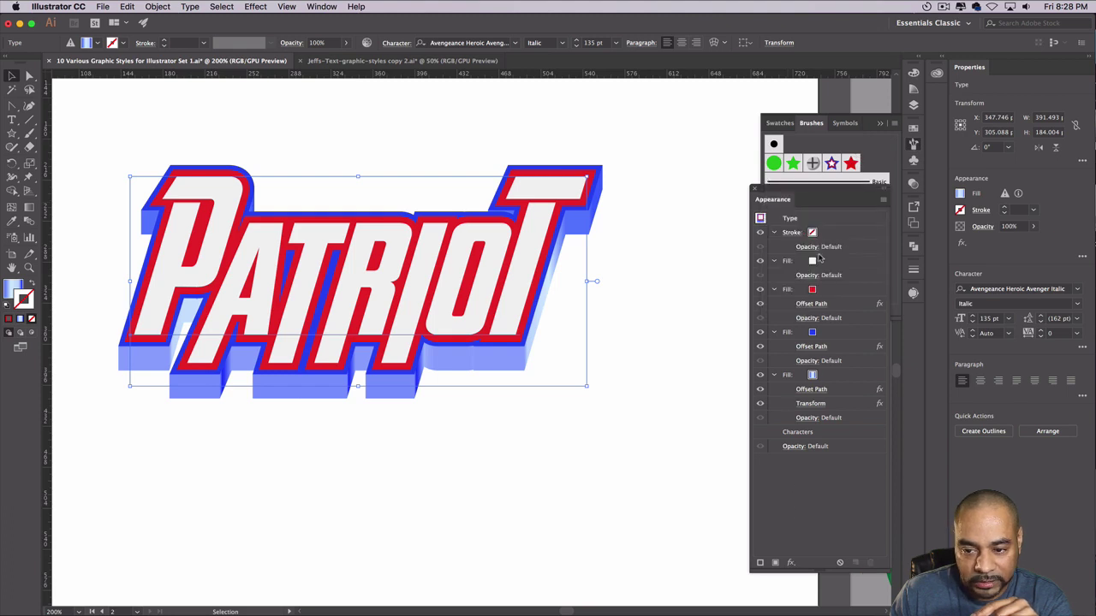
{"action": "left_click", "coordinate": [819, 232]}
{"action": "left_click", "coordinate": [820, 234]}
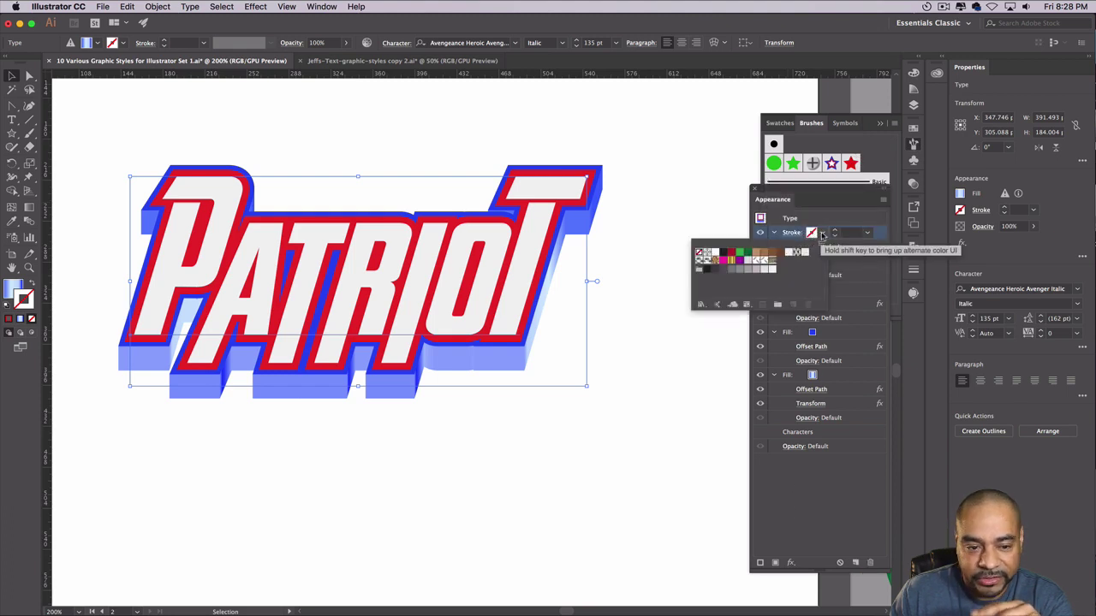
{"action": "left_click", "coordinate": [762, 256]}
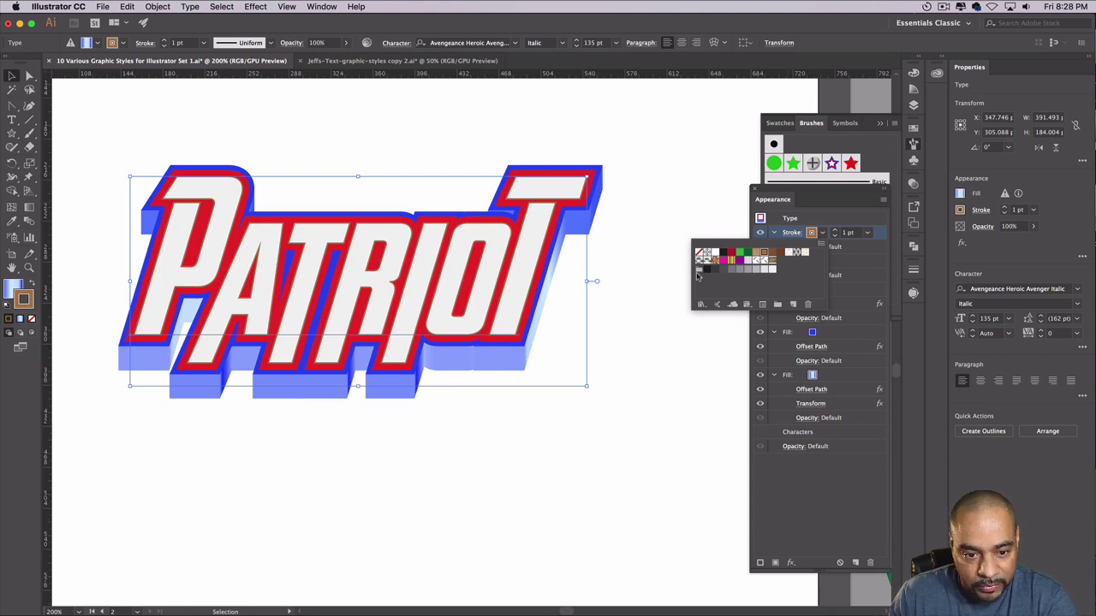
{"action": "left_click", "coordinate": [740, 262]}
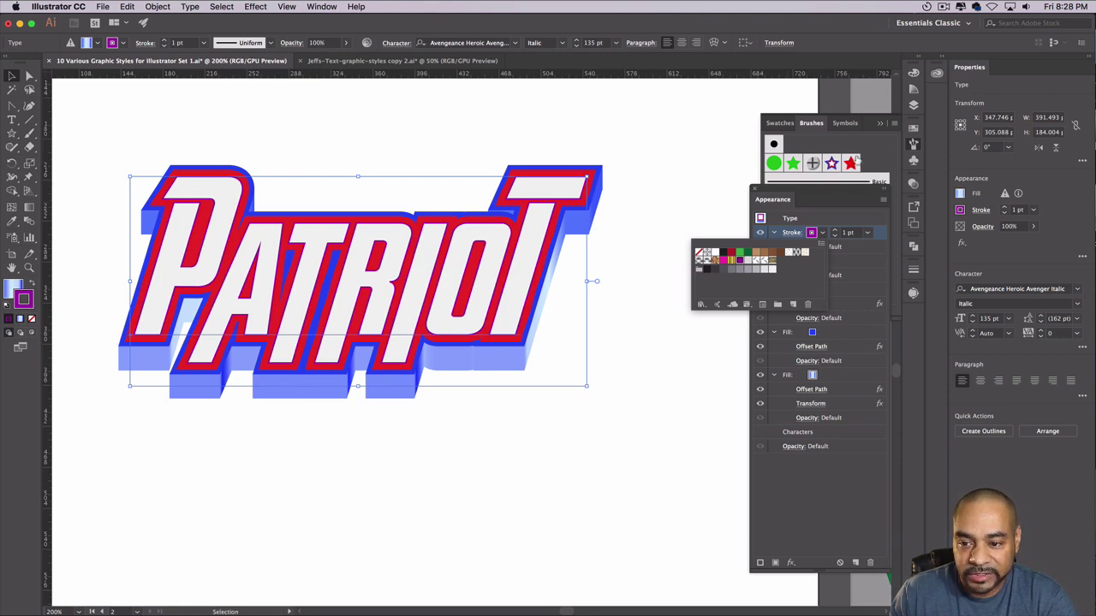
- Apply Scatter Brush 5 to the stroke and tuck the Brushes panel away
{"action": "left_click", "coordinate": [859, 139]}
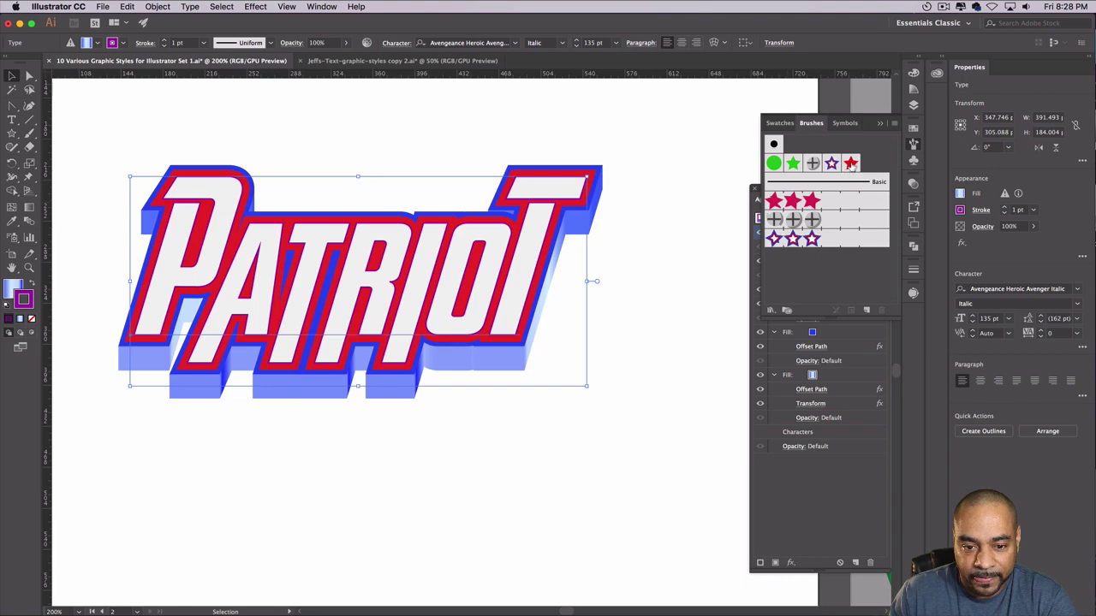
{"action": "left_click", "coordinate": [850, 163]}
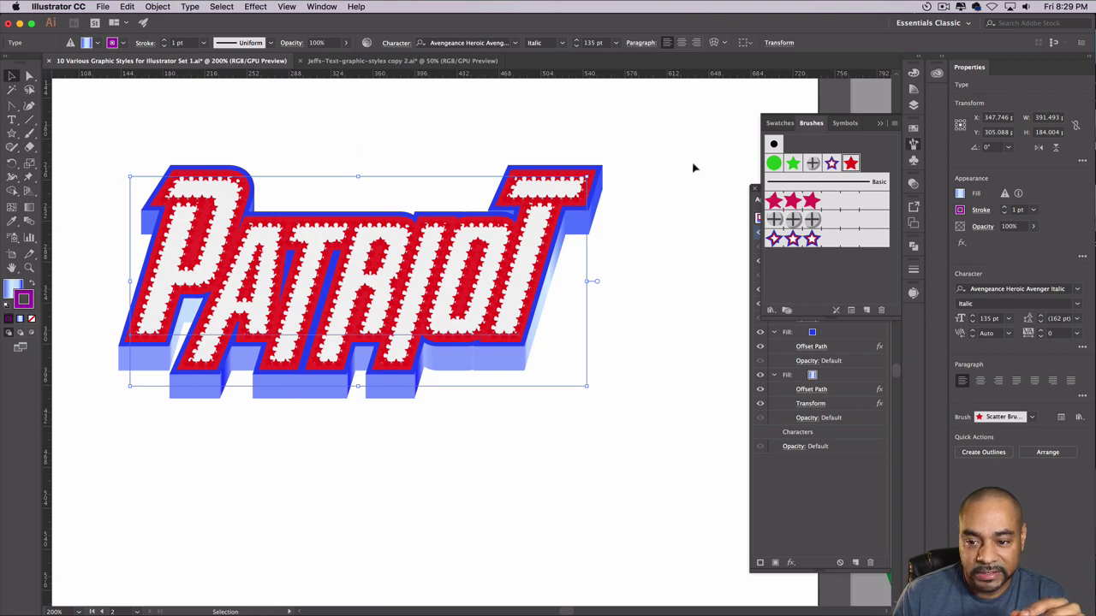
{"action": "left_click", "coordinate": [797, 468]}
{"action": "mouse_move", "coordinate": [807, 197]}
{"action": "left_mouse_down"}
{"action": "mouse_move", "coordinate": [689, 186]}
{"action": "mouse_move", "coordinate": [722, 155]}
{"action": "left_mouse_up"}
{"action": "left_click", "coordinate": [807, 126]}
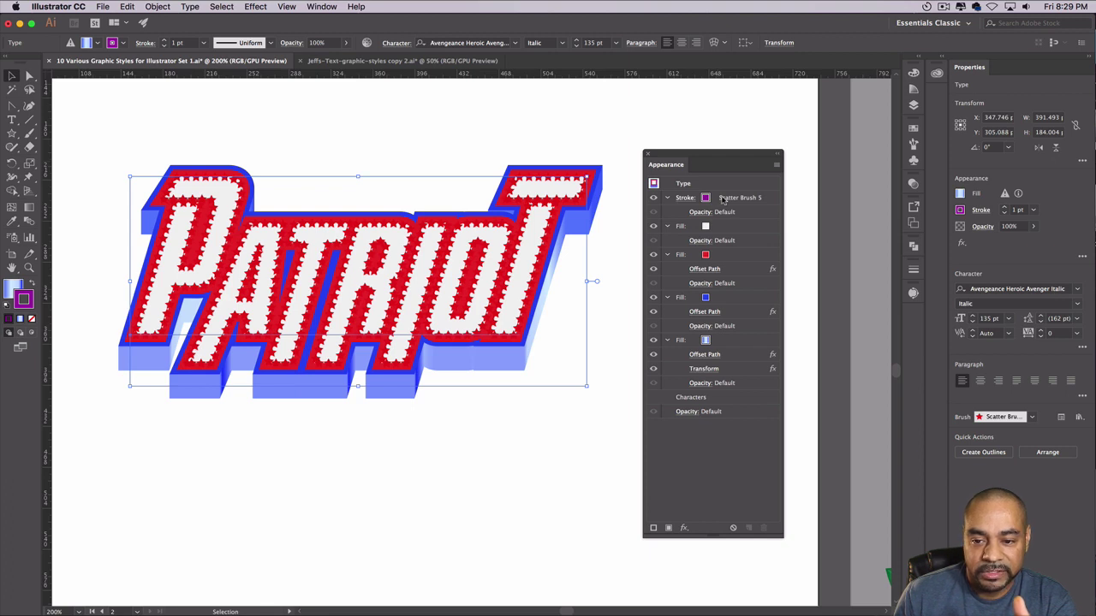
- Add an Offset Path effect to the star stroke, previewing a 15 pt offset
{"action": "left_click", "coordinate": [689, 202]}
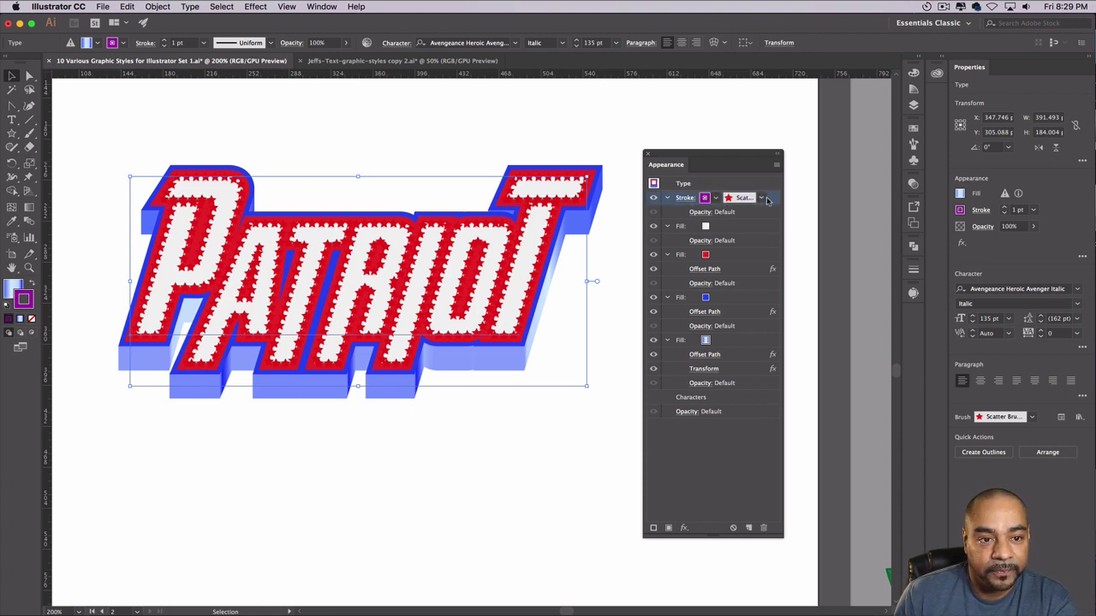
{"action": "left_click", "coordinate": [233, 6]}
{"action": "mouse_move", "coordinate": [292, 111]}
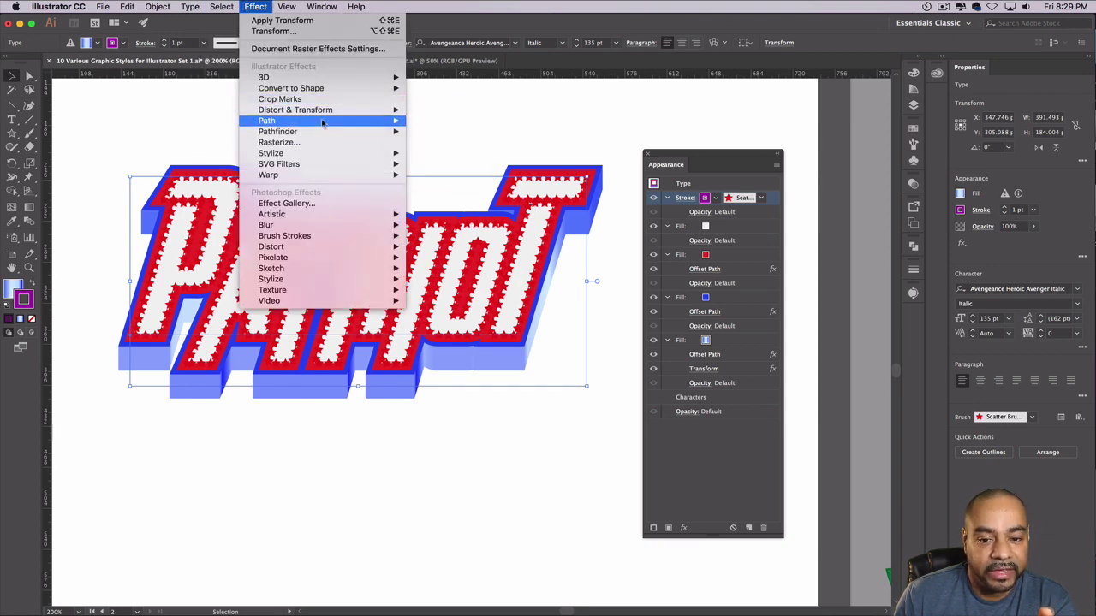
{"action": "mouse_move", "coordinate": [343, 120]}
{"action": "left_click", "coordinate": [445, 119]}
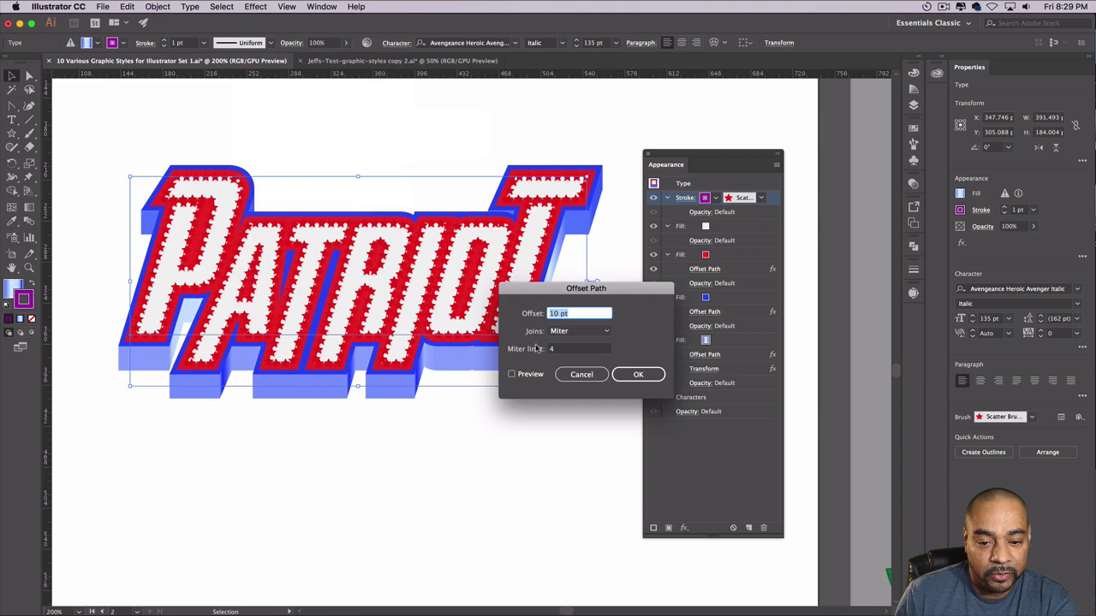
{"action": "left_click", "coordinate": [511, 374]}
{"action": "double_click", "coordinate": [563, 314]}
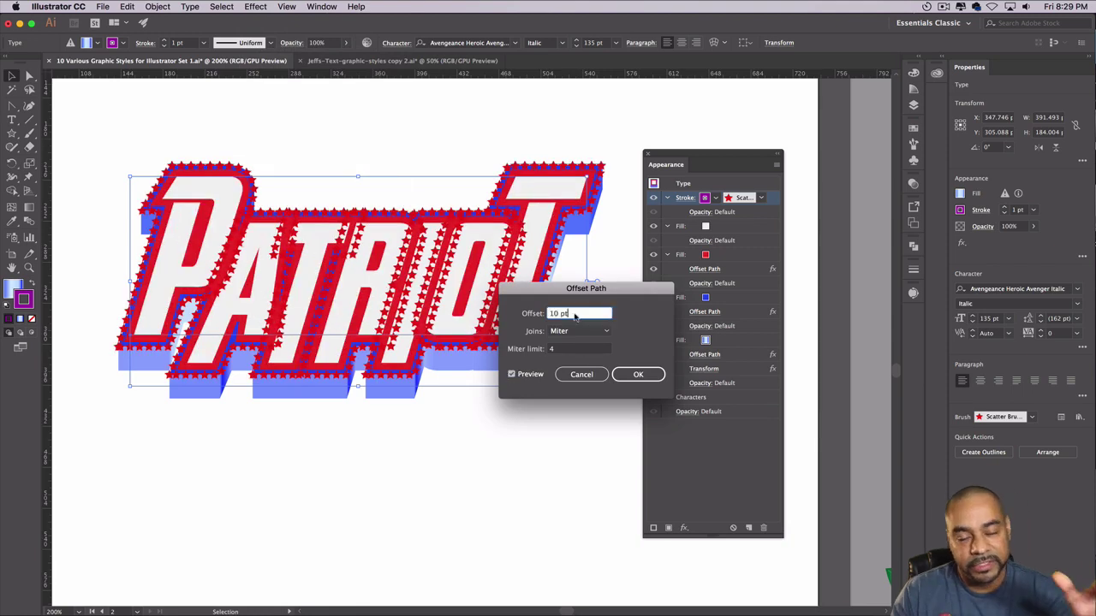
{"action": "type", "text": "15"}
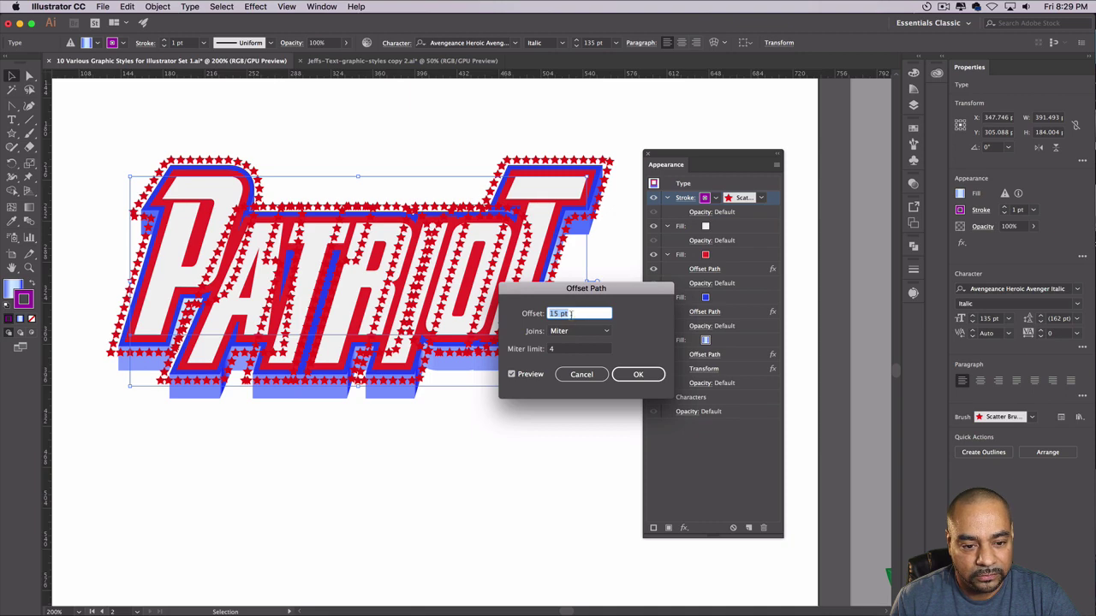
- Raise the offset to 36 pt and move the stroke beneath all fills
{"action": "key", "text": "Up"}
{"action": "key", "text": "Up"}
{"action": "key", "text": "Up"}
{"action": "key", "text": "Up"}
{"action": "key", "text": "Up"}
{"action": "key", "text": "Up"}
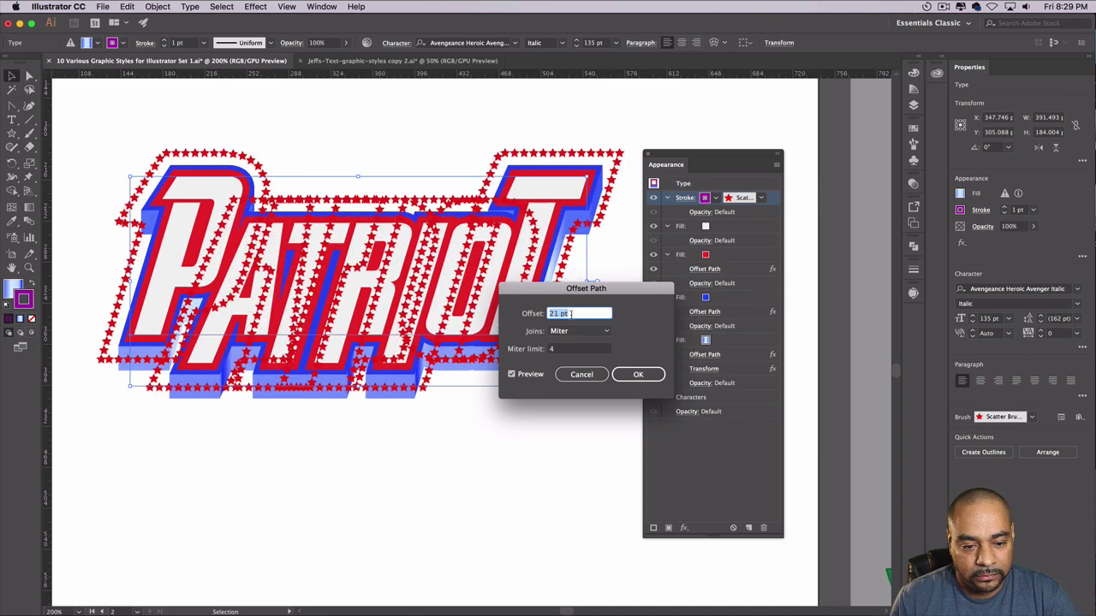
{"action": "key", "text": "Up"}
{"action": "key", "text": "Up"}
{"action": "key", "text": "Up"}
{"action": "key", "text": "Up"}
{"action": "key", "text": "Up"}
{"action": "key", "text": "Up"}
{"action": "key", "text": "Up"}
{"action": "key", "text": "Up"}
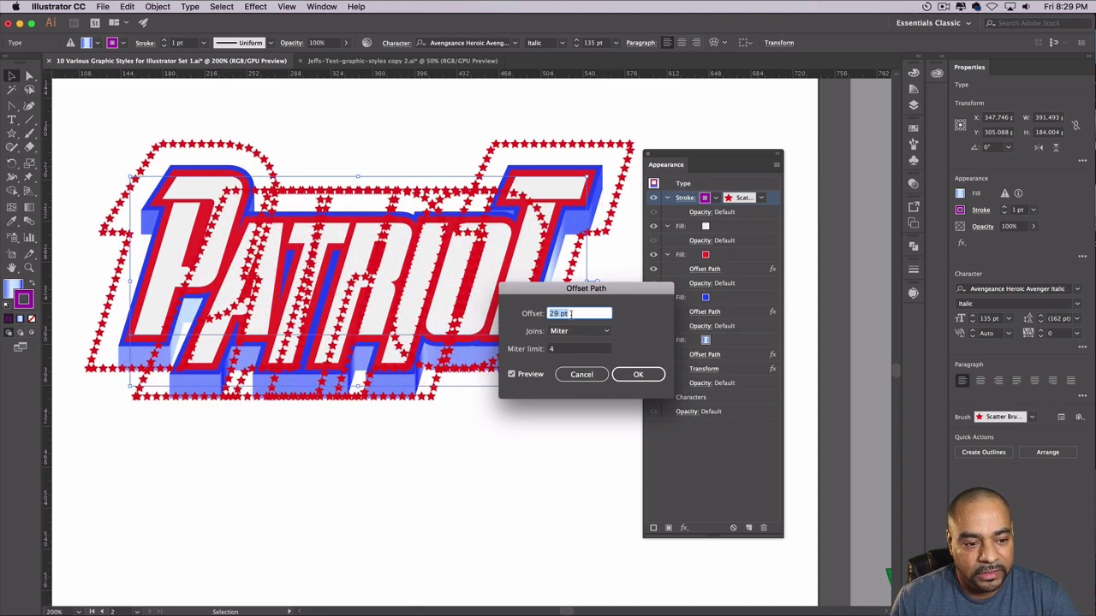
{"action": "key", "text": "Up"}
{"action": "key", "text": "Up"}
{"action": "key", "text": "Up"}
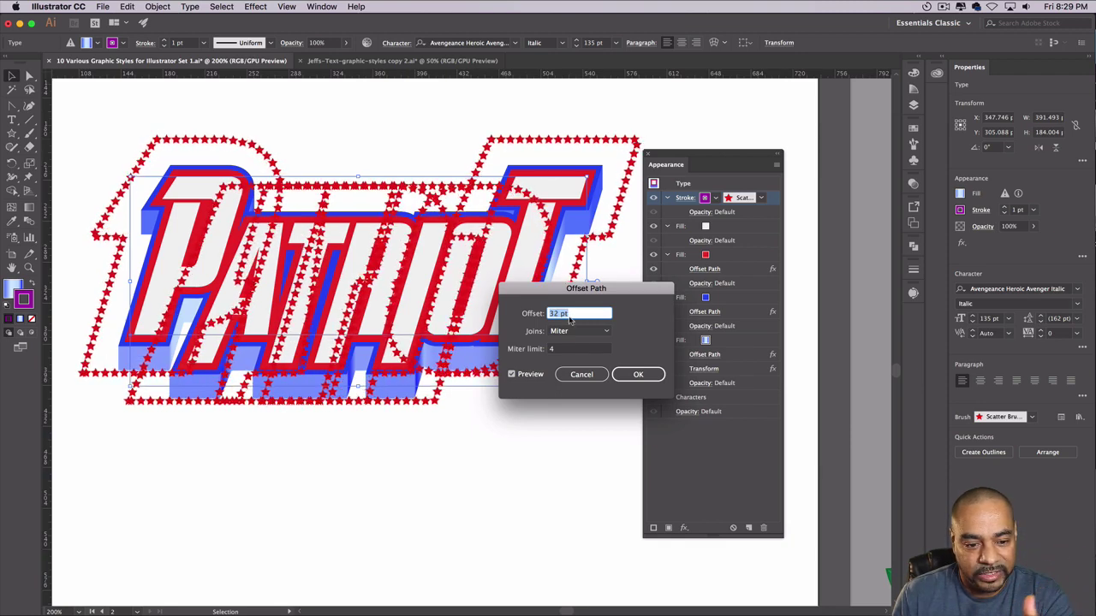
{"action": "key", "text": "Up"}
{"action": "key", "text": "Up"}
{"action": "key", "text": "Up"}
{"action": "key", "text": "Up"}
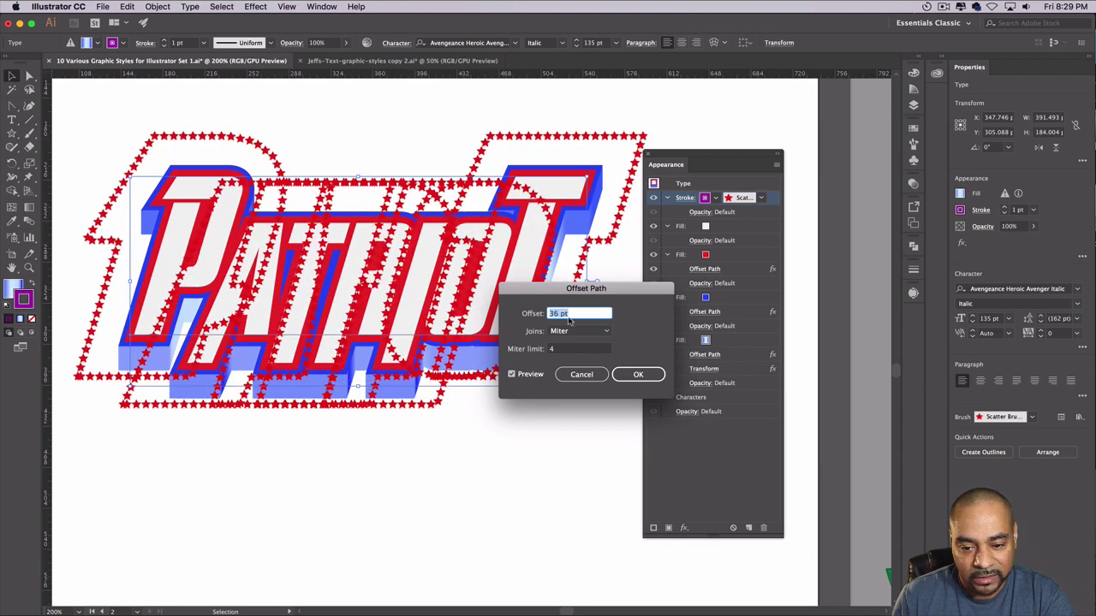
{"action": "left_click", "coordinate": [638, 375]}
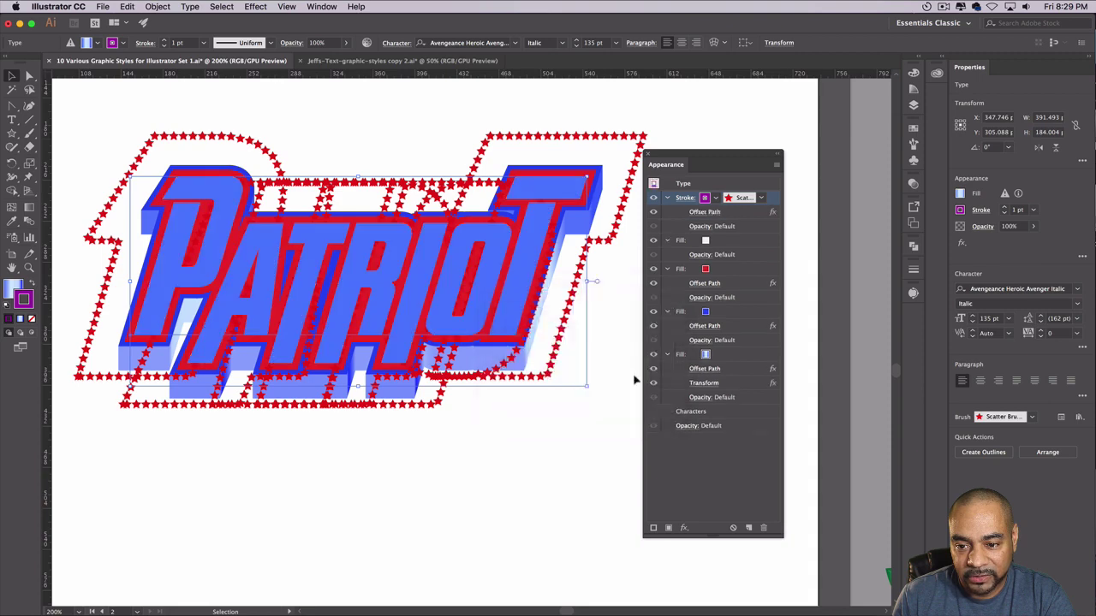
{"action": "left_click_drag", "start_coordinate": [776, 198], "coordinate": [751, 400]}
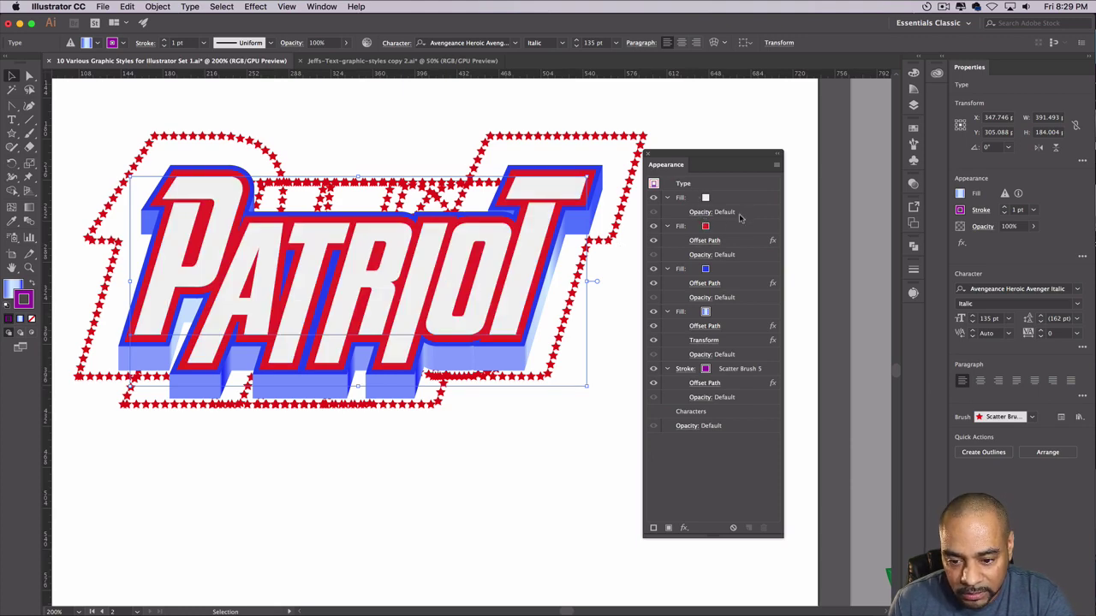
- Reopen the star stroke's Offset Path and lower the offset to 13 pt
{"action": "left_click", "coordinate": [704, 372]}
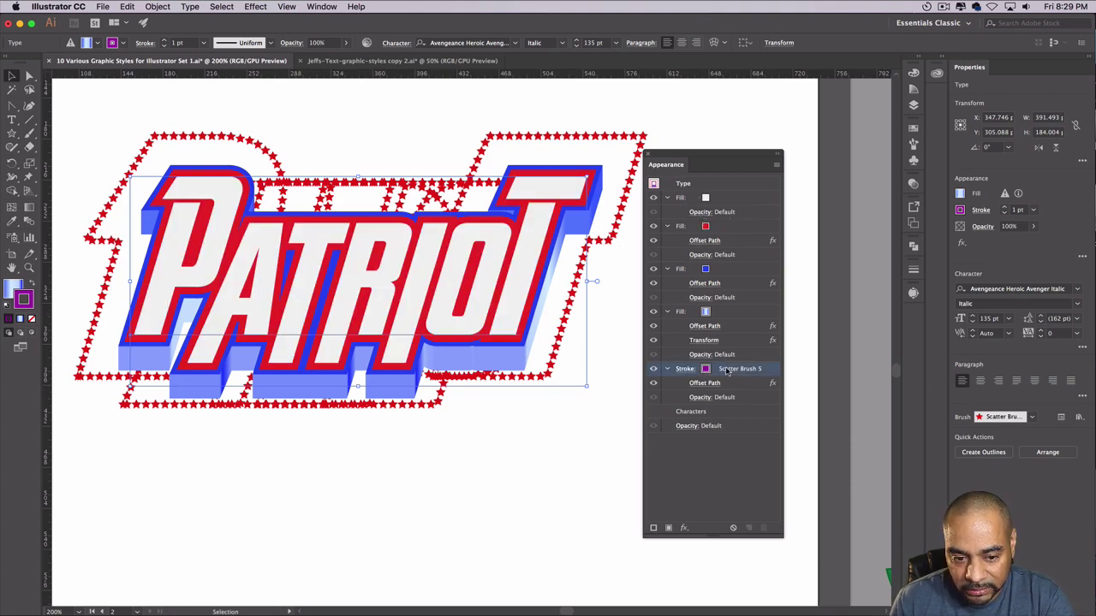
{"action": "left_click", "coordinate": [705, 382]}
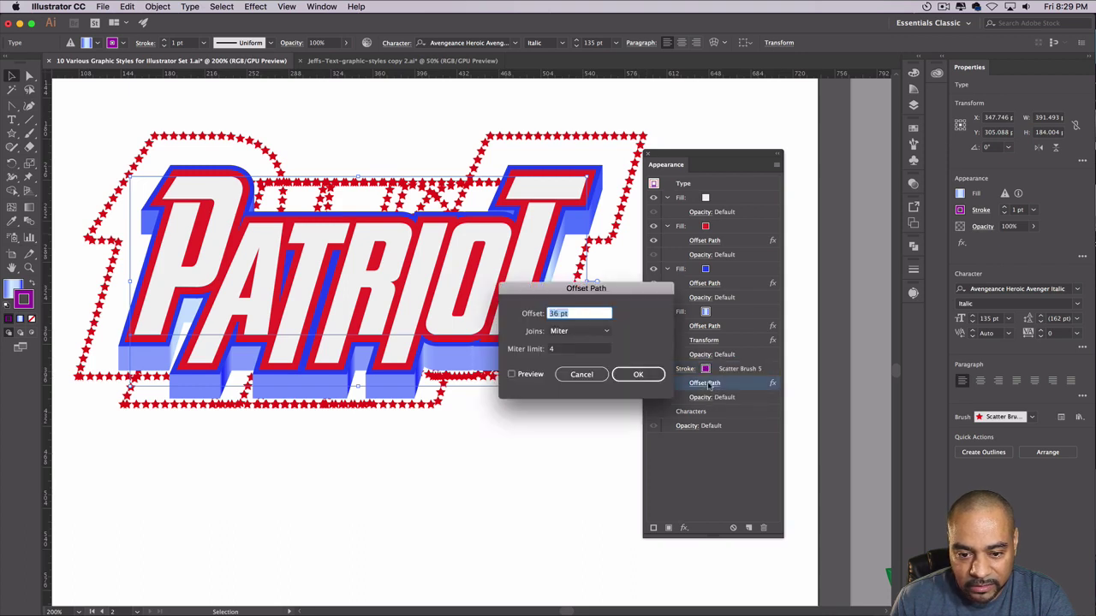
{"action": "key", "text": "Down"}
{"action": "key", "text": "Down"}
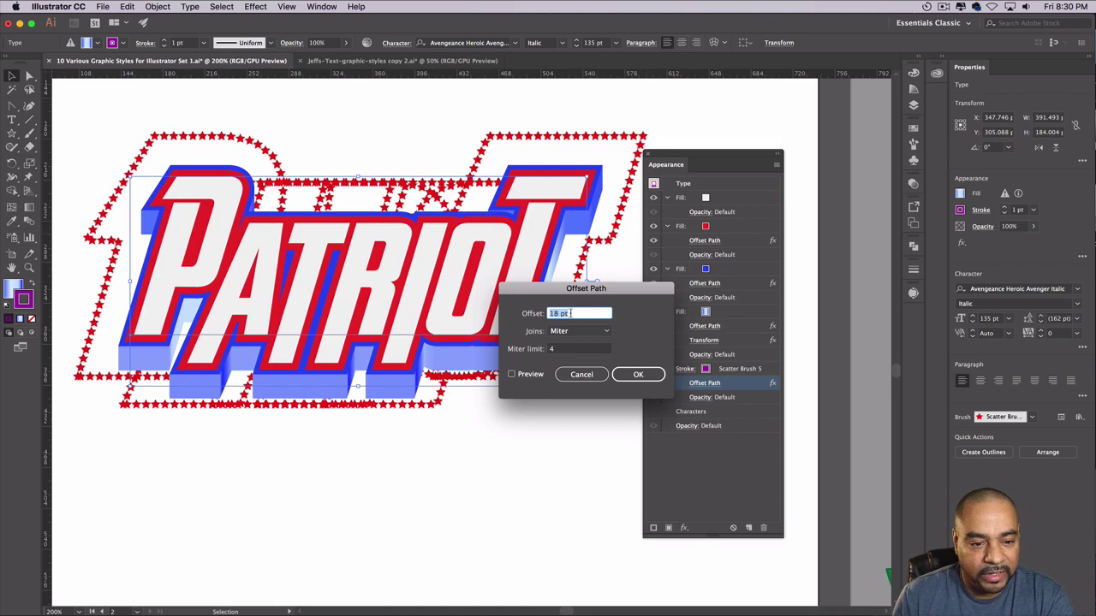
{"action": "left_click", "coordinate": [512, 375]}
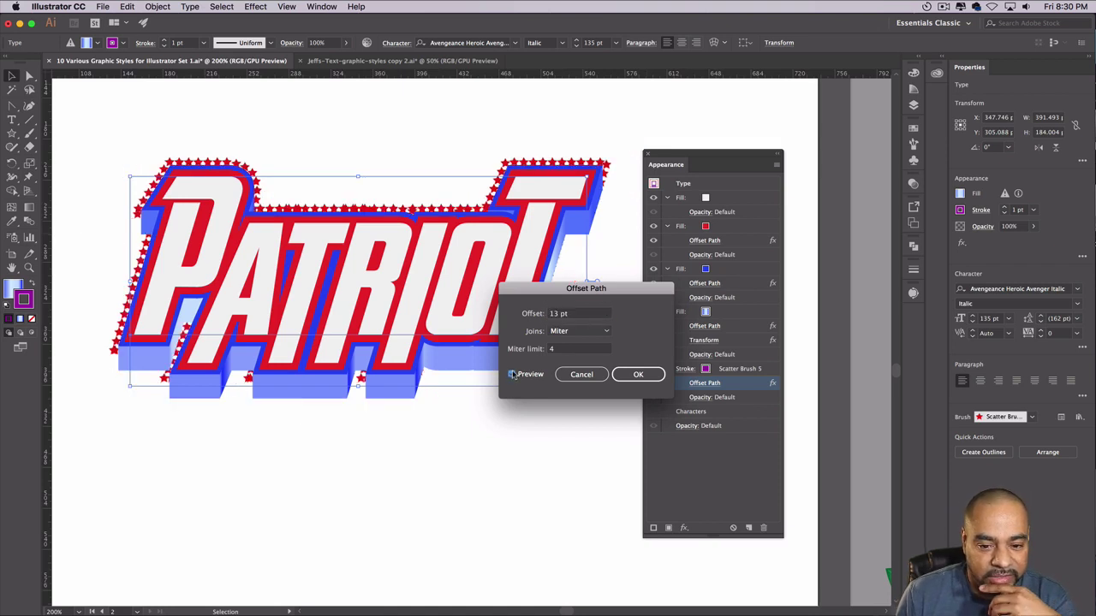
{"action": "left_click", "coordinate": [638, 374]}
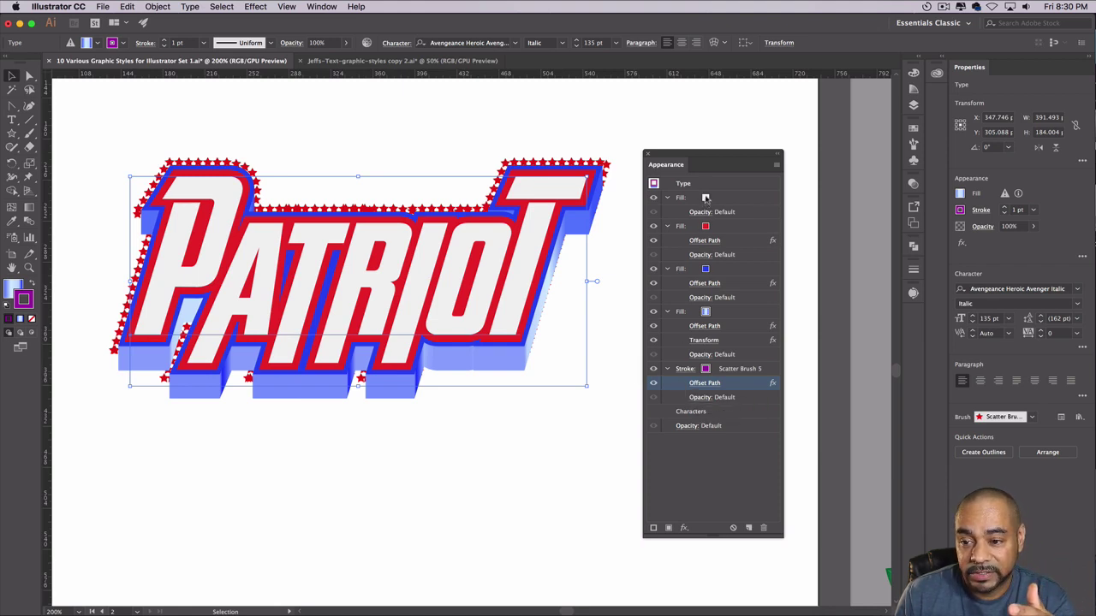
- In the red star scatter brush's options, set star size to Random, 14–130%
{"action": "left_click", "coordinate": [913, 143]}
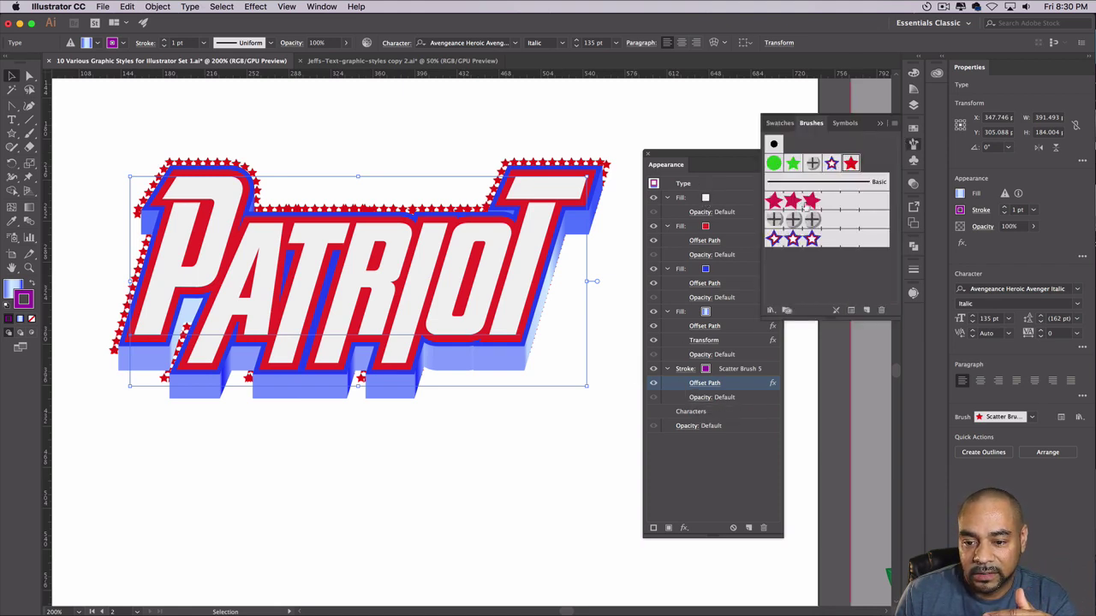
{"action": "double_click", "coordinate": [852, 163]}
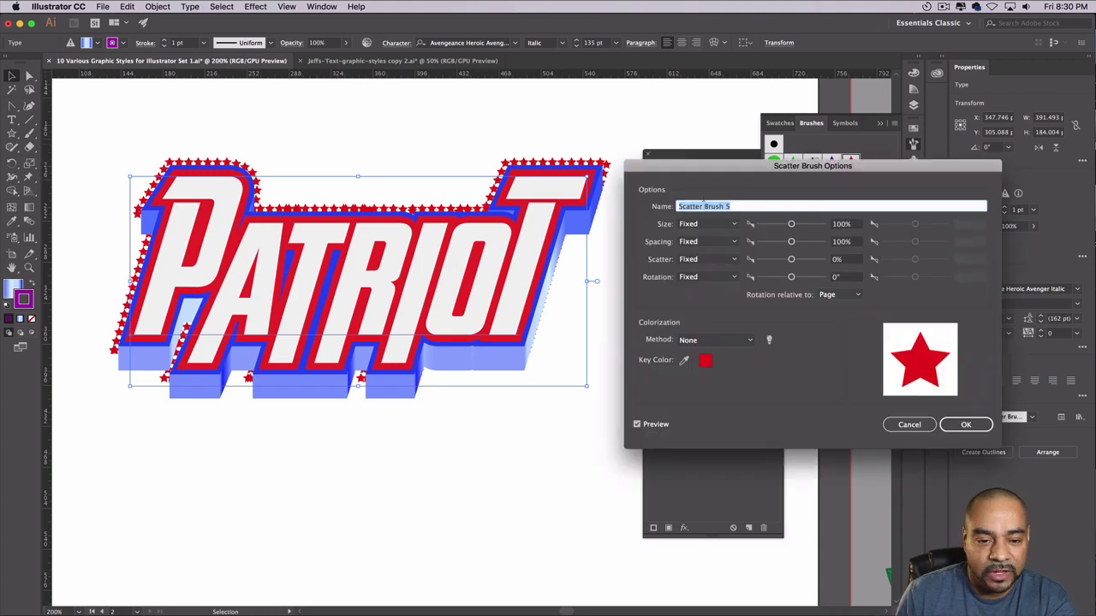
{"action": "mouse_move", "coordinate": [715, 171]}
{"action": "left_mouse_down"}
{"action": "mouse_move", "coordinate": [739, 123]}
{"action": "mouse_move", "coordinate": [727, 143]}
{"action": "left_mouse_up"}
{"action": "left_click", "coordinate": [727, 196]}
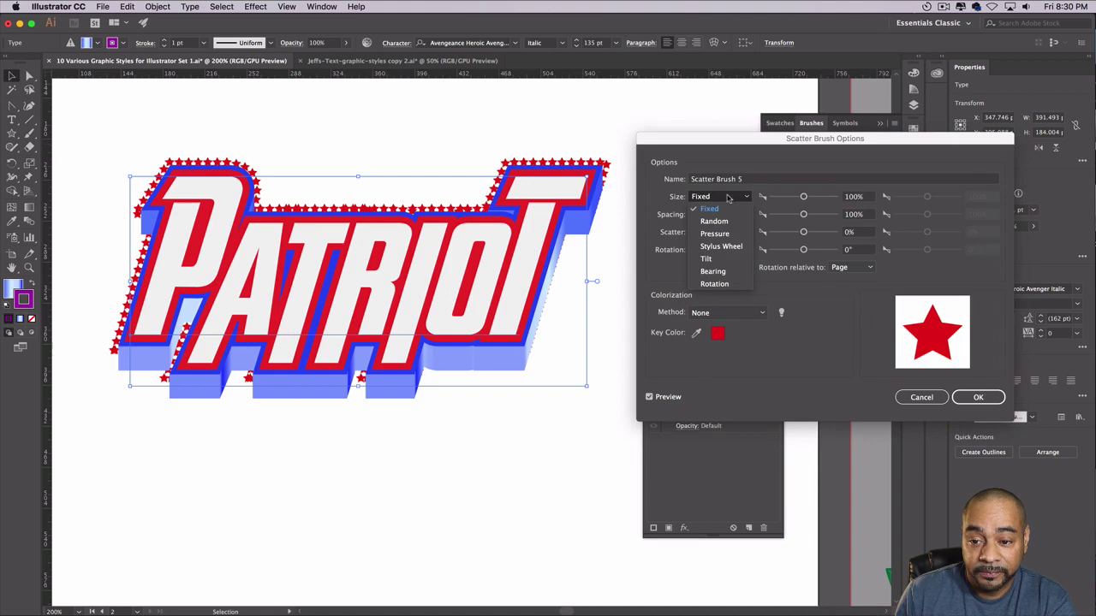
{"action": "left_click", "coordinate": [719, 221]}
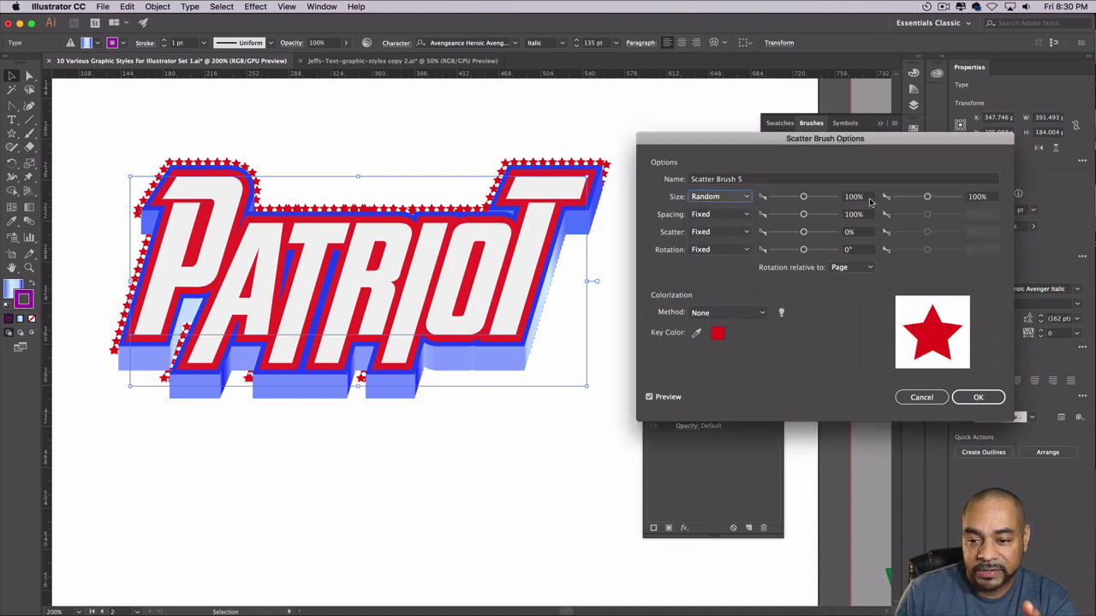
{"action": "left_click_drag", "start_coordinate": [809, 200], "coordinate": [774, 199]}
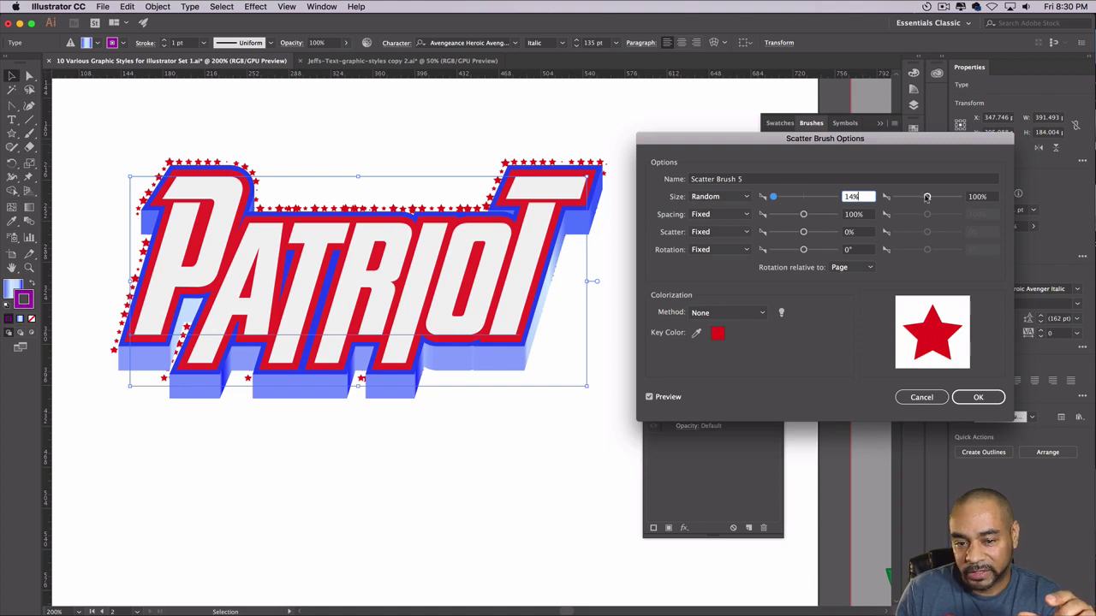
{"action": "left_click_drag", "start_coordinate": [926, 198], "coordinate": [928, 203]}
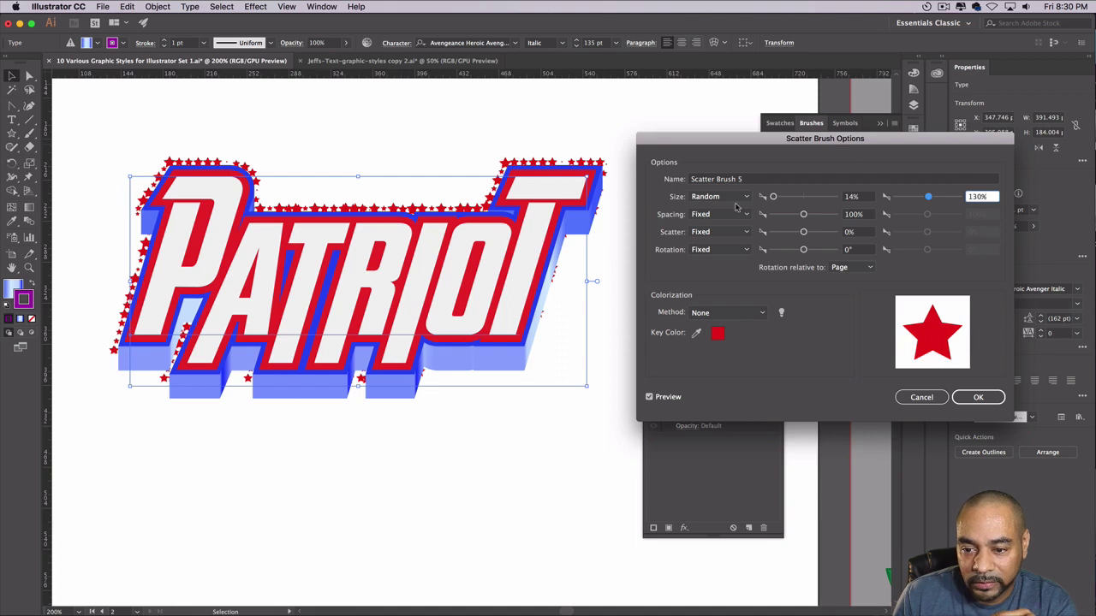
- Set the star spacing to Random, 100–373%
{"action": "left_click_drag", "start_coordinate": [803, 216], "coordinate": [813, 215]}
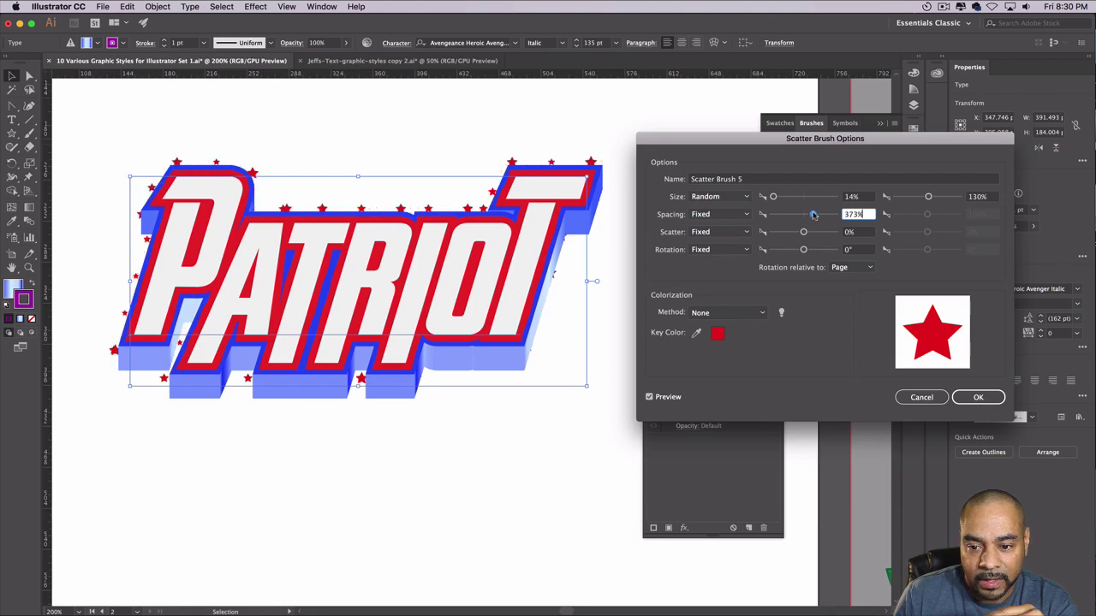
{"action": "left_click", "coordinate": [711, 214]}
{"action": "left_click", "coordinate": [714, 239]}
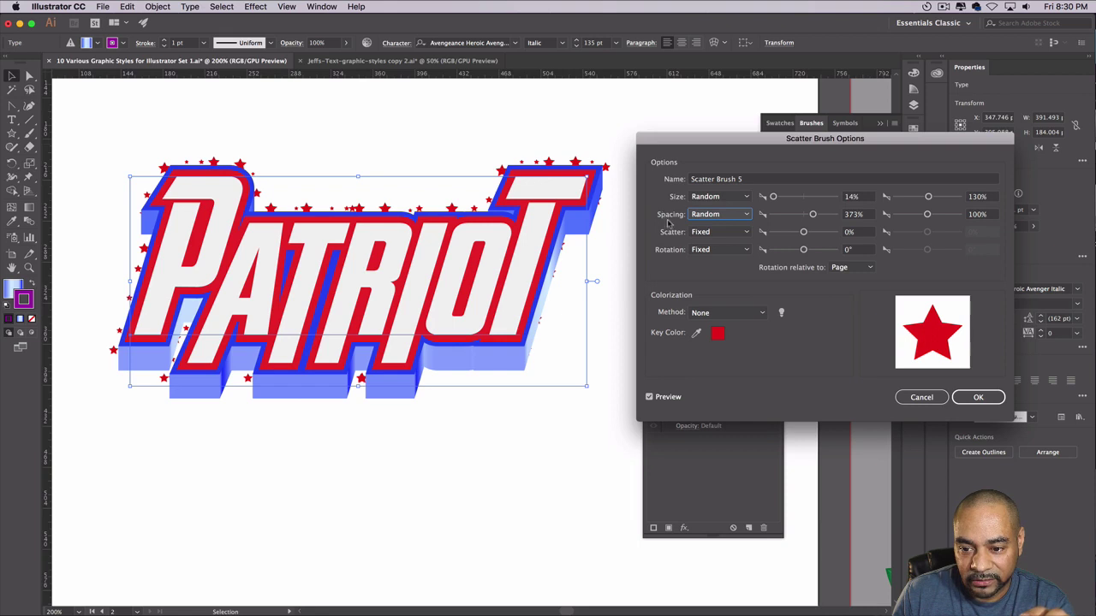
{"action": "left_click", "coordinate": [813, 215]}
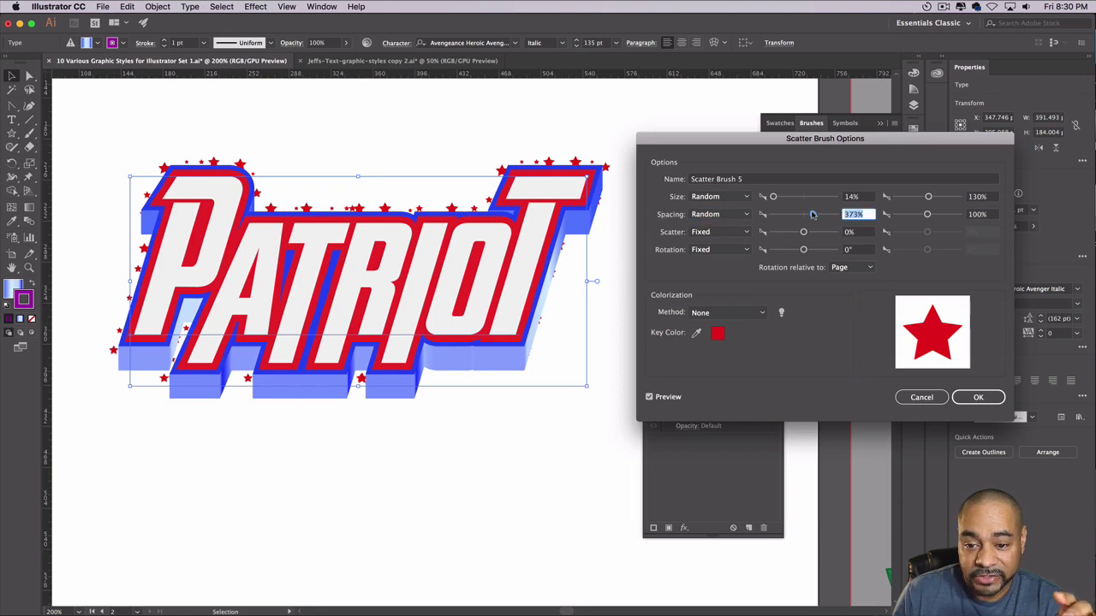
- Set scatter to Random, 23–352%, confirm, and apply the changes to existing strokes
{"action": "left_click", "coordinate": [744, 235]}
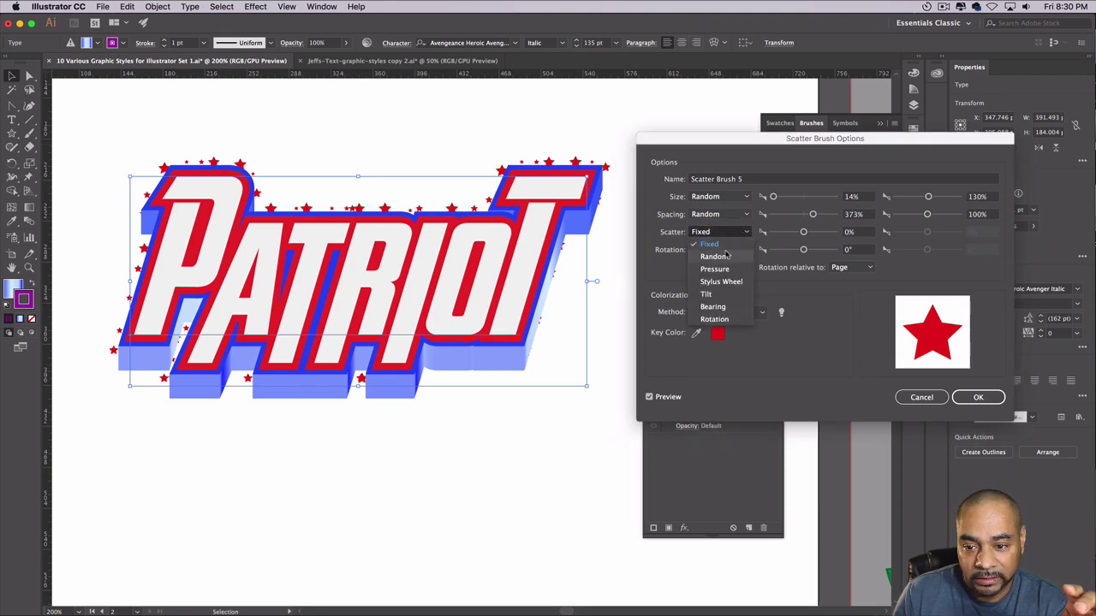
{"action": "left_click", "coordinate": [725, 252]}
{"action": "mouse_move", "coordinate": [802, 232]}
{"action": "left_mouse_down"}
{"action": "mouse_move", "coordinate": [790, 232]}
{"action": "mouse_move", "coordinate": [803, 232]}
{"action": "left_mouse_up"}
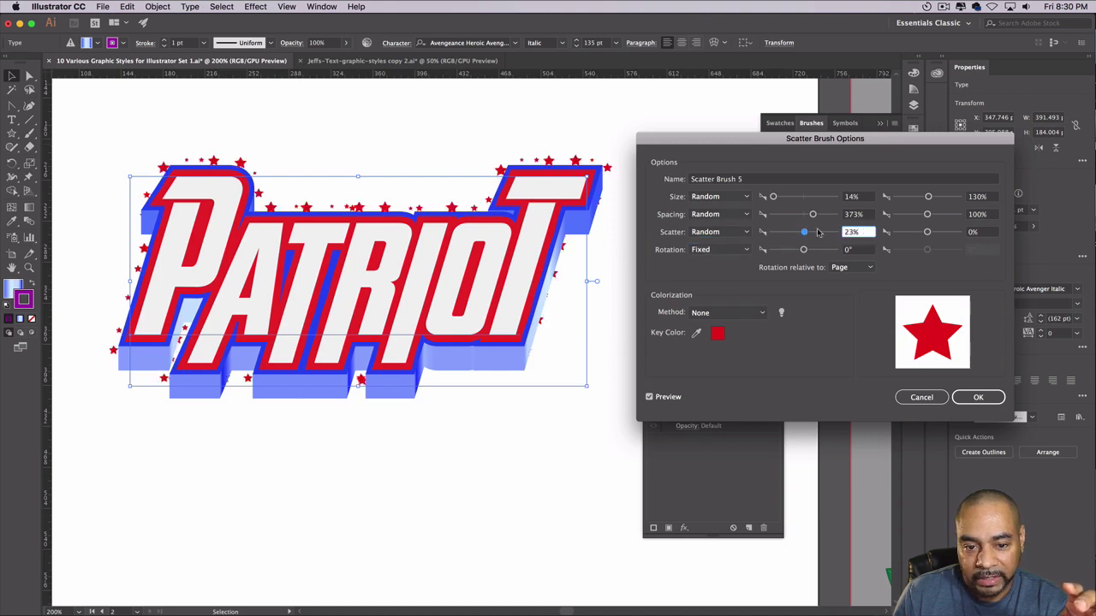
{"action": "left_click_drag", "start_coordinate": [927, 232], "coordinate": [940, 234]}
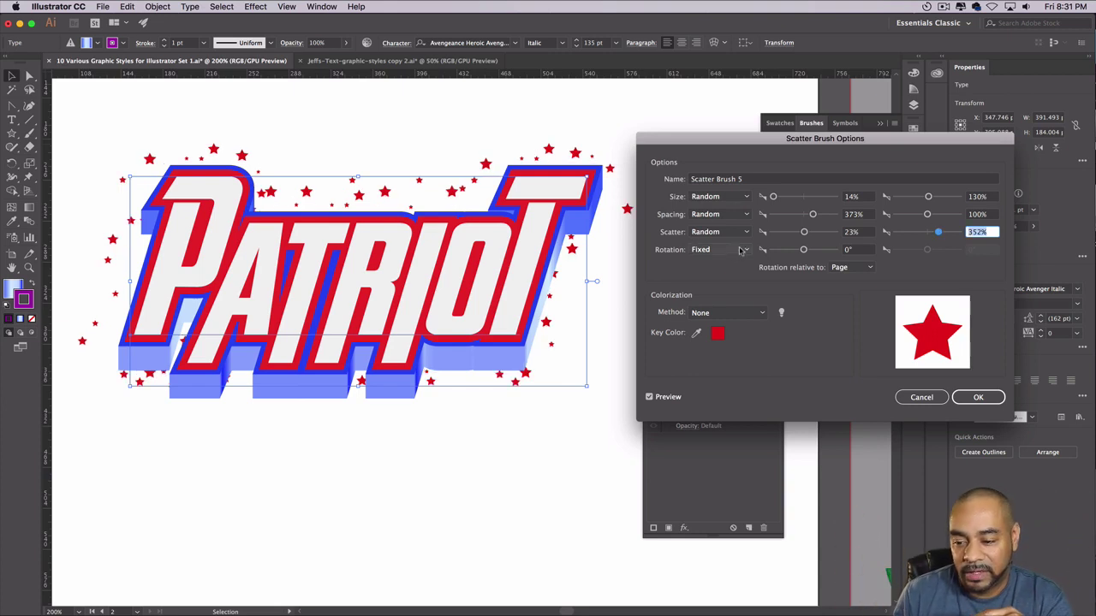
{"action": "left_click", "coordinate": [977, 398]}
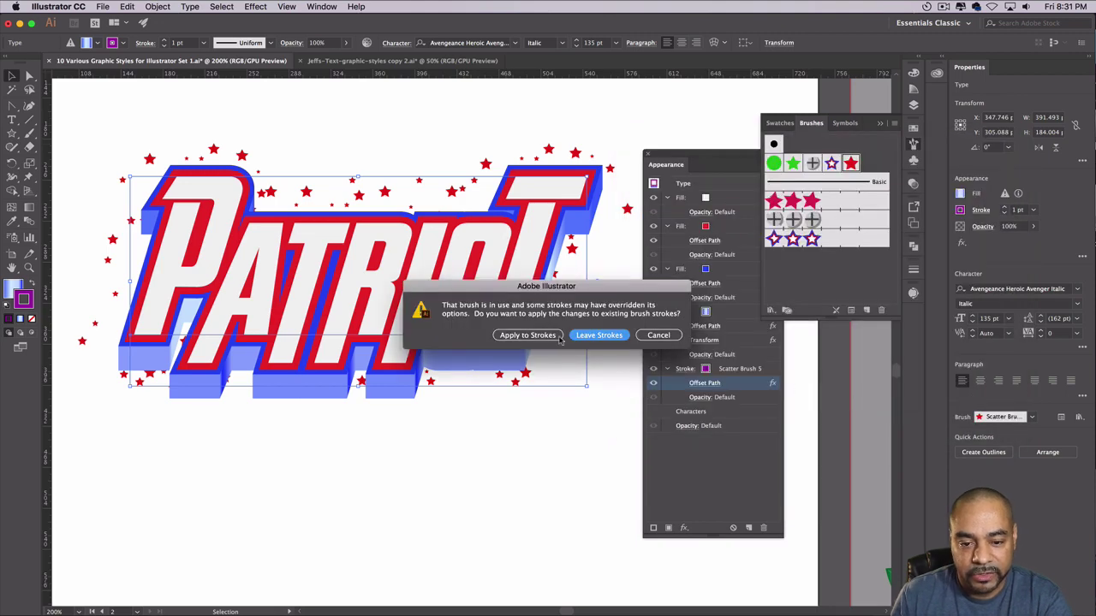
{"action": "left_click", "coordinate": [555, 336]}
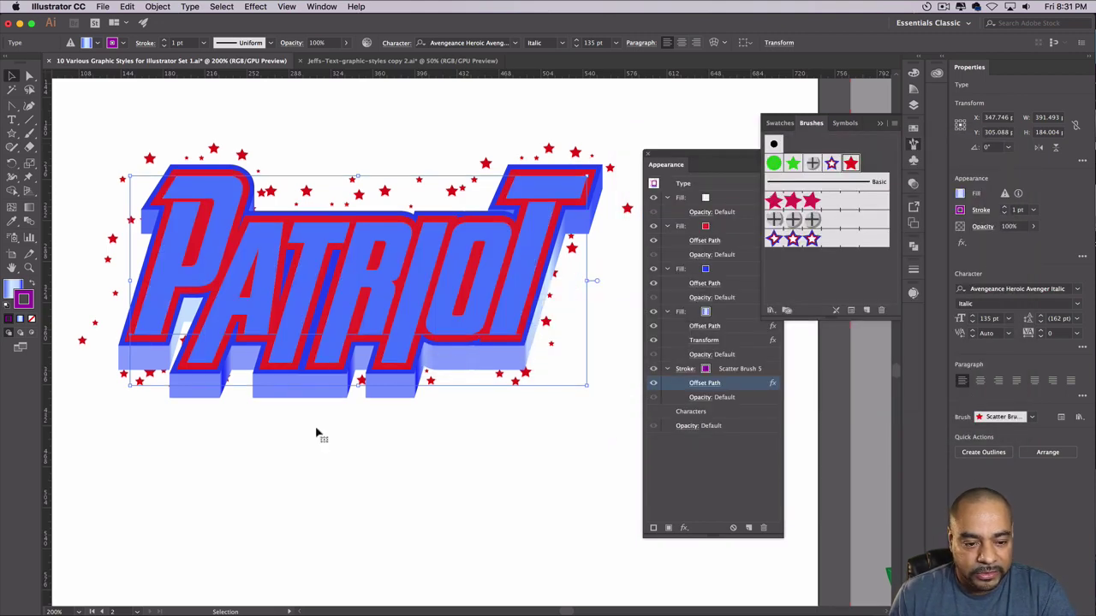
- Zoom out, close the Brushes and Appearance panels, and show the Graphic Styles panel
{"action": "scroll", "coordinate": [316, 434], "scroll_direction": "down", "scroll_amount": 2}
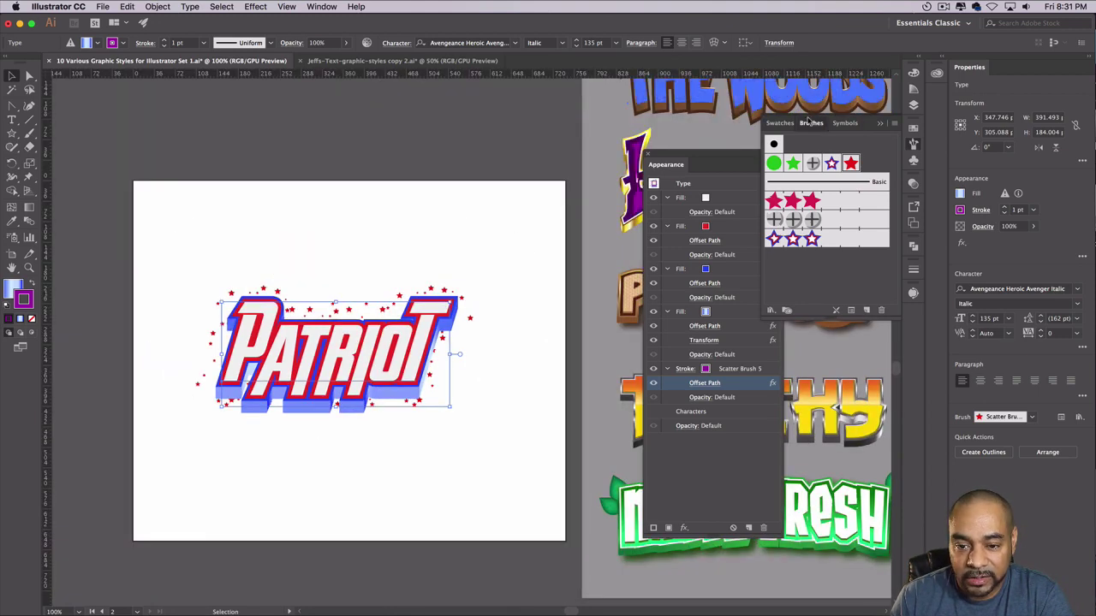
{"action": "left_click", "coordinate": [651, 163]}
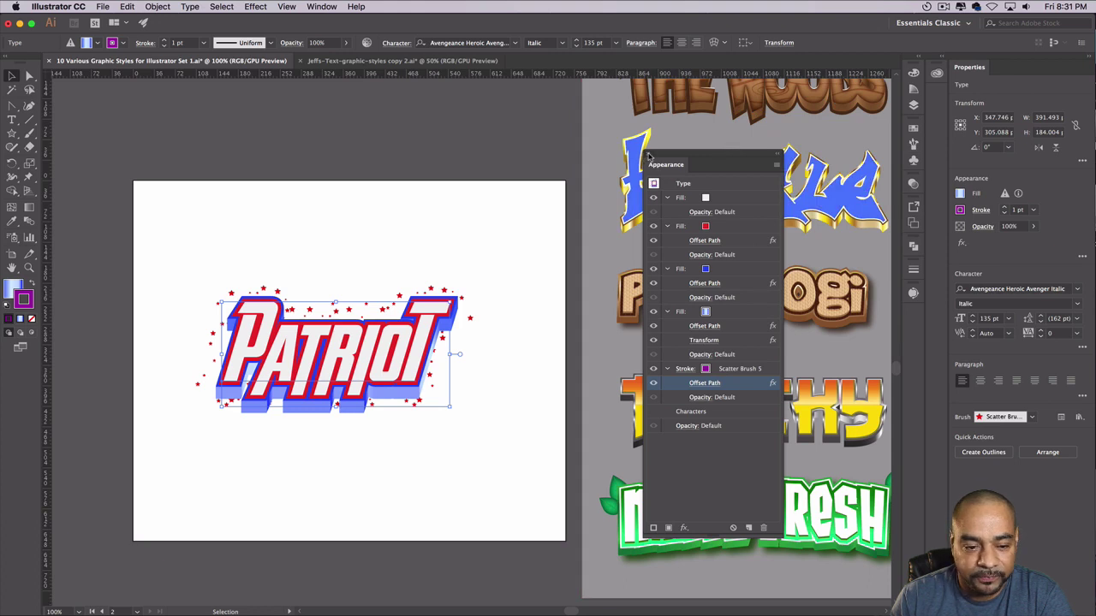
{"action": "left_click", "coordinate": [648, 157]}
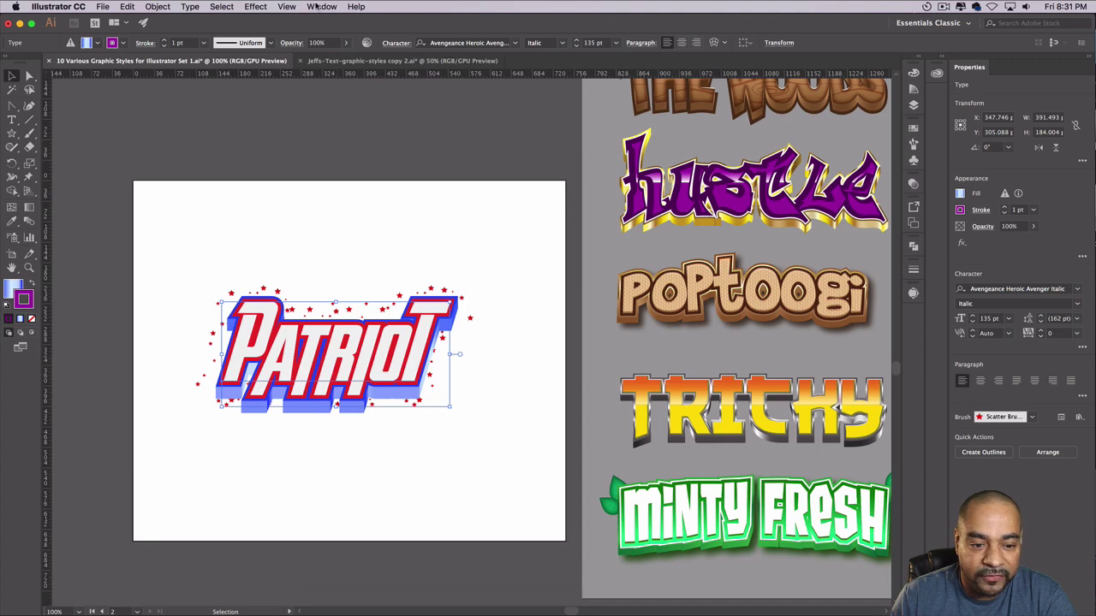
{"action": "left_click", "coordinate": [316, 6]}
{"action": "left_click", "coordinate": [370, 280]}
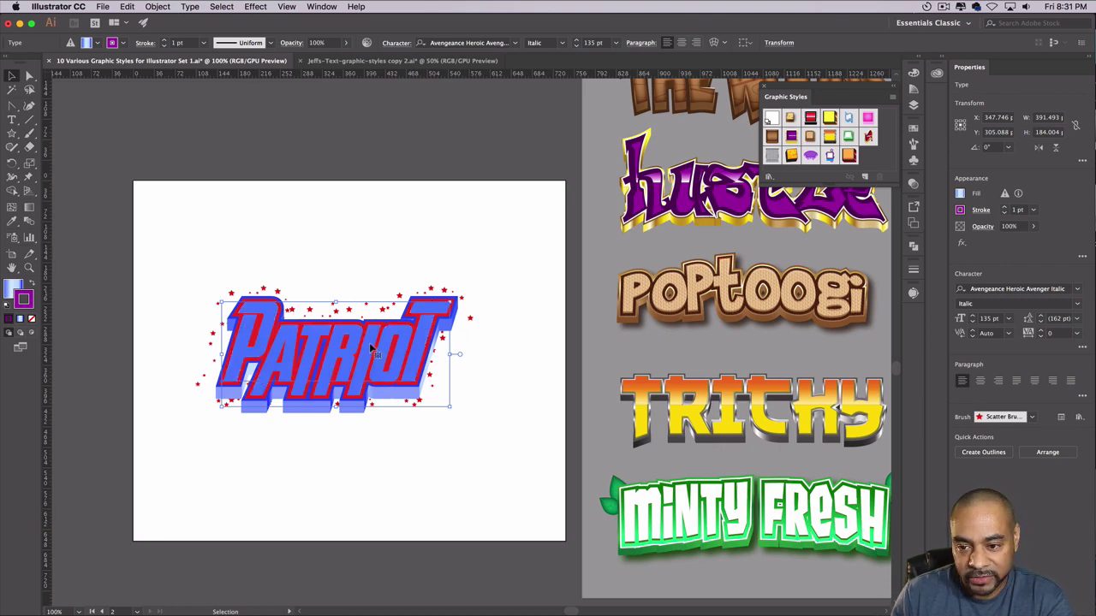
- Save PATRIOT's look as a new graphic style, then delete the PATRIOT text
{"action": "left_click_drag", "start_coordinate": [351, 364], "coordinate": [872, 165]}
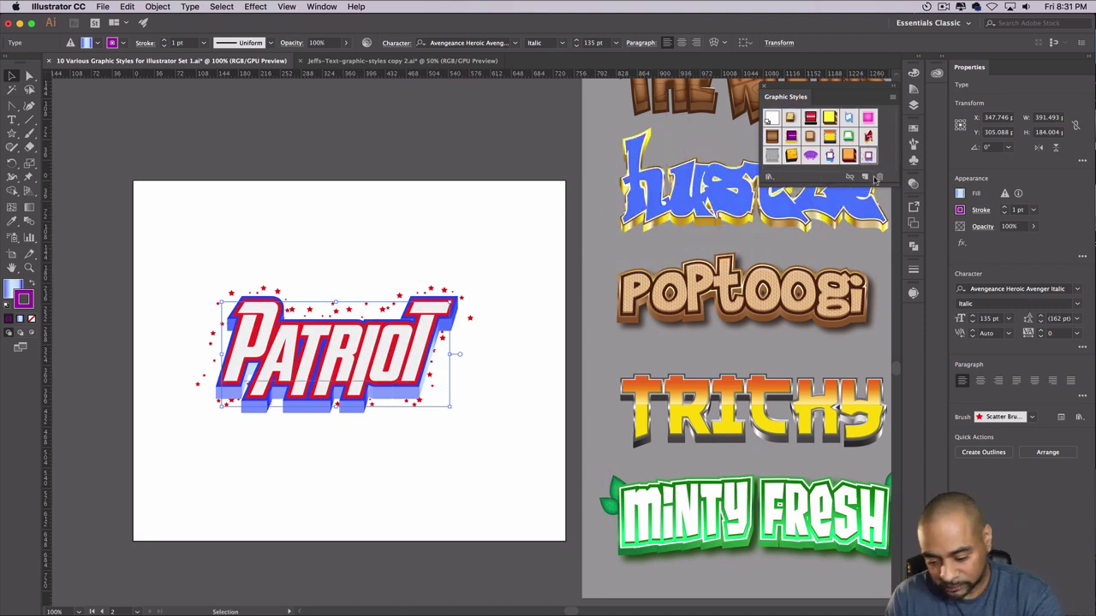
{"action": "key", "text": "Delete"}
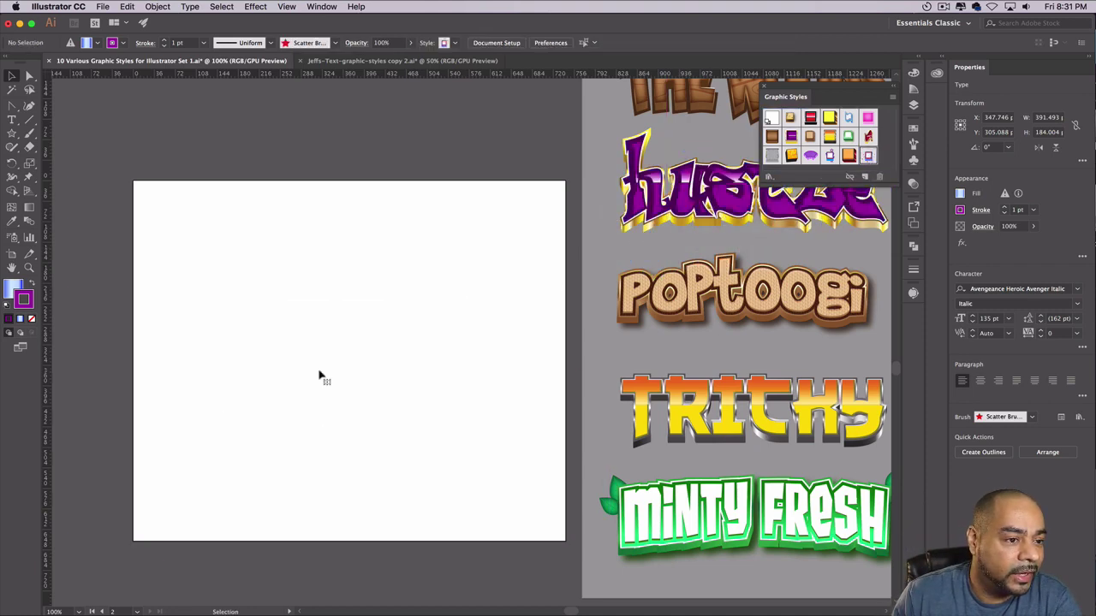
- Type the word 'Style' as a new text object on the artboard
{"action": "left_click", "coordinate": [12, 120]}
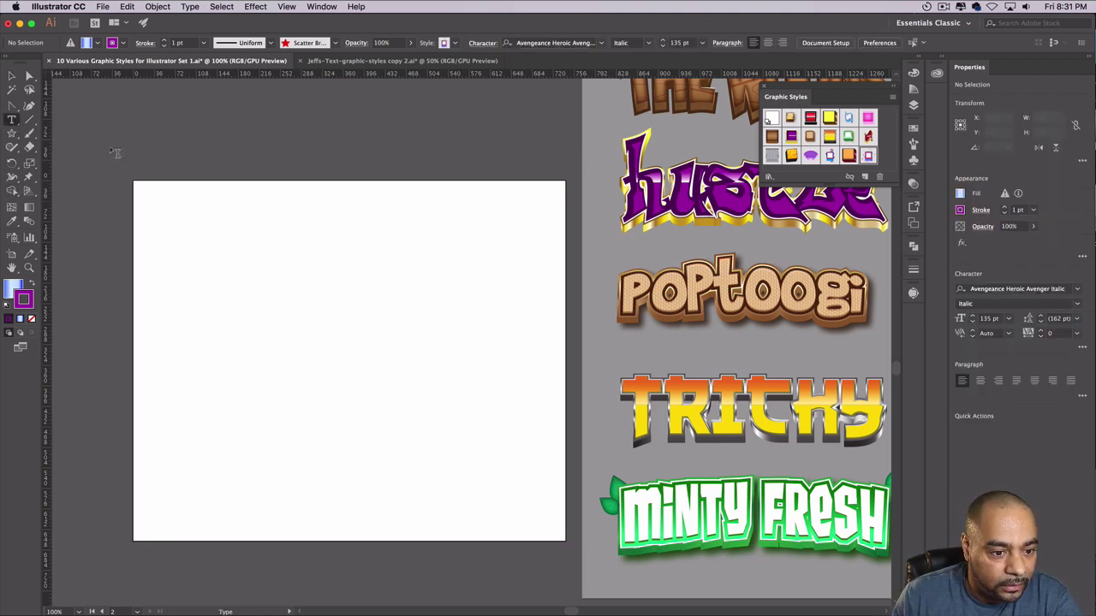
{"action": "left_click", "coordinate": [206, 344]}
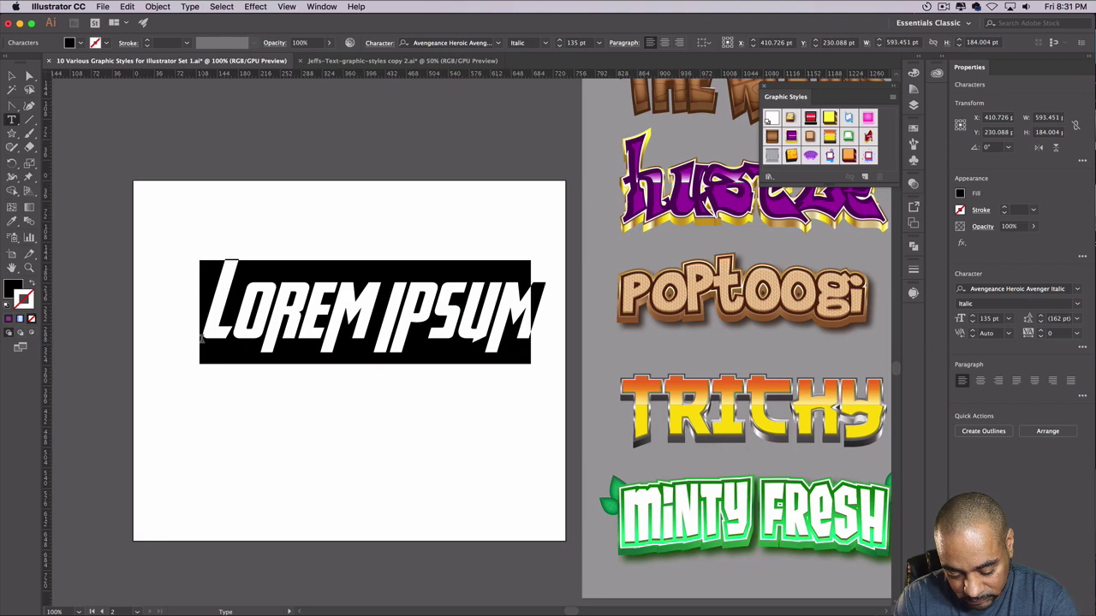
{"action": "type", "text": "Style"}
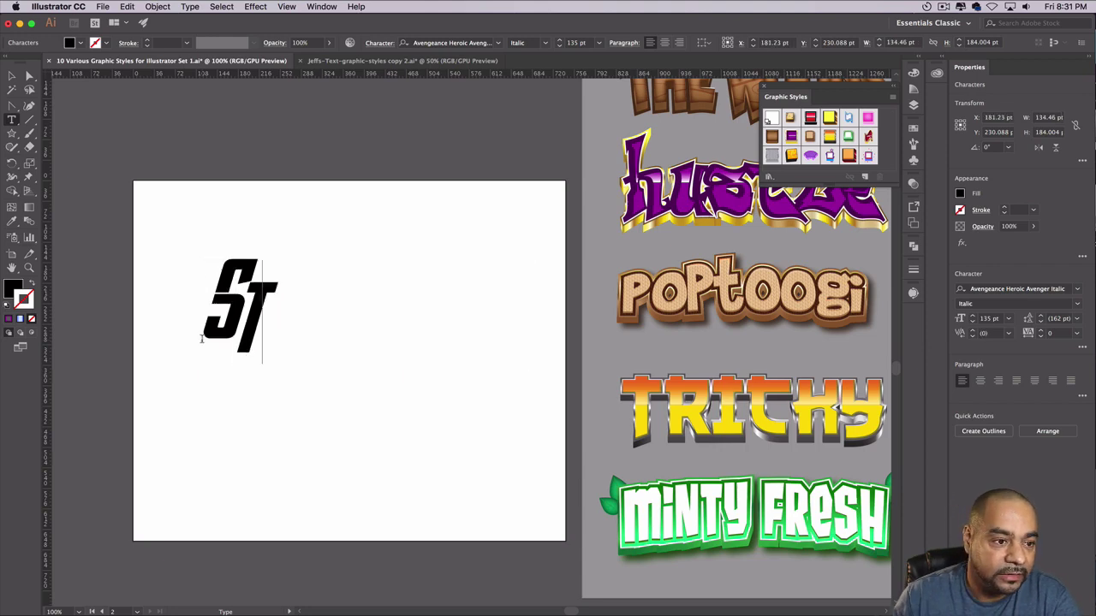
{"action": "key", "text": "Escape"}
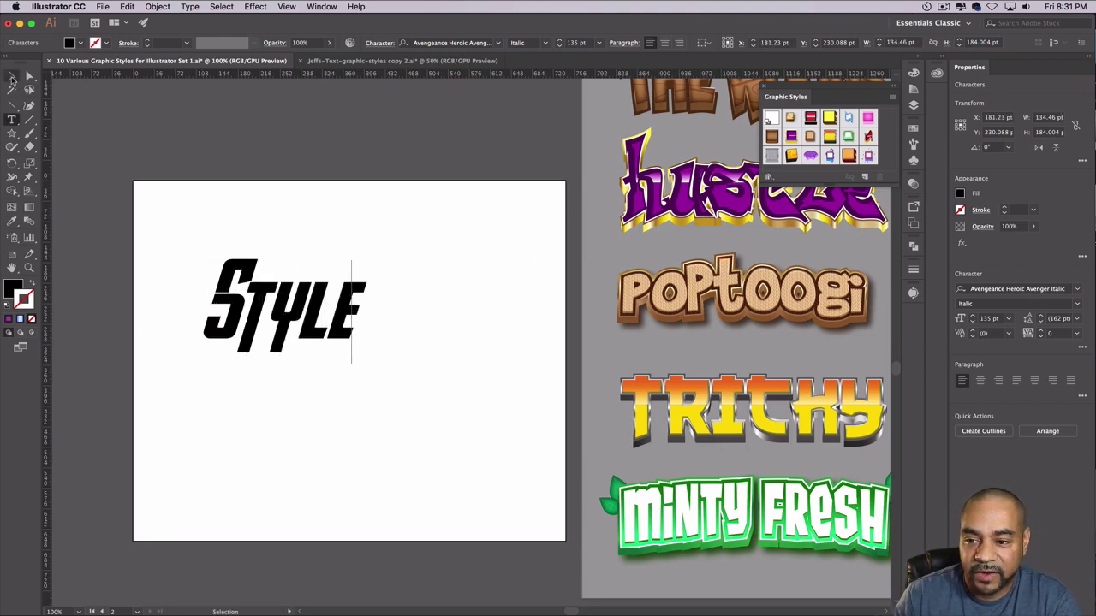
- Apply Graphic Style 8 to Style and duplicate it toward the artboard top
{"action": "left_click_drag", "start_coordinate": [257, 309], "coordinate": [274, 312]}
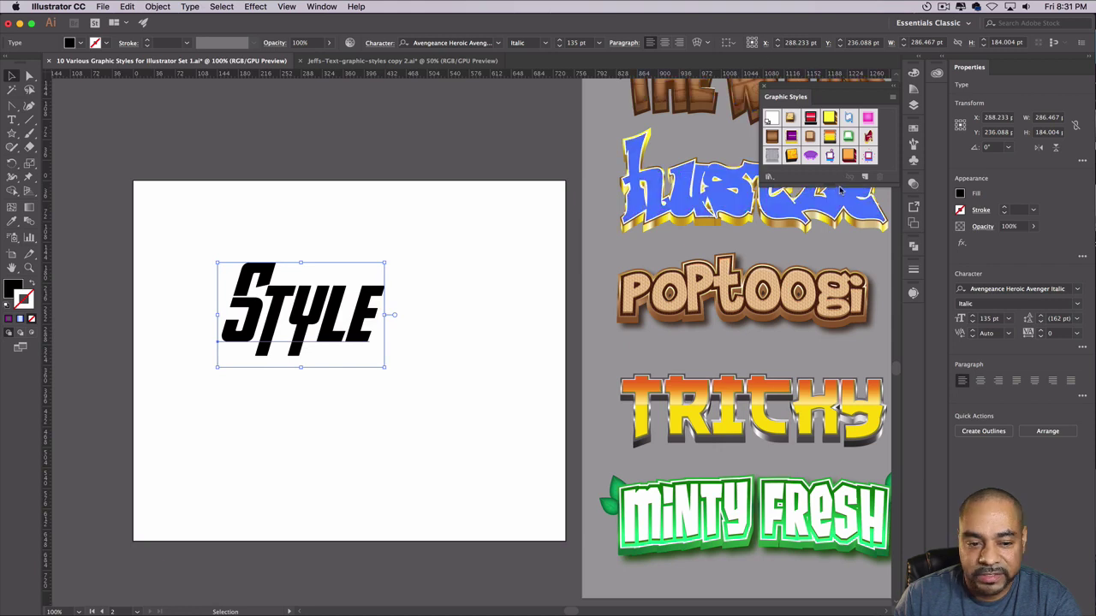
{"action": "left_click", "coordinate": [868, 156]}
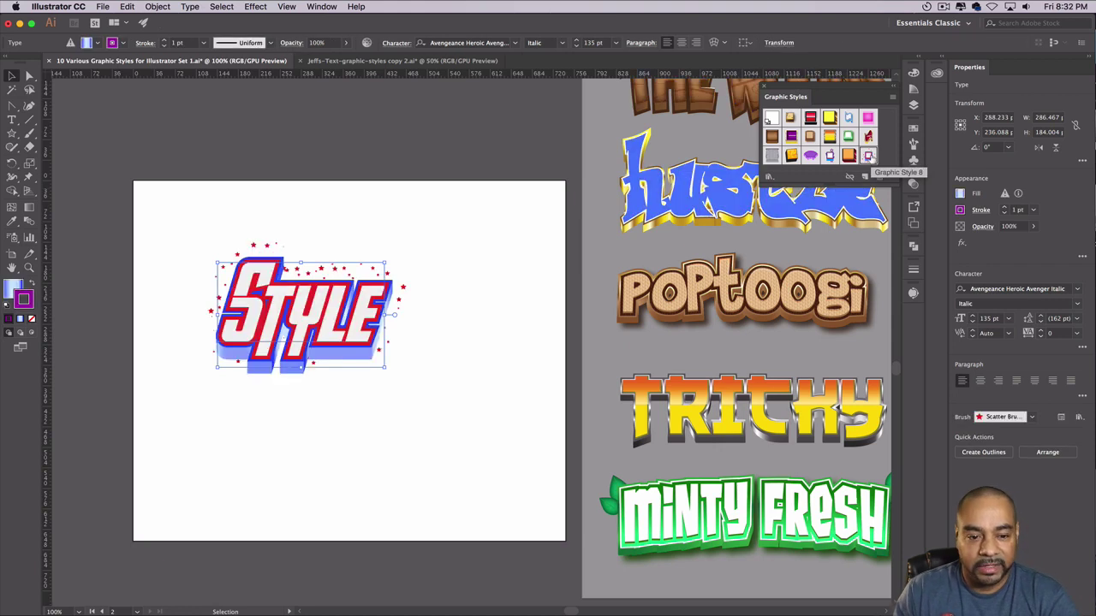
{"action": "left_click_drag", "start_coordinate": [307, 341], "coordinate": [334, 377]}
- Change the lower copy's text to 'New and Improved' and drag it left onto the artboard
{"action": "double_click", "coordinate": [322, 372]}
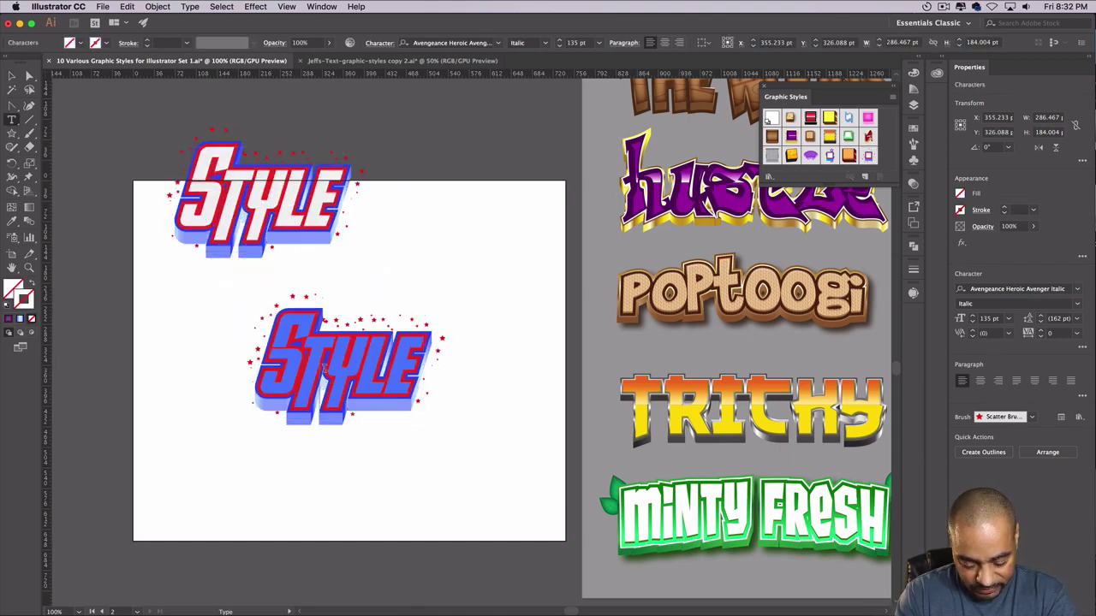
{"action": "key", "text": "super+a"}
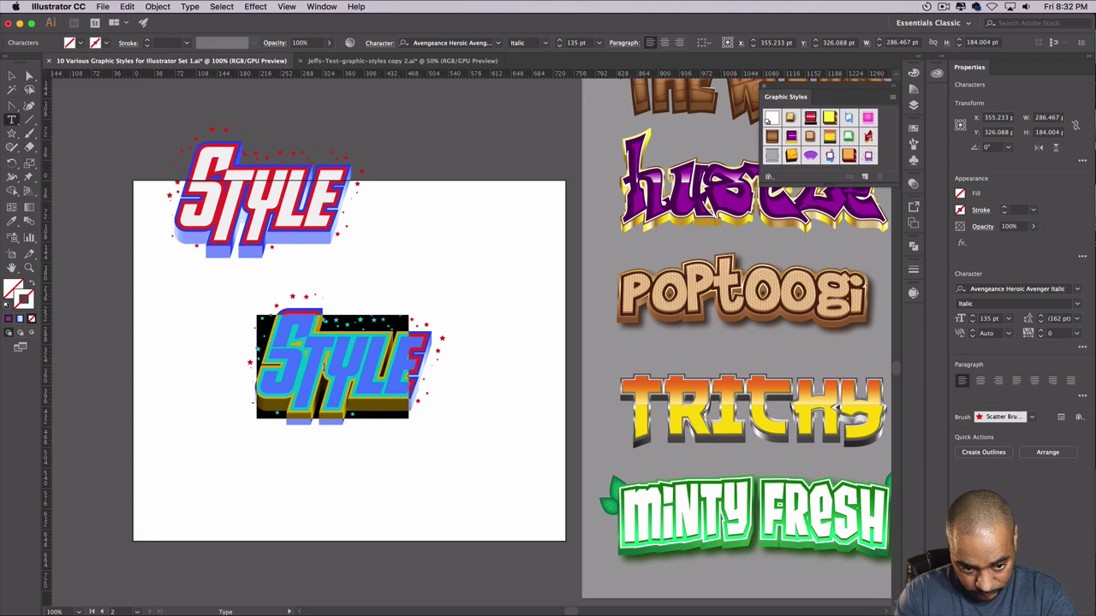
{"action": "type", "text": "New"}
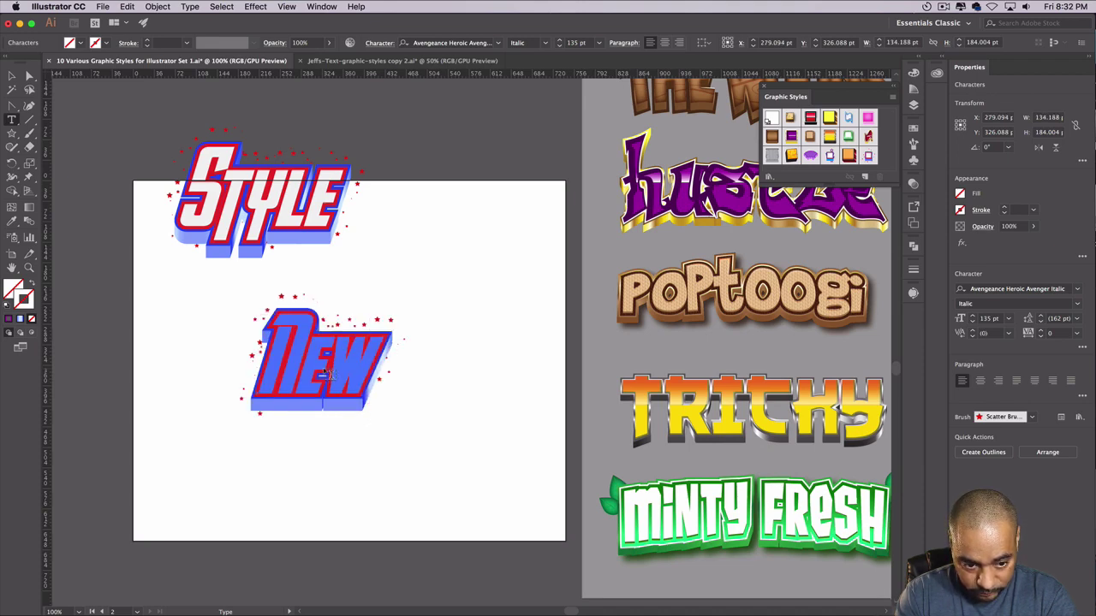
{"action": "type", "text": " and Impro"}
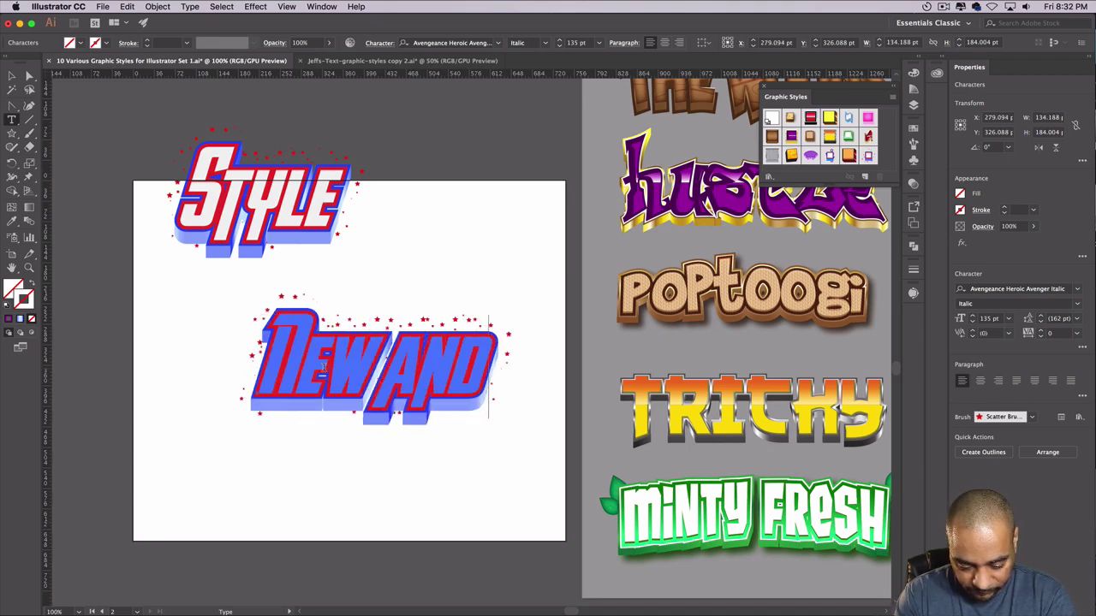
{"action": "type", "text": "v"}
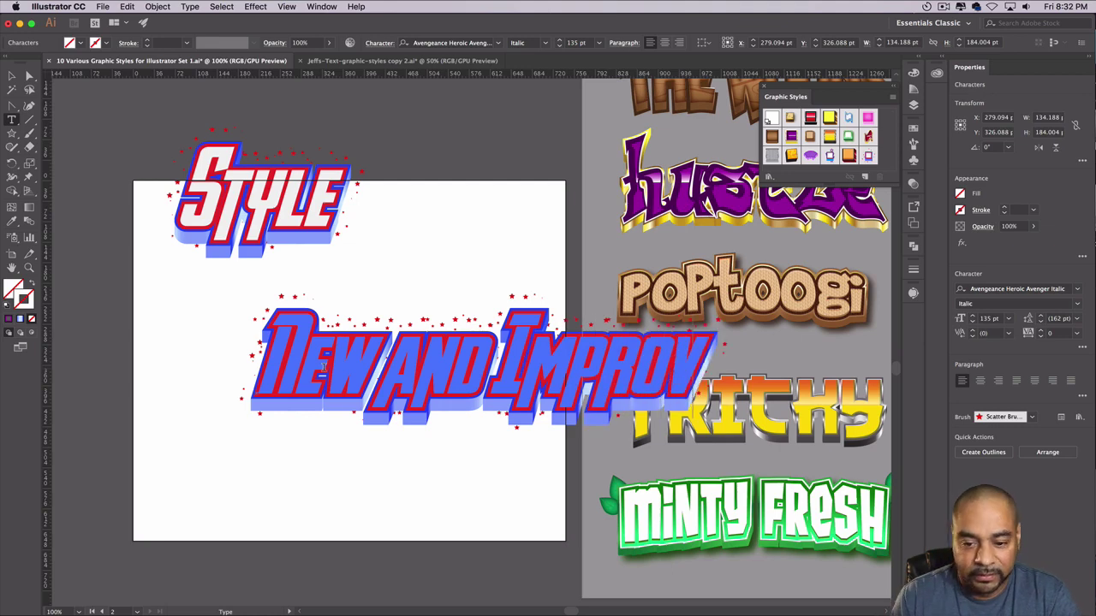
{"action": "type", "text": "ed"}
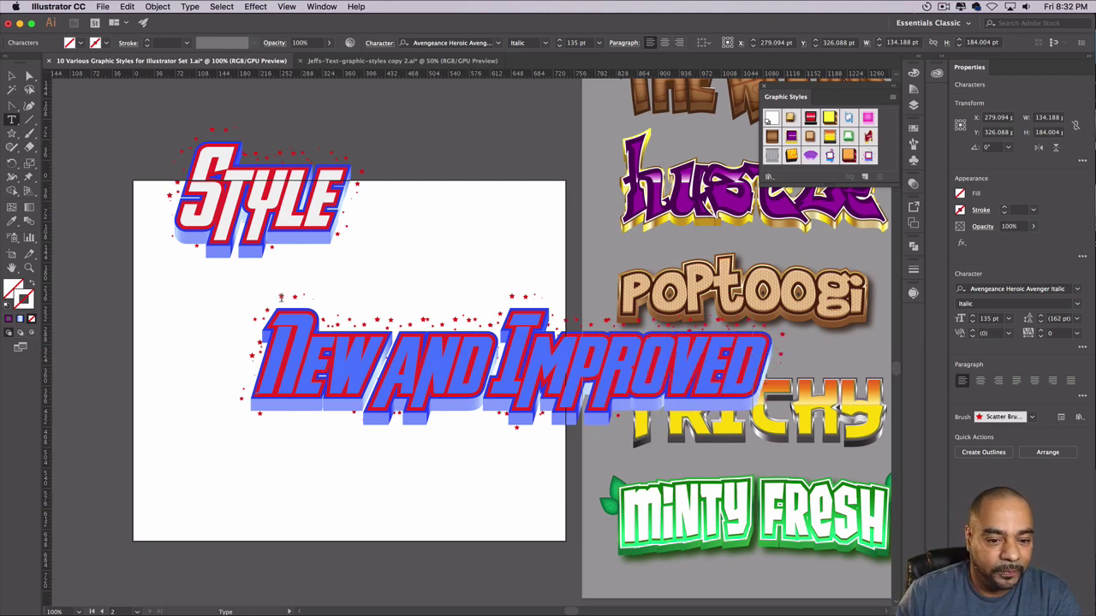
{"action": "left_click", "coordinate": [12, 77]}
{"action": "left_click_drag", "start_coordinate": [445, 419], "coordinate": [248, 420]}
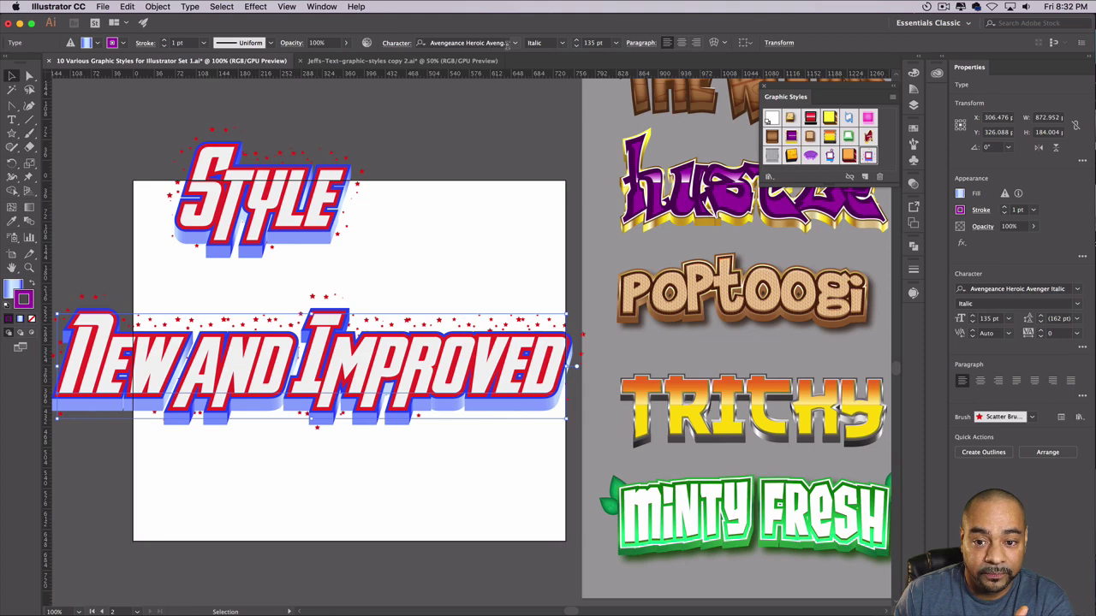
- Set New and Improved in the 8BIT WONDER Nominal font
{"action": "left_click", "coordinate": [513, 42]}
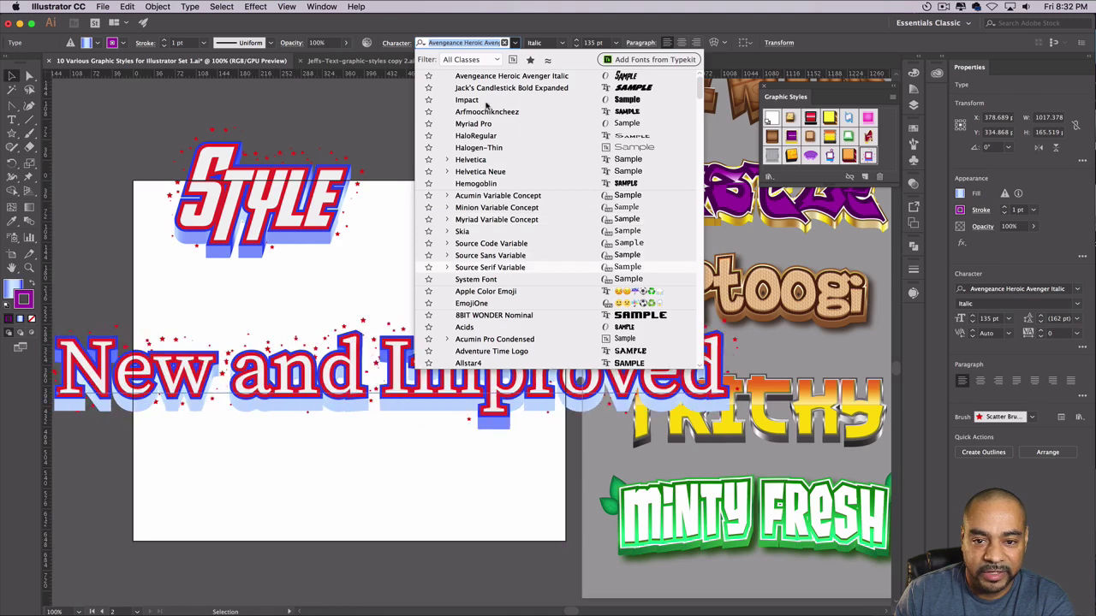
{"action": "scroll", "coordinate": [485, 305], "scroll_direction": "down", "scroll_amount": 1}
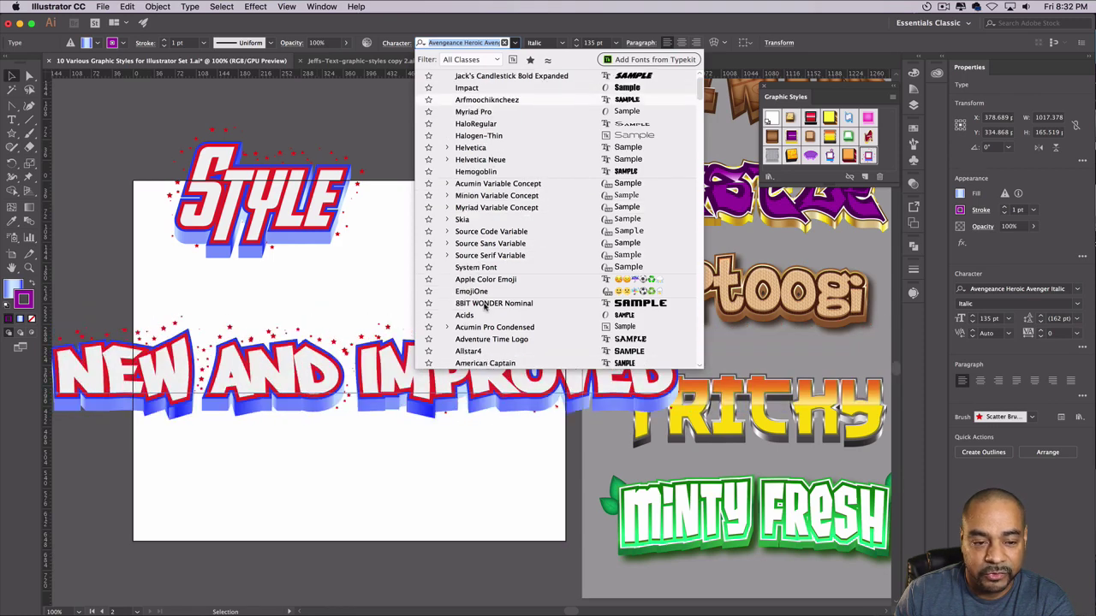
{"action": "left_click", "coordinate": [485, 304]}
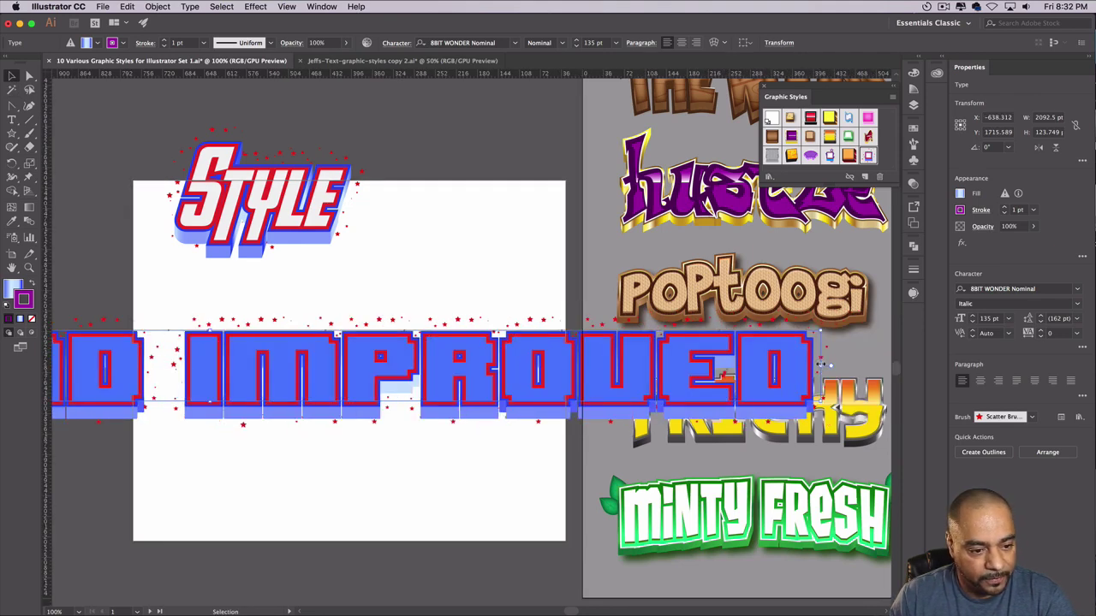
- Scale the text down to fit the artboard width, centred, then deselect it
{"action": "left_click_drag", "start_coordinate": [822, 367], "coordinate": [282, 367]}
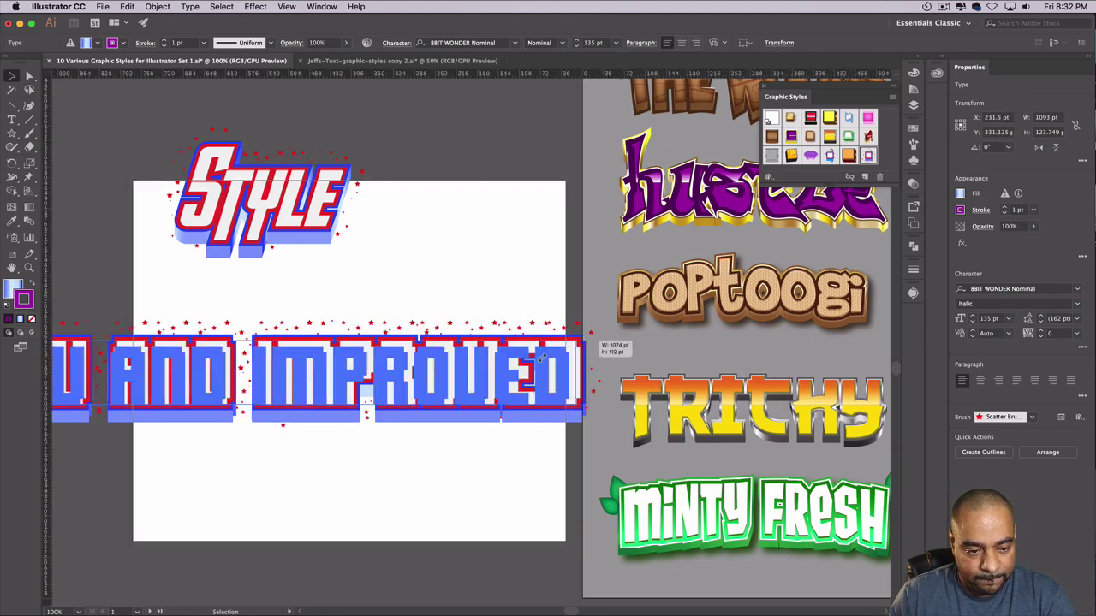
{"action": "left_click_drag", "start_coordinate": [302, 369], "coordinate": [505, 339]}
{"action": "left_click", "coordinate": [421, 391]}
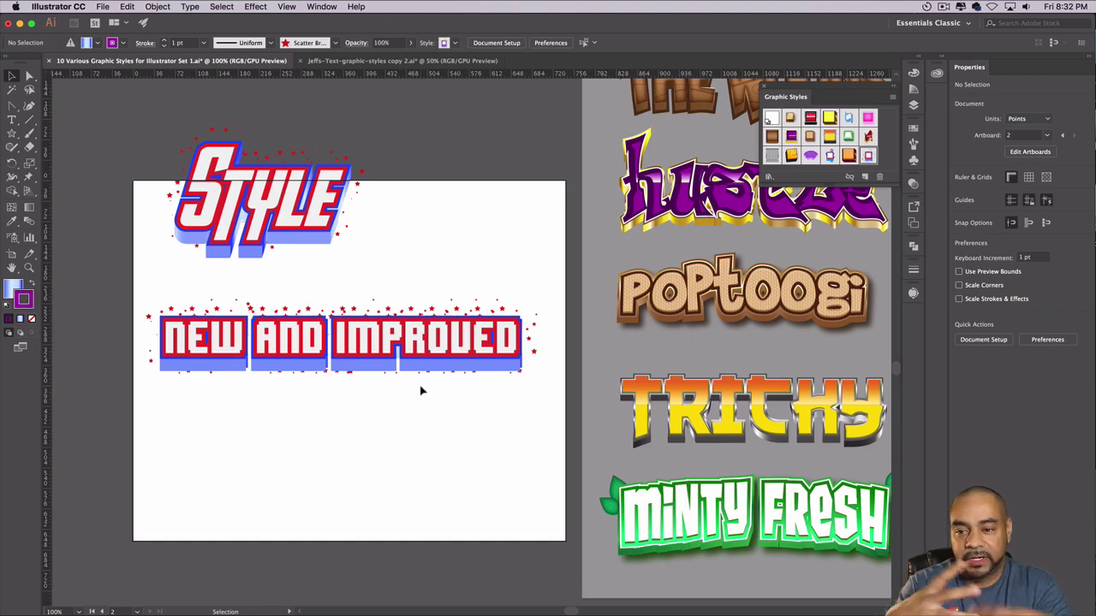